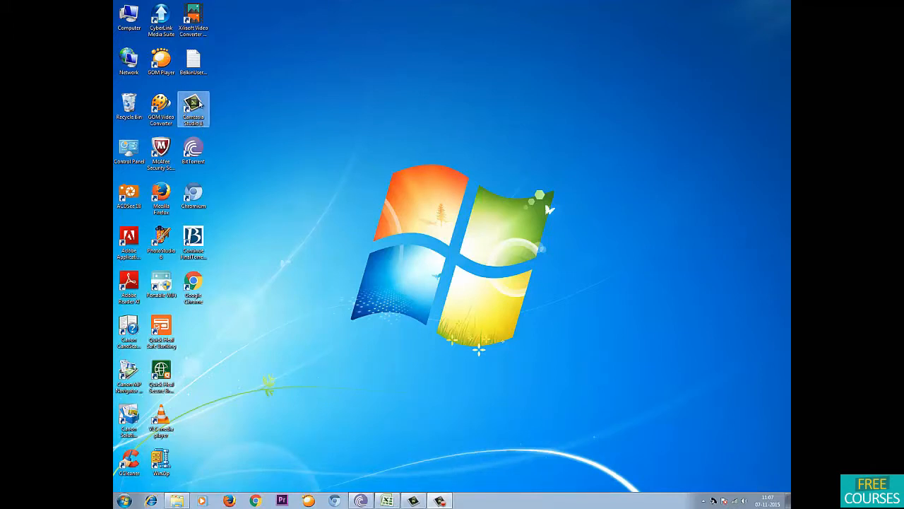
Step: Launch Camtasia Studio and increase the height of all timeline tracks slightly
{"action": "double_click", "coordinate": [199, 104]}
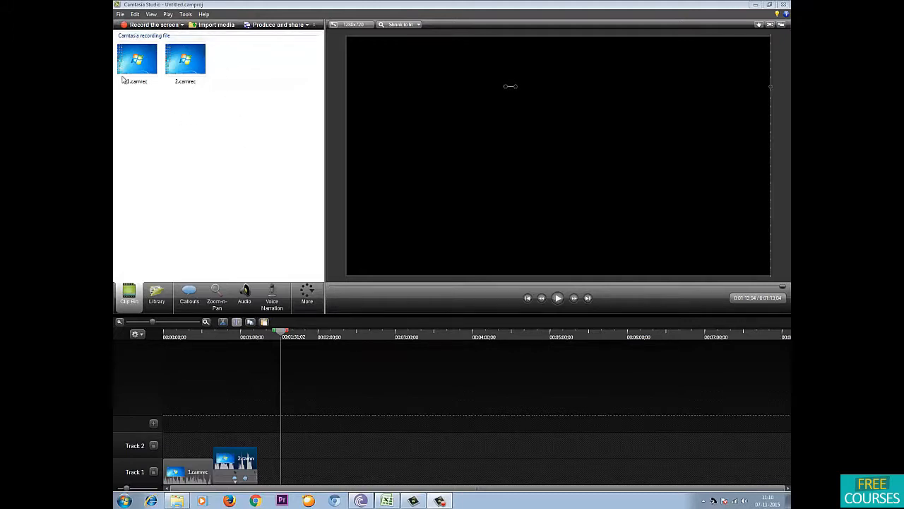
{"action": "left_click", "coordinate": [193, 64]}
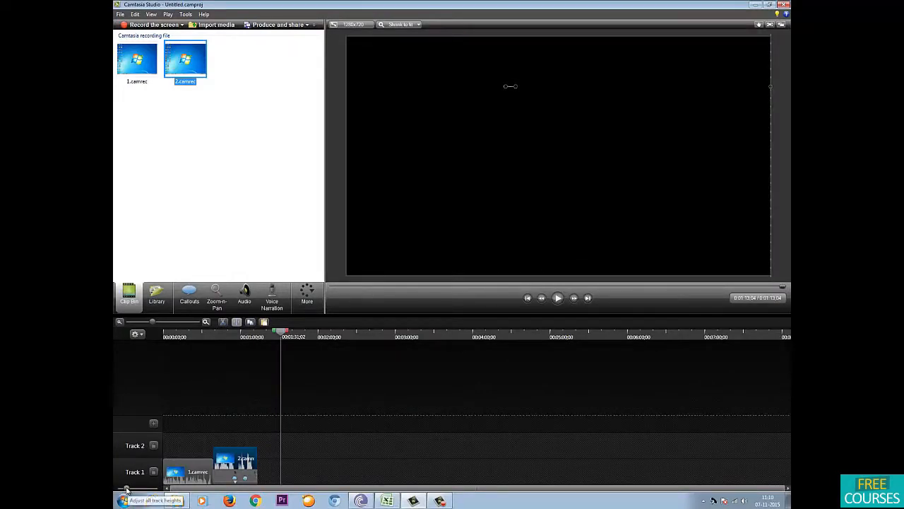
{"action": "mouse_move", "coordinate": [126, 488]}
{"action": "left_mouse_down"}
{"action": "mouse_move", "coordinate": [156, 489]}
{"action": "mouse_move", "coordinate": [135, 489]}
{"action": "left_mouse_up"}
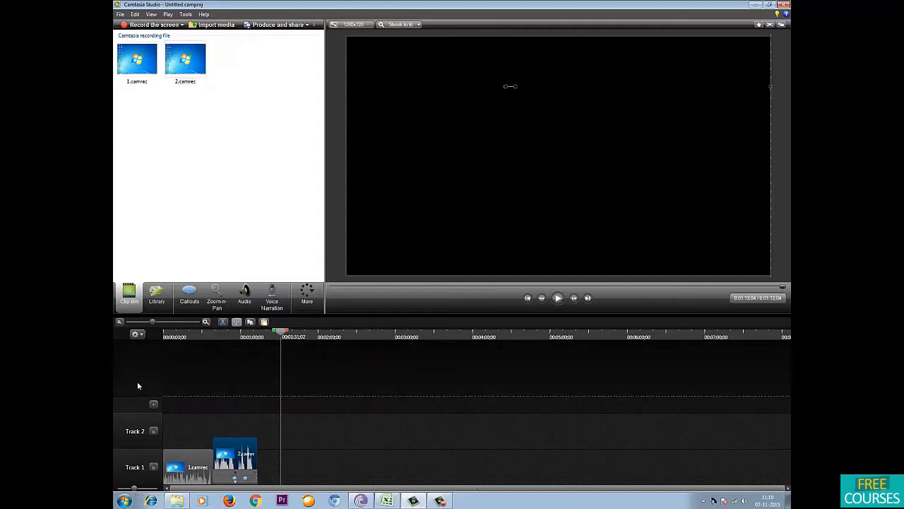
{"action": "left_click", "coordinate": [140, 336]}
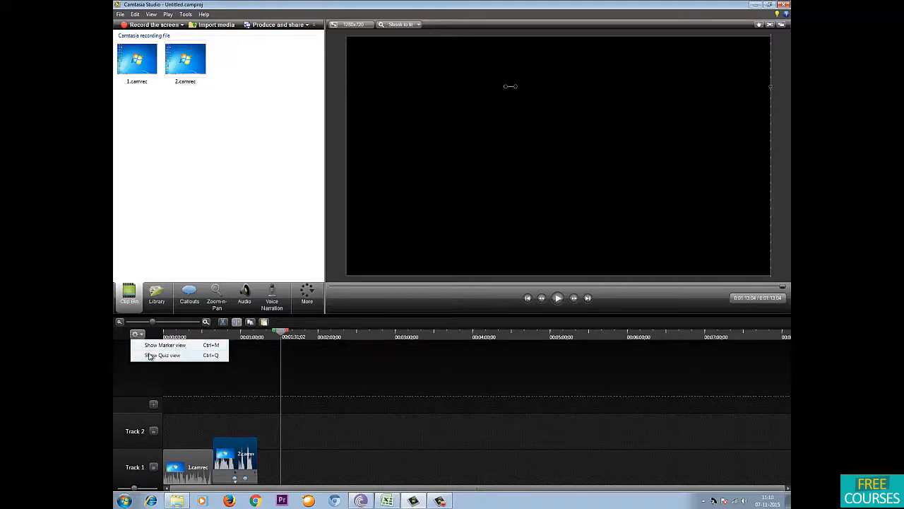
{"action": "left_click", "coordinate": [229, 380]}
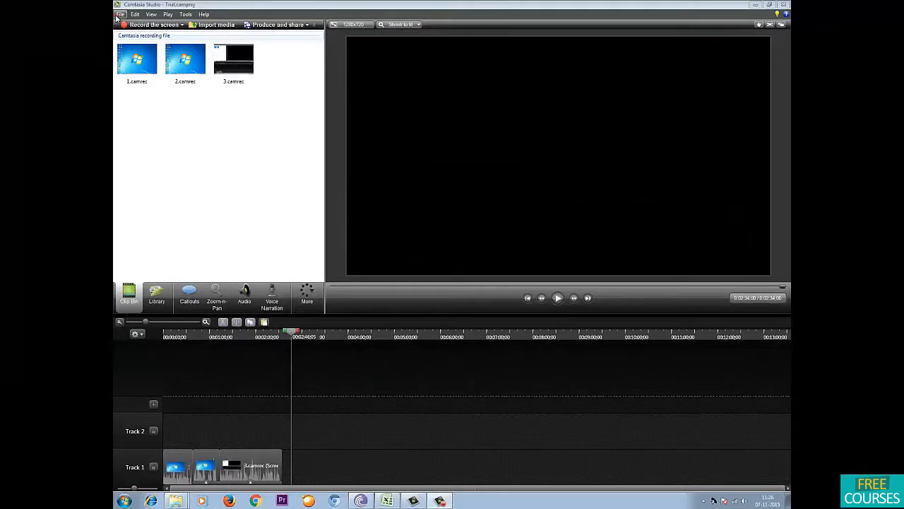
Step: Start Produce and share for the project and show the list of production presets in the Production Wizard
{"action": "left_click", "coordinate": [120, 14]}
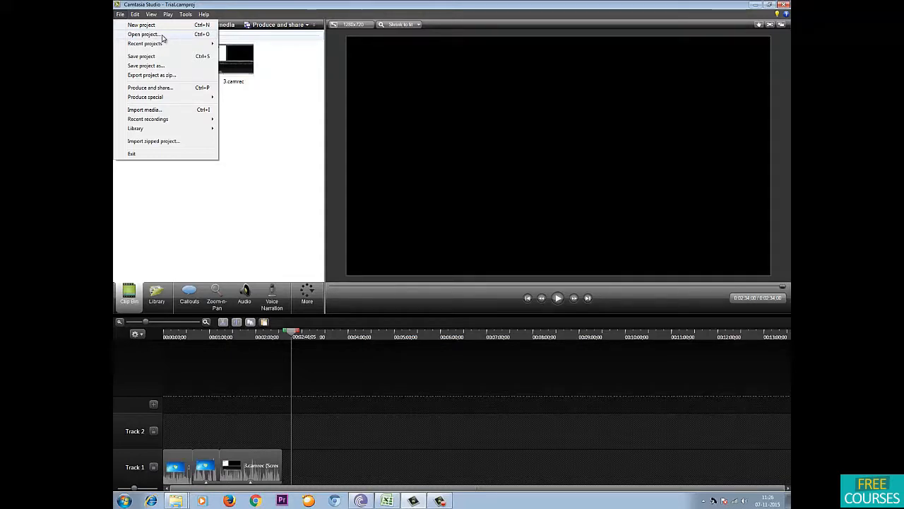
{"action": "mouse_move", "coordinate": [164, 45]}
{"action": "left_click", "coordinate": [169, 88]}
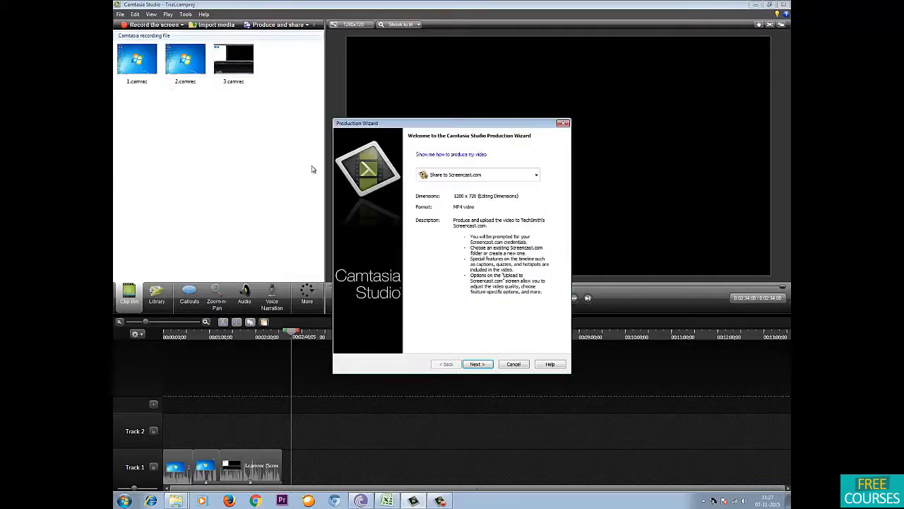
{"action": "left_click", "coordinate": [537, 175]}
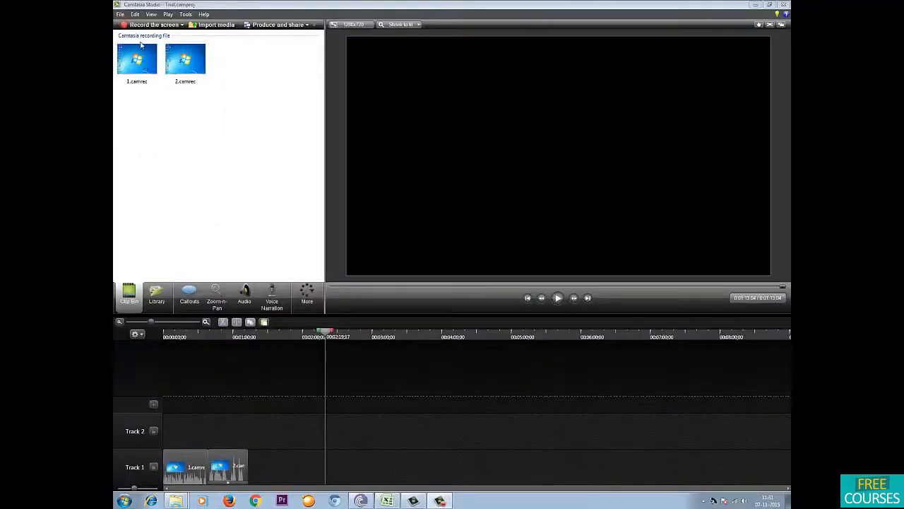
{"action": "left_click", "coordinate": [136, 15]}
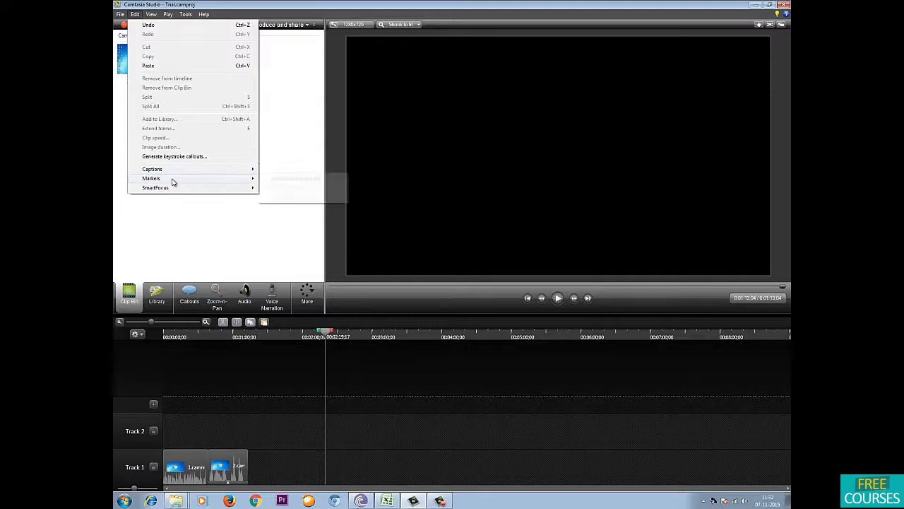
{"action": "mouse_move", "coordinate": [171, 188]}
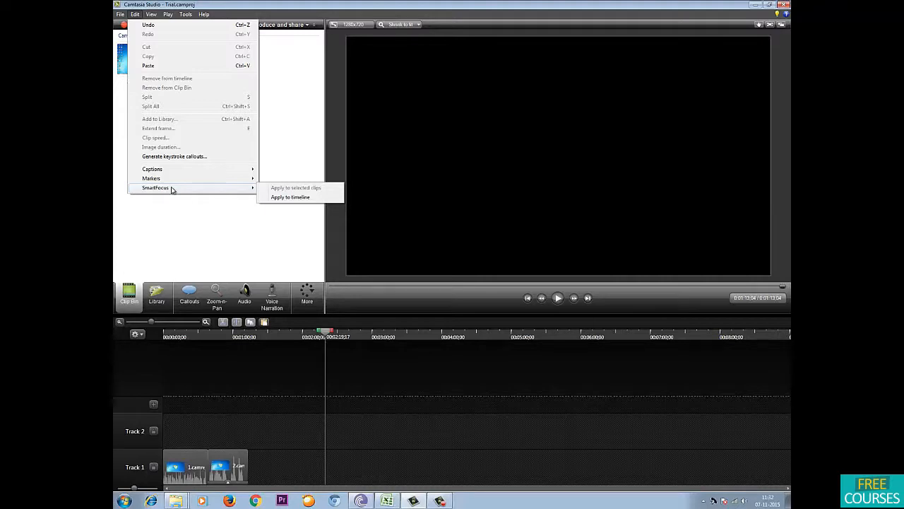
{"action": "left_click", "coordinate": [175, 216]}
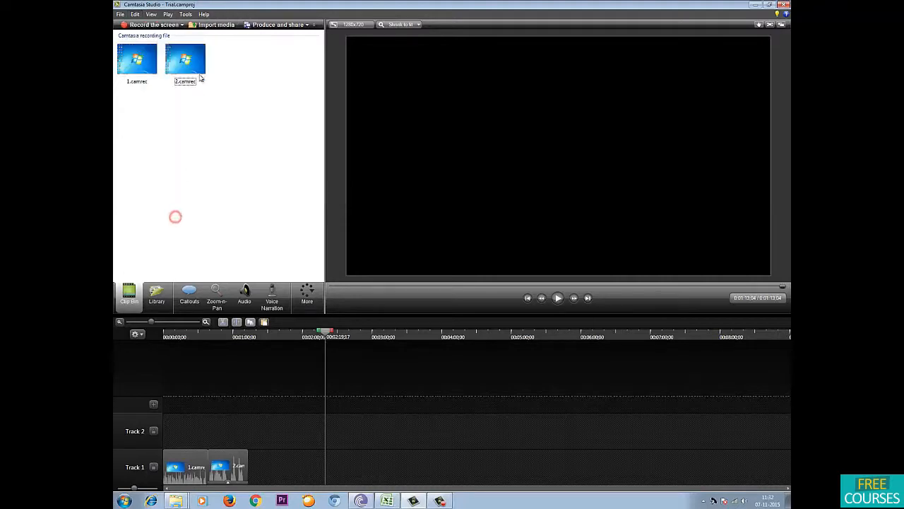
Step: Show the Library and look through its music, theme and title clip folders
{"action": "left_click", "coordinate": [151, 14]}
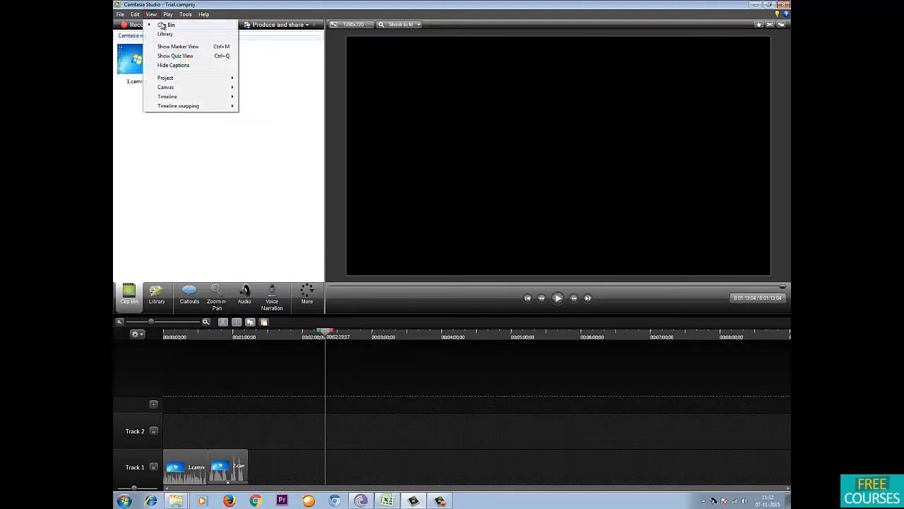
{"action": "left_click", "coordinate": [164, 33]}
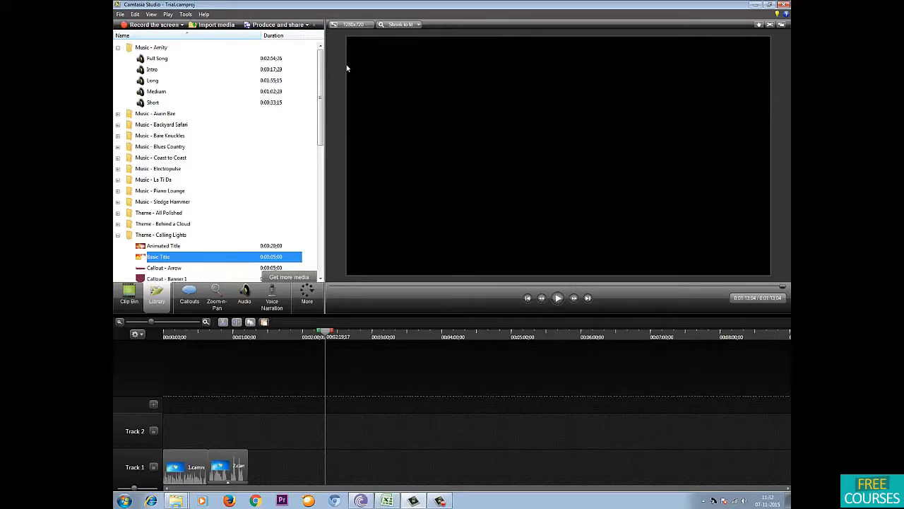
{"action": "scroll", "coordinate": [321, 76], "scroll_direction": "down", "scroll_amount": 12}
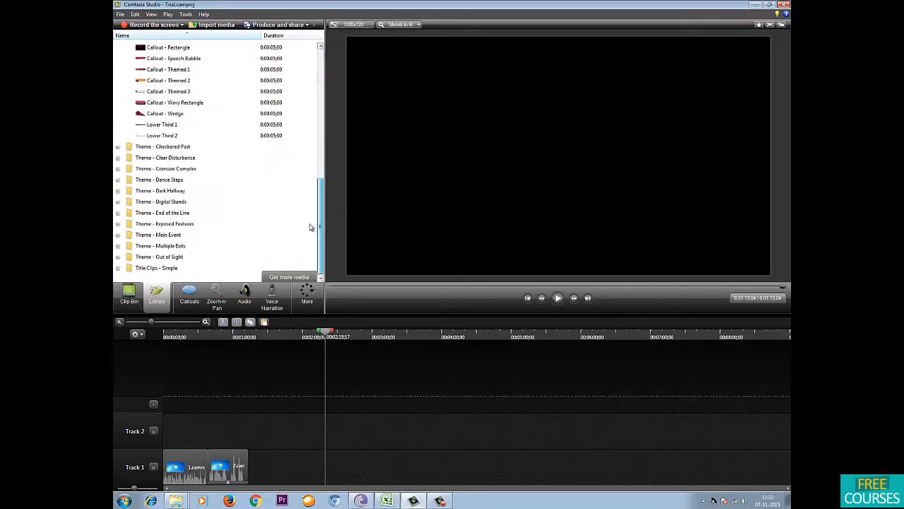
{"action": "left_click_drag", "start_coordinate": [321, 201], "coordinate": [306, 63]}
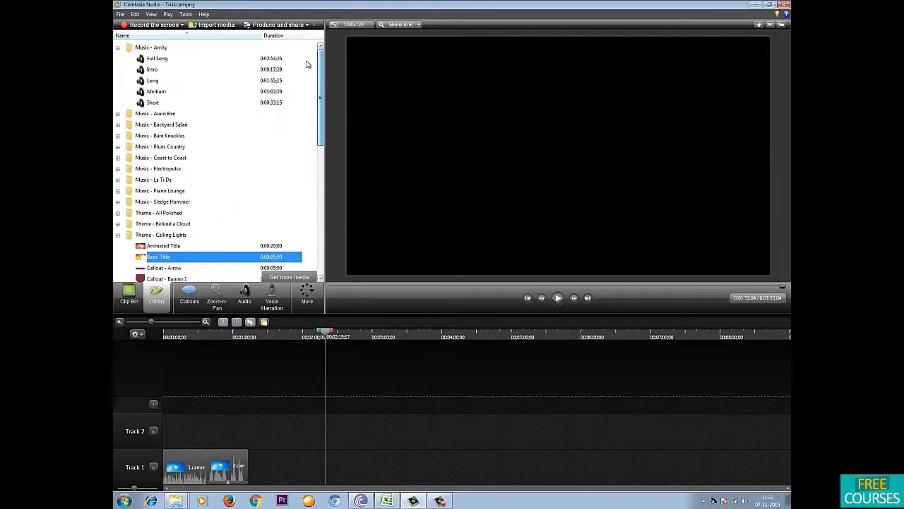
Step: Preview the Full Song, Intro and Long tracks of Music - Amity, and expand the Music - Aurin Bee folder
{"action": "double_click", "coordinate": [153, 60]}
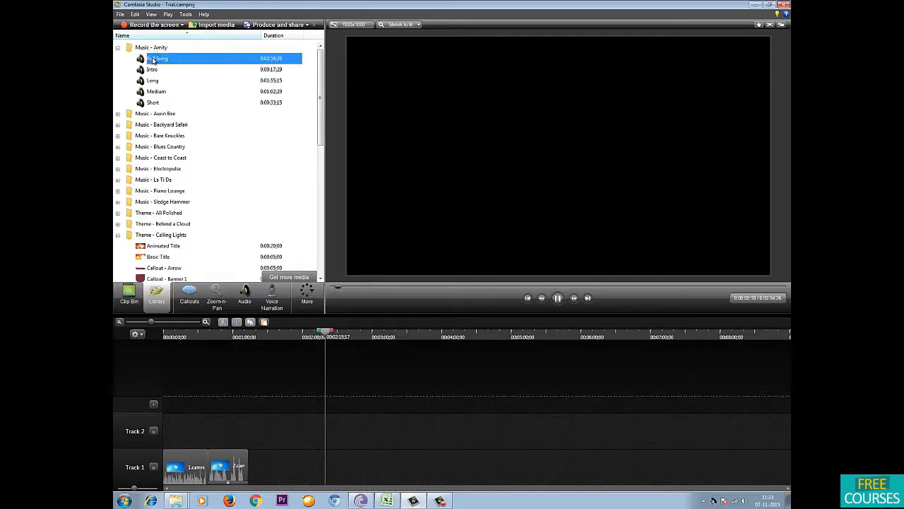
{"action": "left_click", "coordinate": [558, 298]}
{"action": "left_click", "coordinate": [144, 71]}
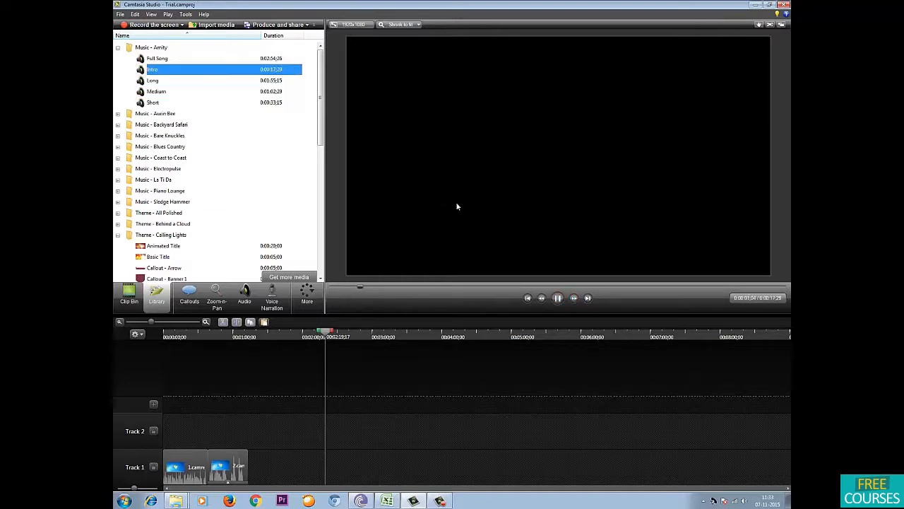
{"action": "left_click", "coordinate": [153, 81]}
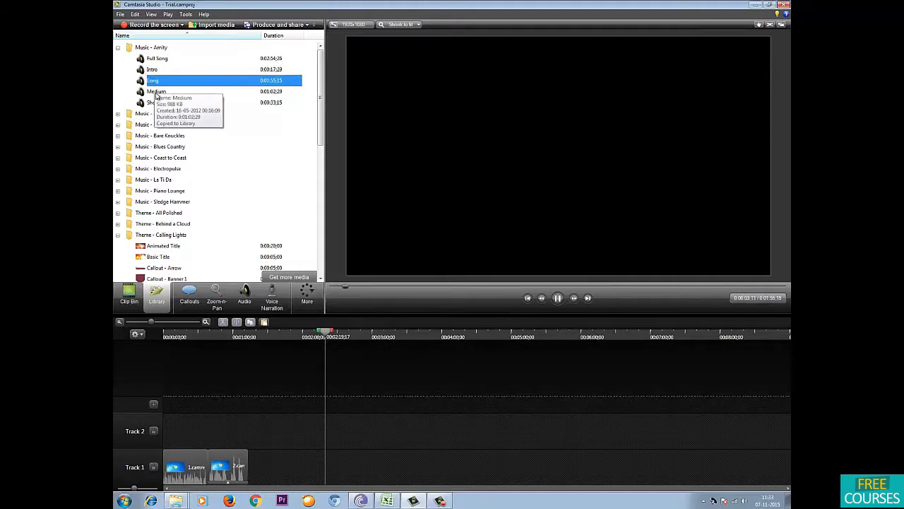
{"action": "left_click", "coordinate": [558, 299]}
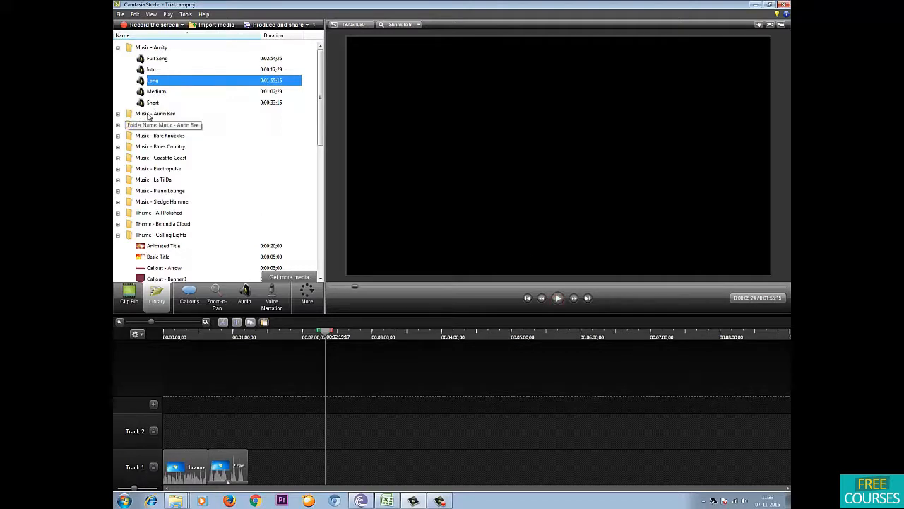
{"action": "double_click", "coordinate": [148, 114]}
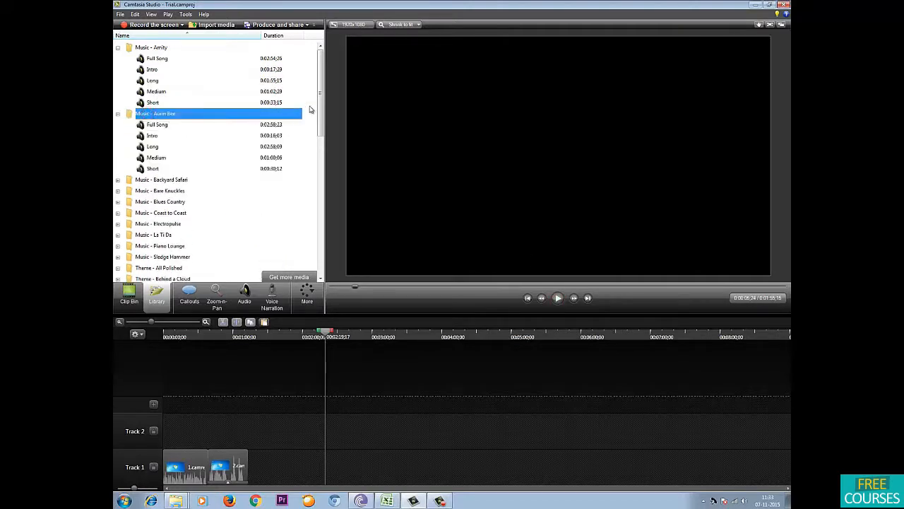
Step: Expand Theme - Checkered Past and preview its Animated Title, Basic Title, Callout - Filled Rectangle and Callout - Themed 2
{"action": "left_click_drag", "start_coordinate": [321, 106], "coordinate": [317, 248]}
{"action": "double_click", "coordinate": [151, 147]}
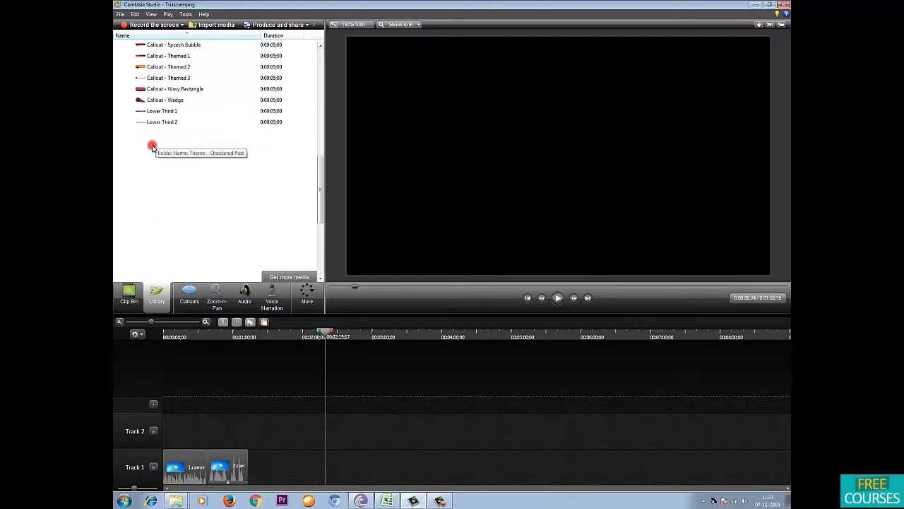
{"action": "double_click", "coordinate": [159, 103]}
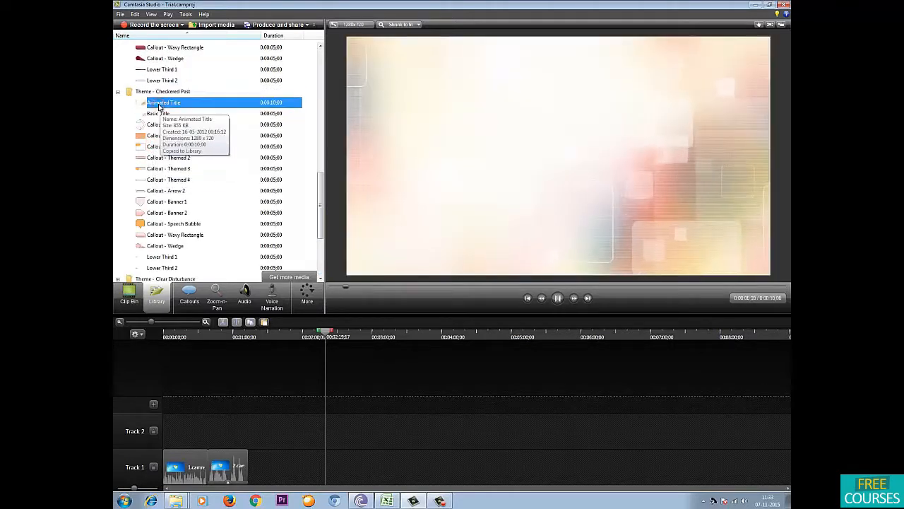
{"action": "left_click", "coordinate": [160, 113]}
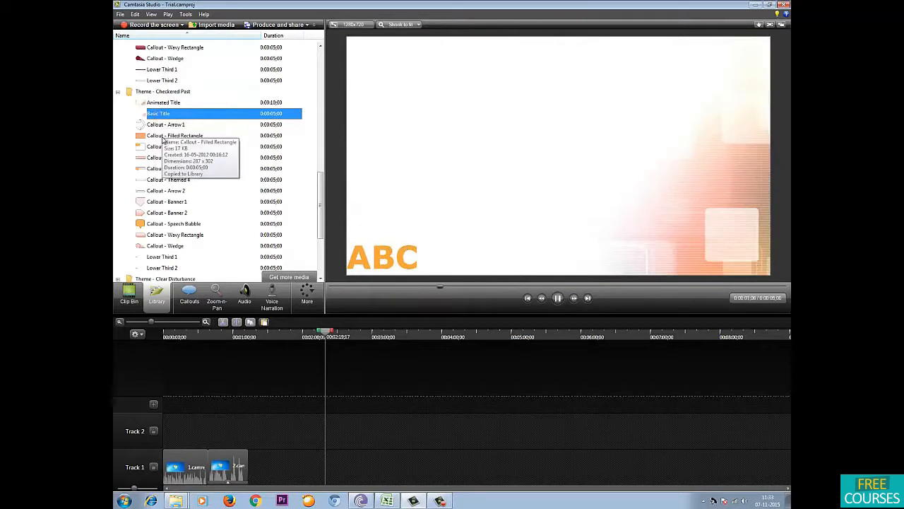
{"action": "left_click", "coordinate": [166, 136]}
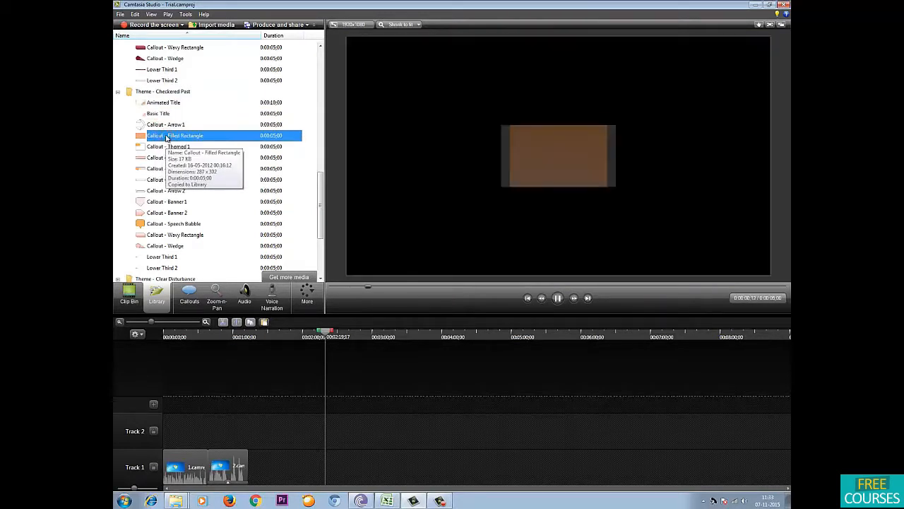
{"action": "left_click", "coordinate": [167, 157]}
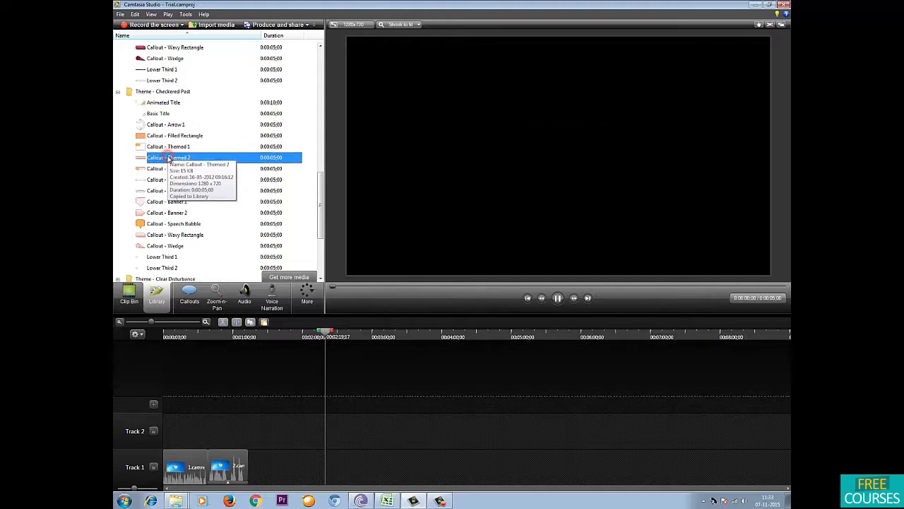
{"action": "mouse_move", "coordinate": [321, 181]}
{"action": "left_mouse_down"}
{"action": "mouse_move", "coordinate": [320, 223]}
{"action": "mouse_move", "coordinate": [308, 84]}
{"action": "left_mouse_up"}
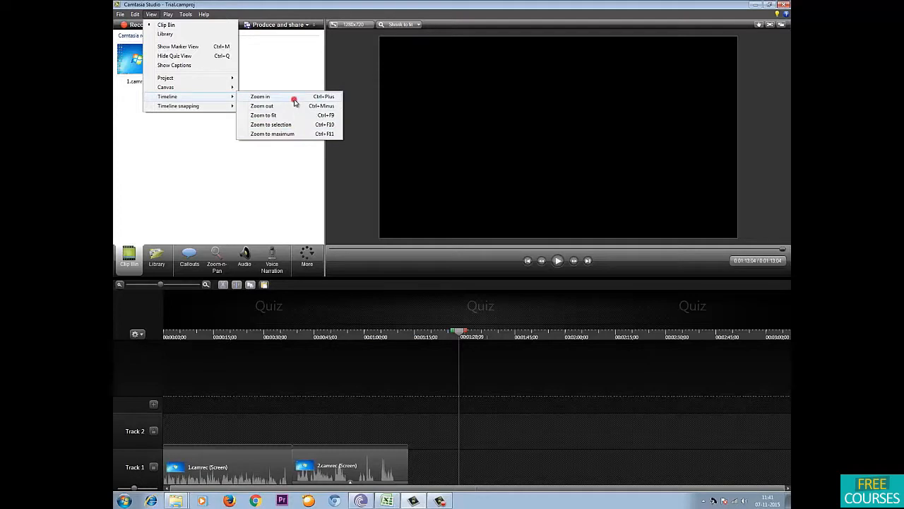
Step: Zoom in on the timeline by two levels
{"action": "left_click", "coordinate": [295, 99]}
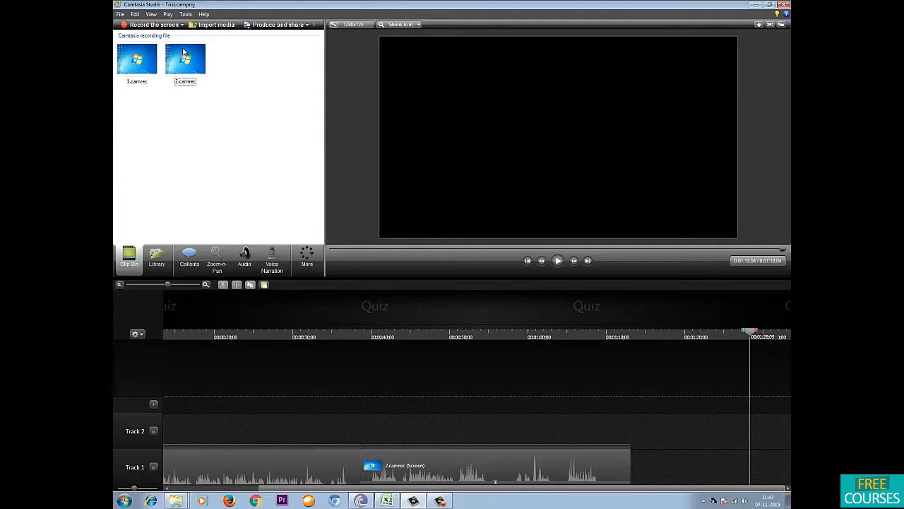
{"action": "left_click", "coordinate": [153, 15]}
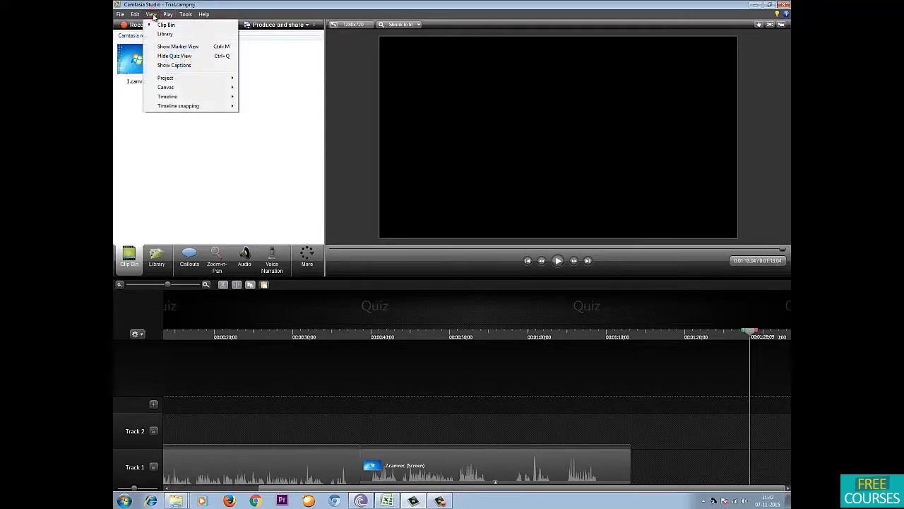
{"action": "mouse_move", "coordinate": [166, 97]}
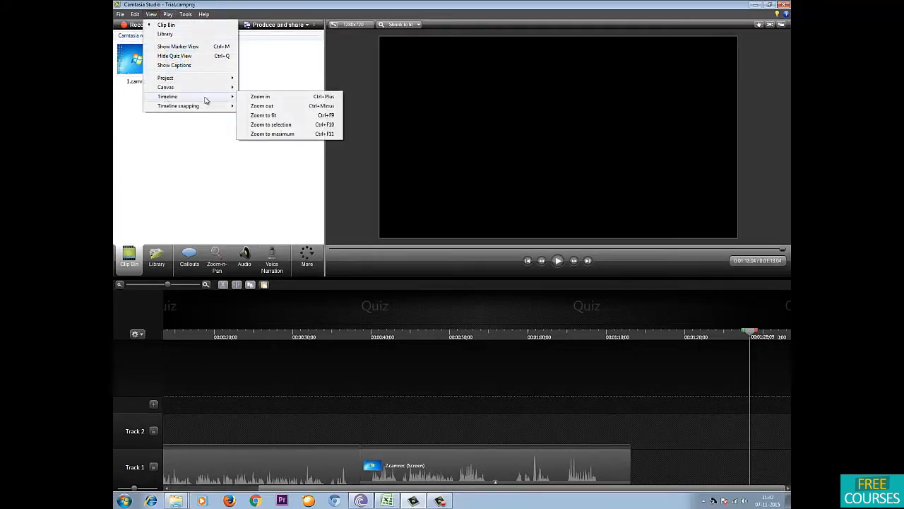
{"action": "left_click", "coordinate": [250, 99]}
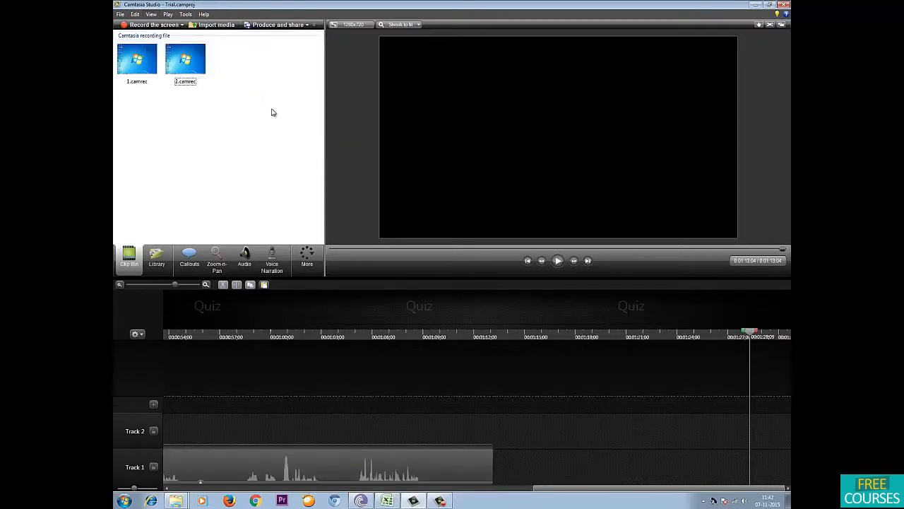
Step: Move the 1.camrec and 2.camrec clips from Track 1 up to Track 2, keeping their positions in time
{"action": "left_click_drag", "start_coordinate": [689, 488], "coordinate": [604, 487]}
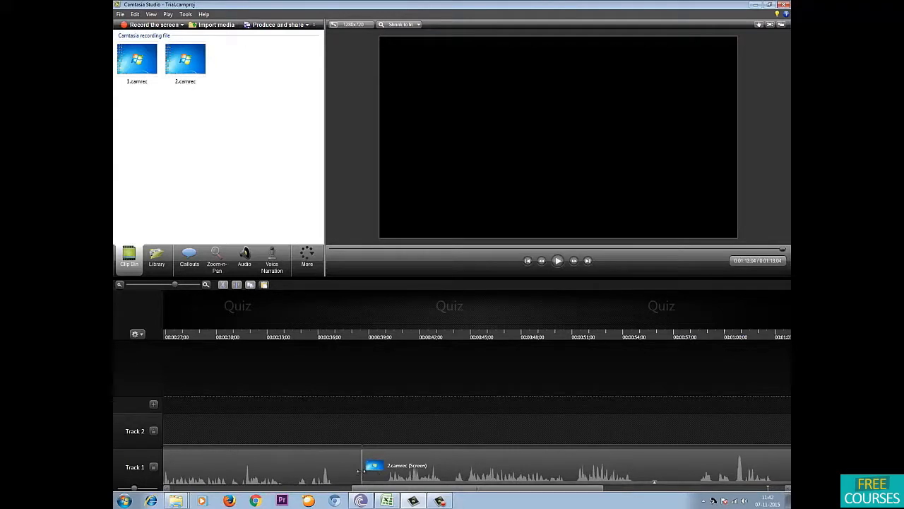
{"action": "left_click_drag", "start_coordinate": [297, 460], "coordinate": [302, 435]}
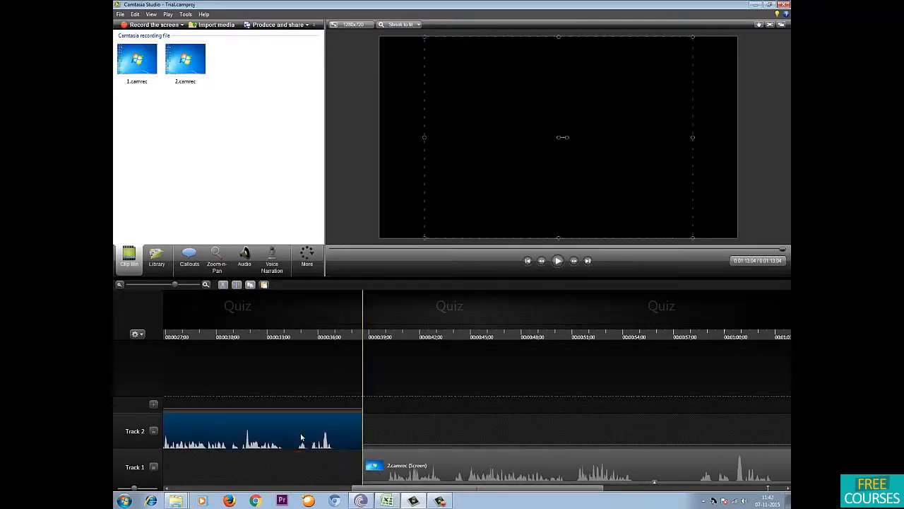
{"action": "left_click_drag", "start_coordinate": [420, 463], "coordinate": [422, 429]}
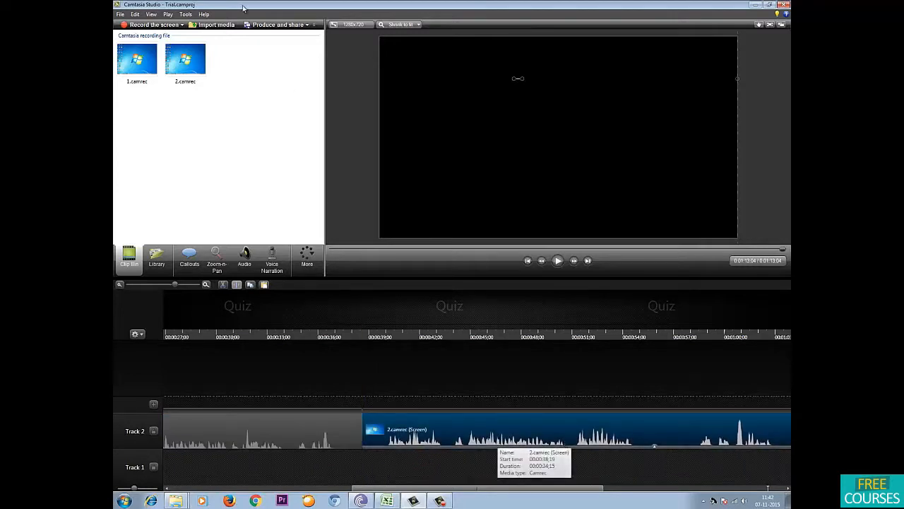
Step: Zoom in on the timeline by one further level
{"action": "left_click", "coordinate": [150, 14]}
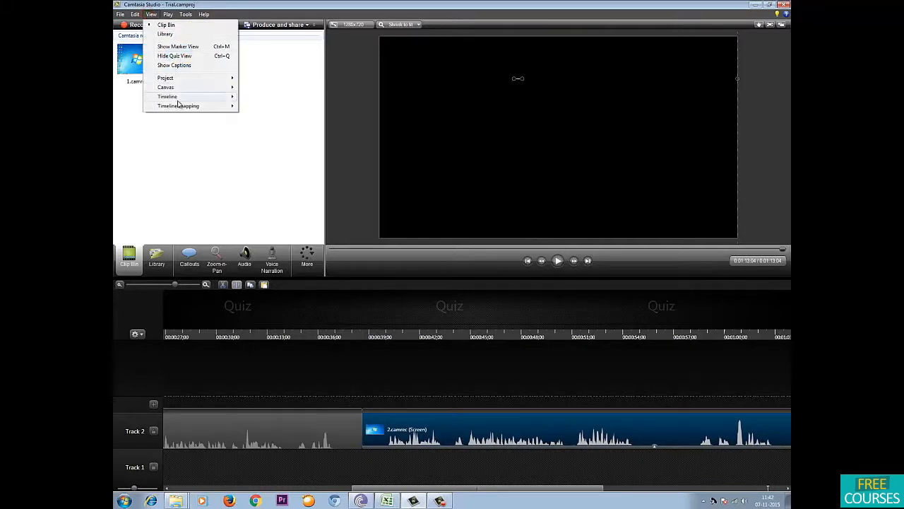
{"action": "mouse_move", "coordinate": [173, 97]}
{"action": "left_click", "coordinate": [262, 96]}
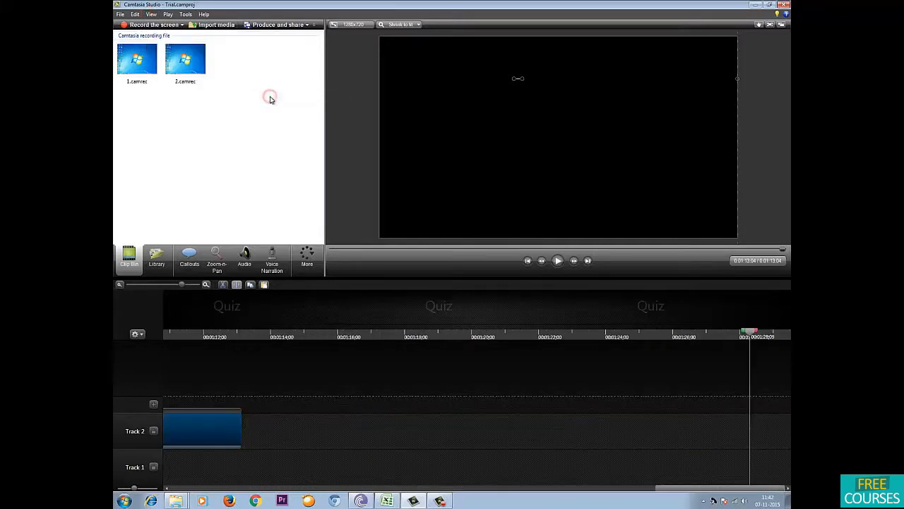
Step: Move the playhead back to about 0:01:04;02 in the second clip and zoom the timeline out one level
{"action": "left_click_drag", "start_coordinate": [751, 330], "coordinate": [295, 340]}
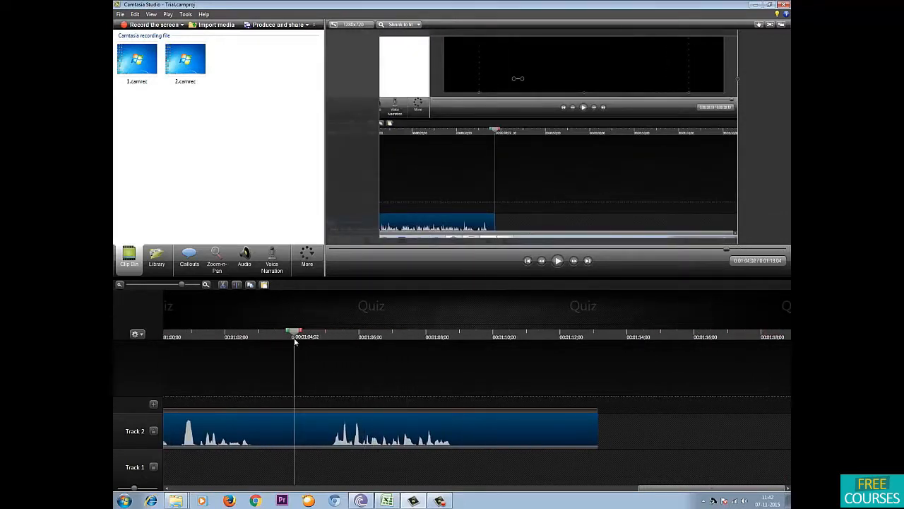
{"action": "left_click", "coordinate": [151, 14]}
{"action": "mouse_move", "coordinate": [182, 96]}
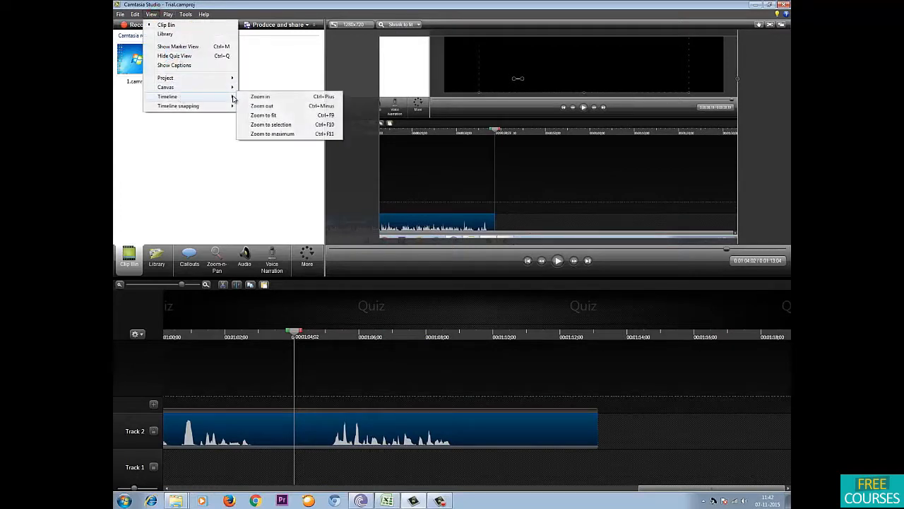
{"action": "left_click", "coordinate": [283, 107]}
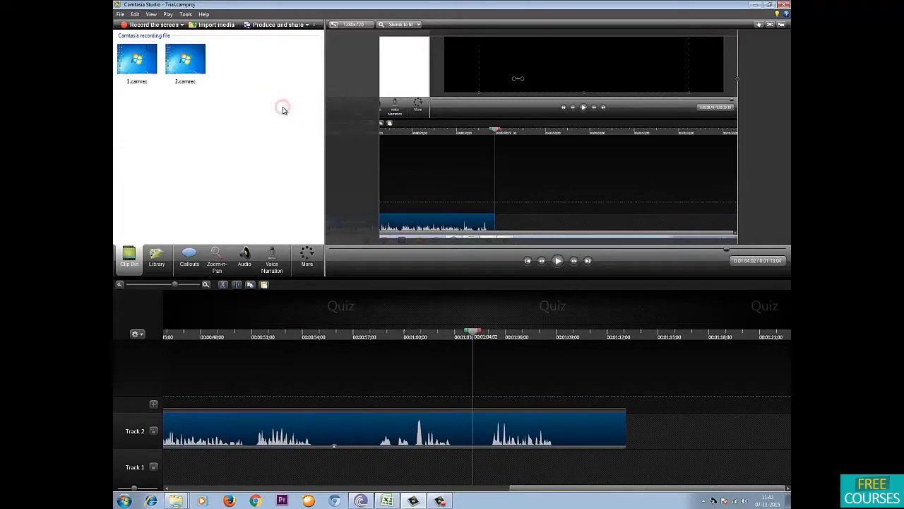
Step: Zoom the timeline to fit so both clips are in view from the start
{"action": "left_click", "coordinate": [151, 15]}
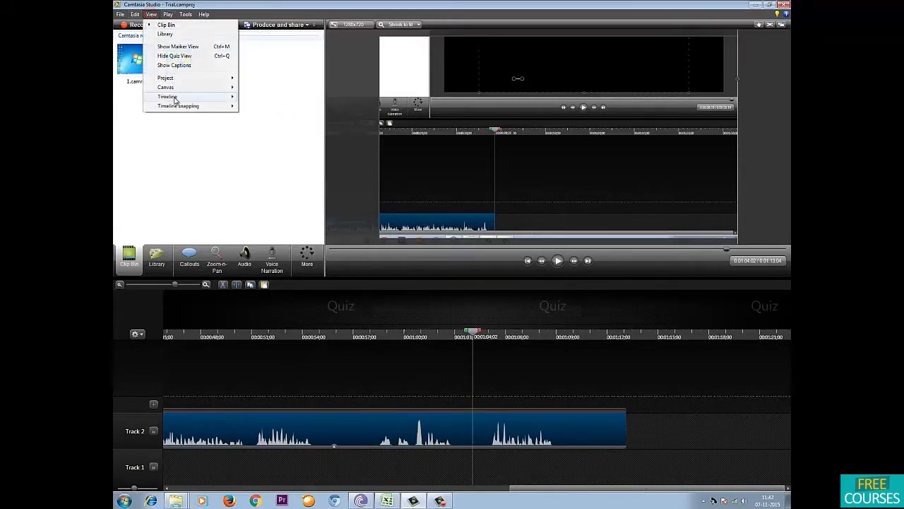
{"action": "mouse_move", "coordinate": [178, 99]}
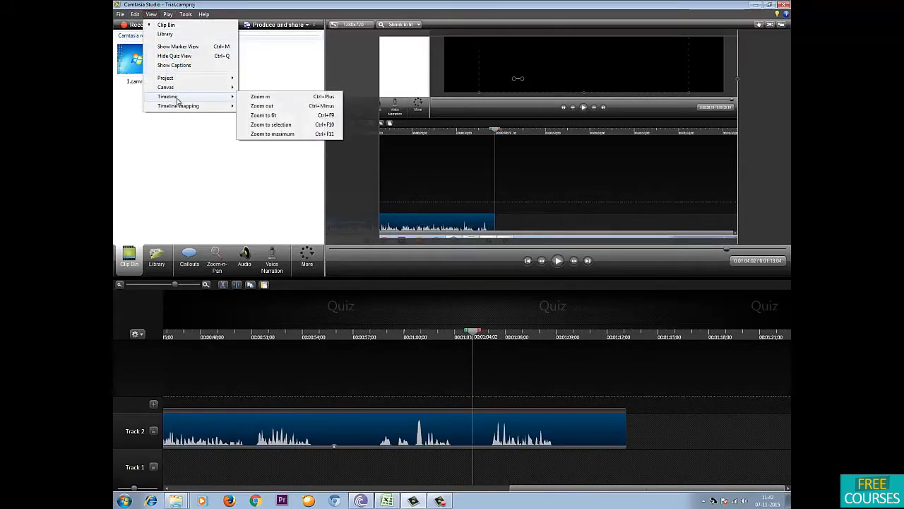
{"action": "left_click", "coordinate": [274, 116]}
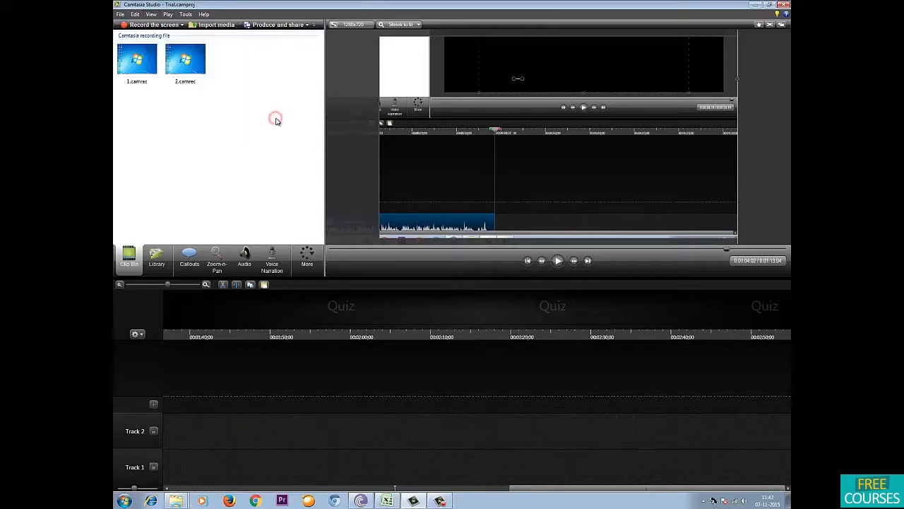
{"action": "left_click_drag", "start_coordinate": [653, 483], "coordinate": [201, 464]}
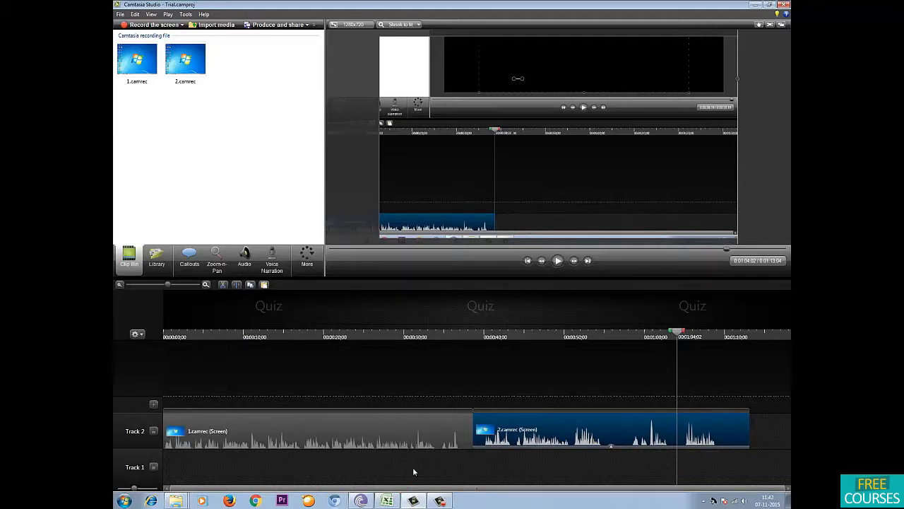
Step: Turn off timeline snapping to markers and review the remaining snapping options
{"action": "left_click", "coordinate": [151, 15]}
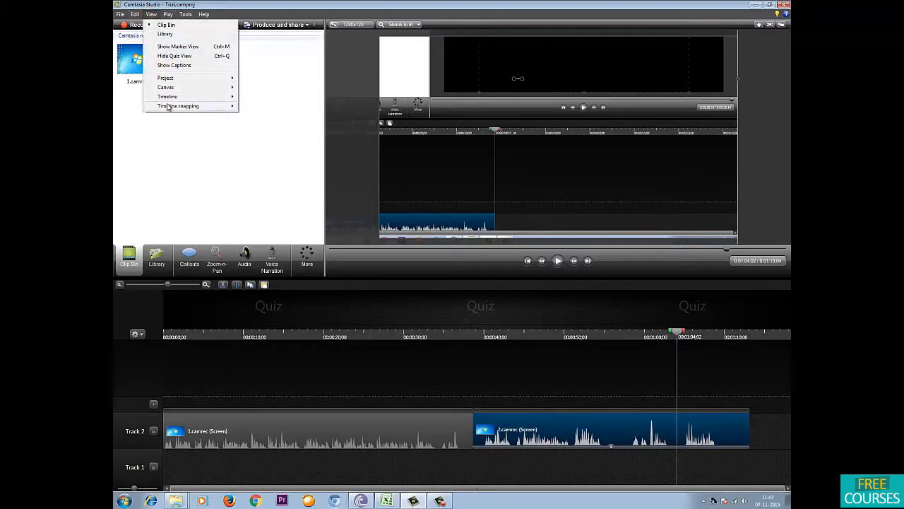
{"action": "mouse_move", "coordinate": [173, 97]}
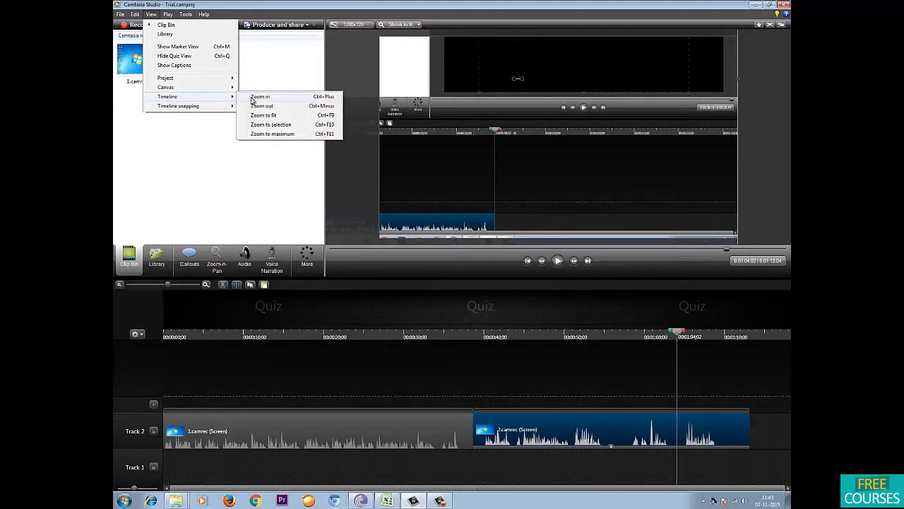
{"action": "mouse_move", "coordinate": [204, 108]}
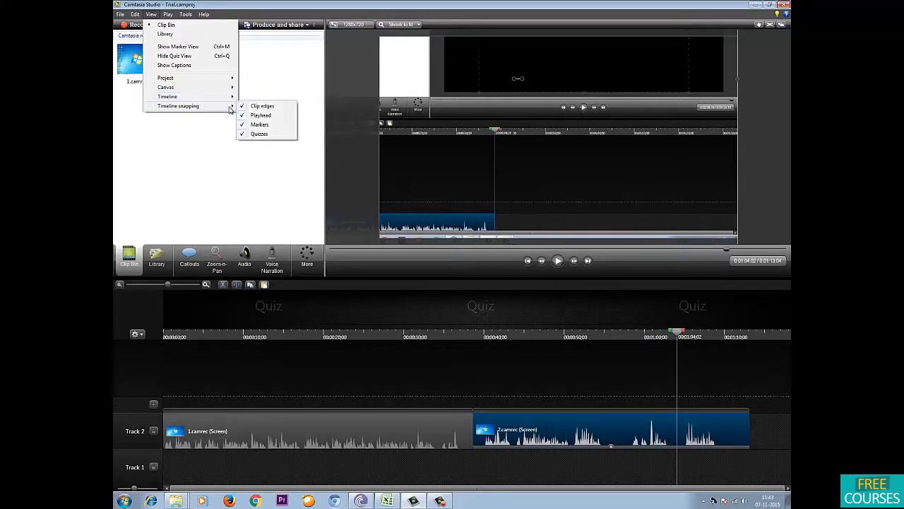
{"action": "left_click", "coordinate": [274, 126]}
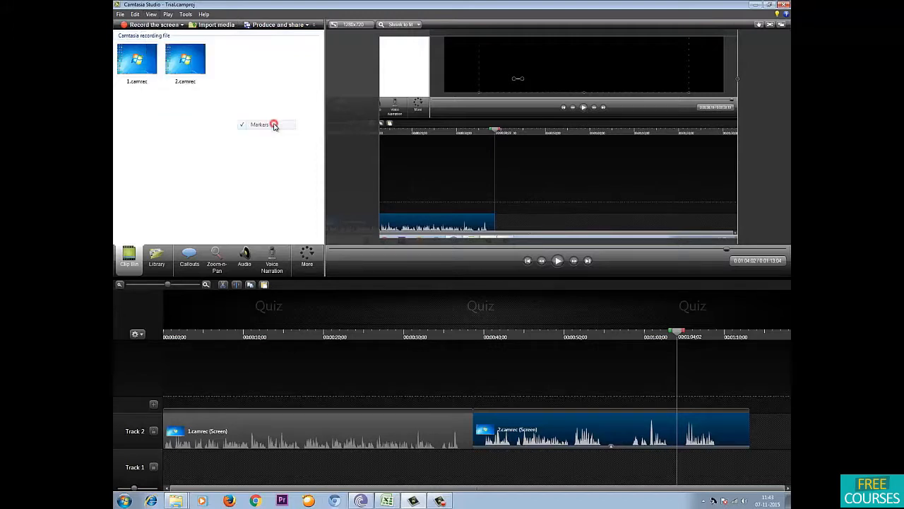
{"action": "left_click", "coordinate": [151, 14]}
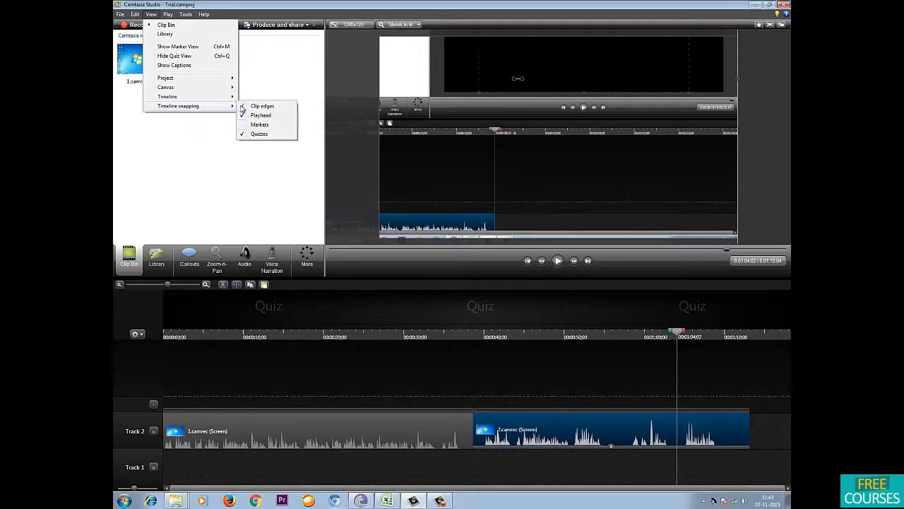
{"action": "left_click", "coordinate": [293, 92]}
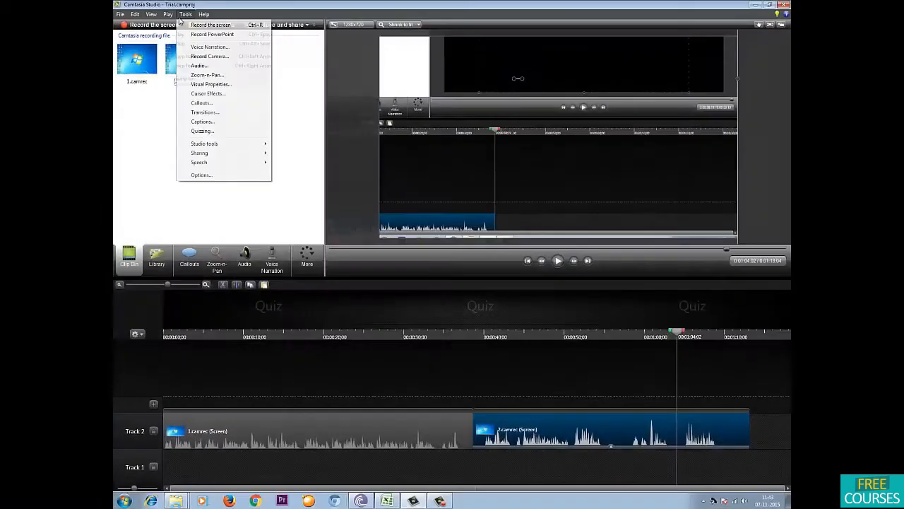
Step: Play the project from the beginning and pause it at about 3 seconds
{"action": "mouse_move", "coordinate": [168, 14]}
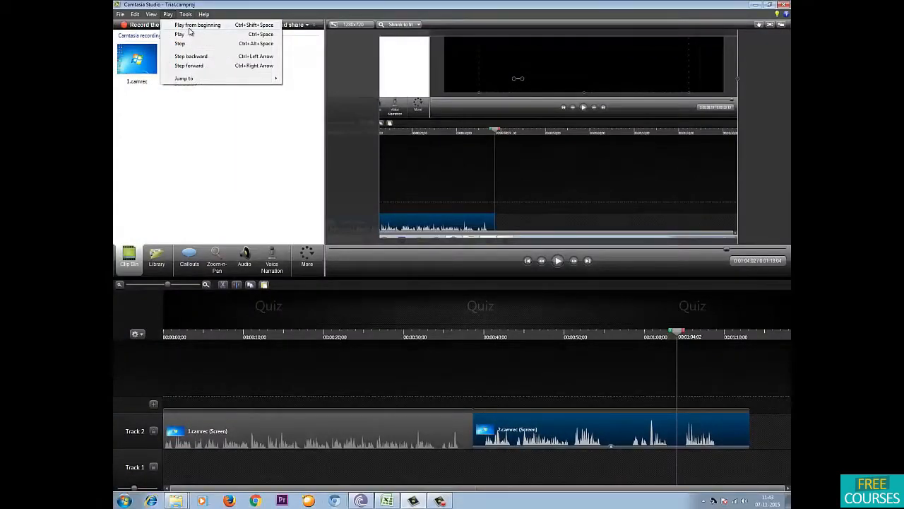
{"action": "left_click", "coordinate": [188, 26]}
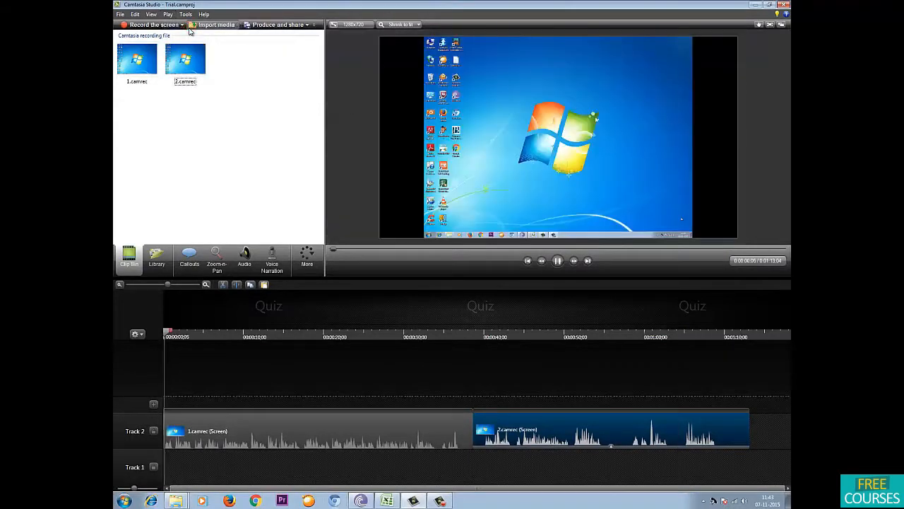
{"action": "left_click", "coordinate": [558, 260]}
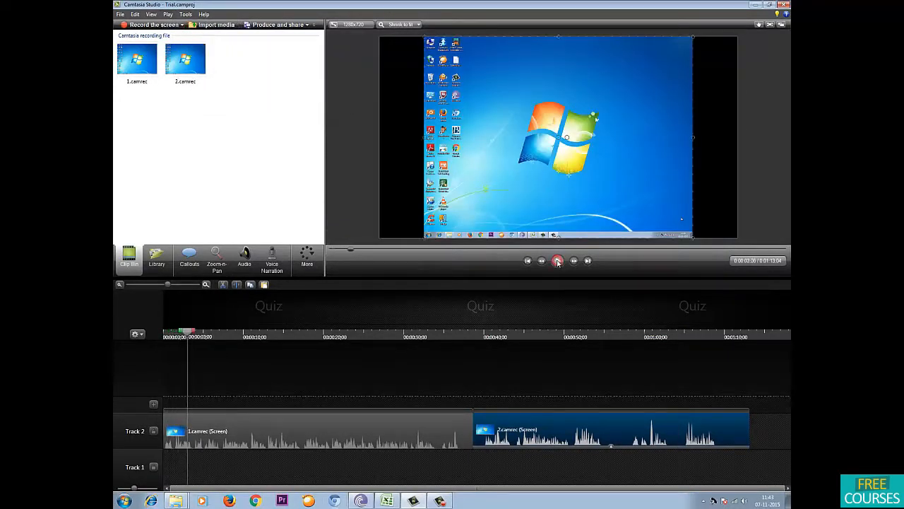
Step: Resume playback from the current playhead position for a moment and pause it
{"action": "left_click", "coordinate": [169, 15]}
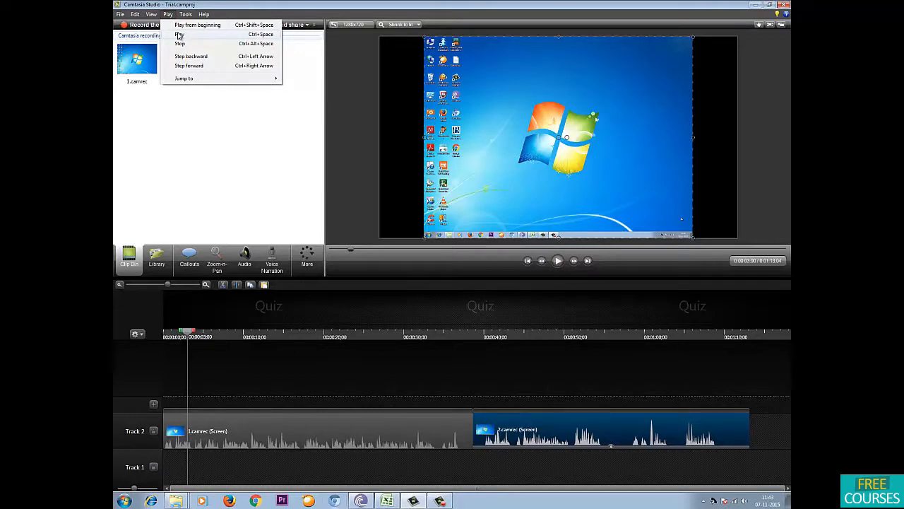
{"action": "left_click", "coordinate": [179, 36]}
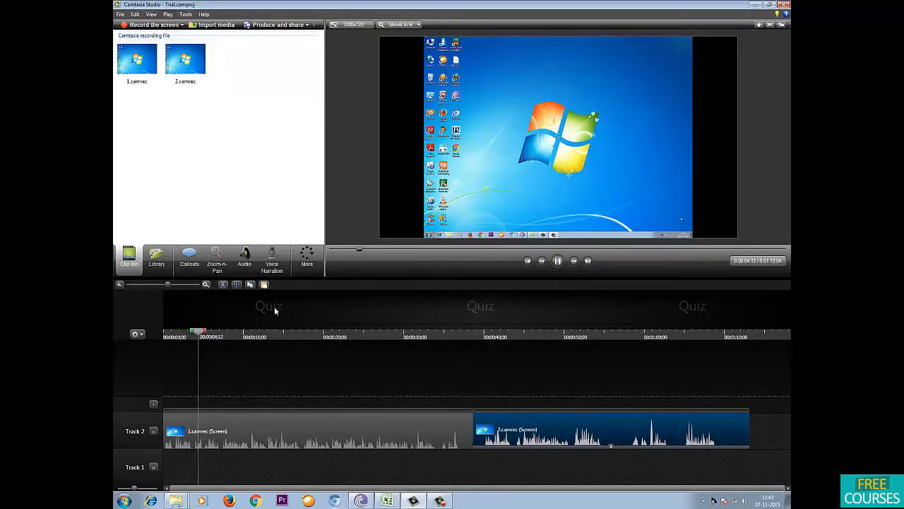
{"action": "key", "text": "space"}
Step: Move the playhead to about 0:00:44;22 in the second clip, play briefly from there and pause
{"action": "left_click_drag", "start_coordinate": [218, 335], "coordinate": [523, 329]}
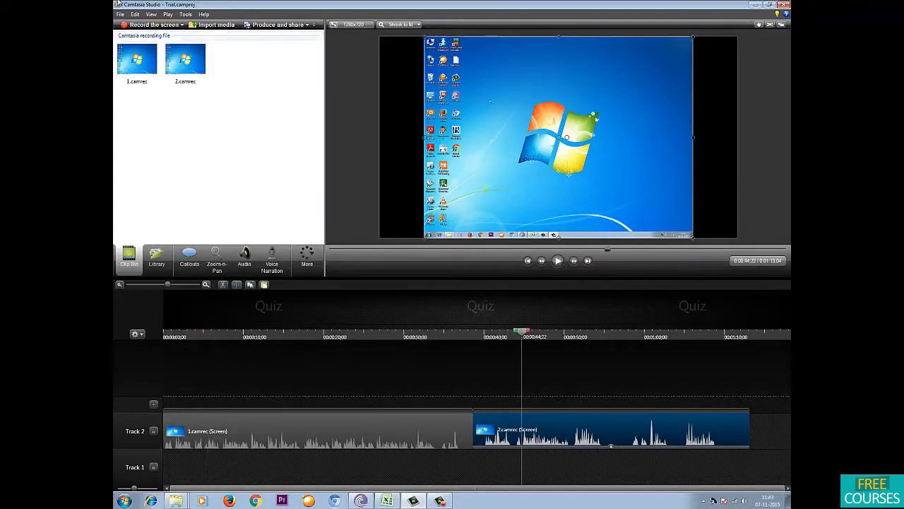
{"action": "left_click", "coordinate": [168, 14]}
{"action": "left_click", "coordinate": [180, 34]}
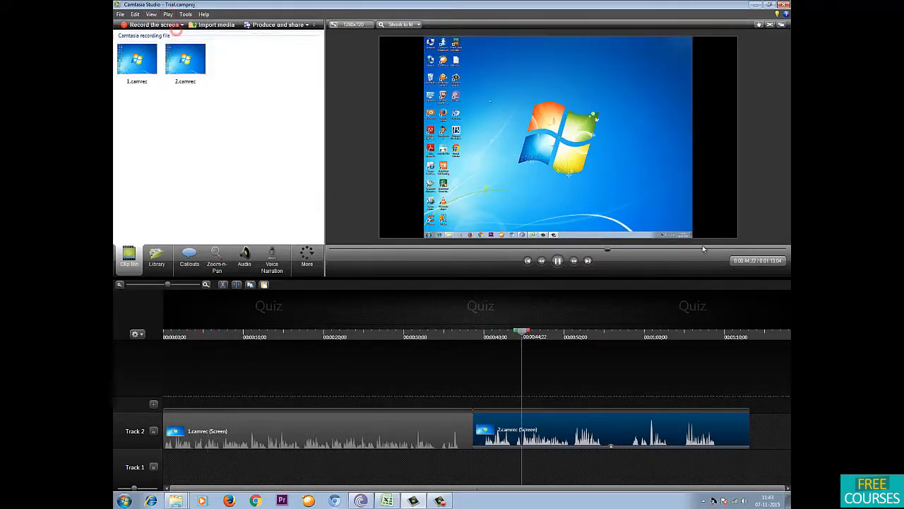
{"action": "left_click", "coordinate": [557, 260]}
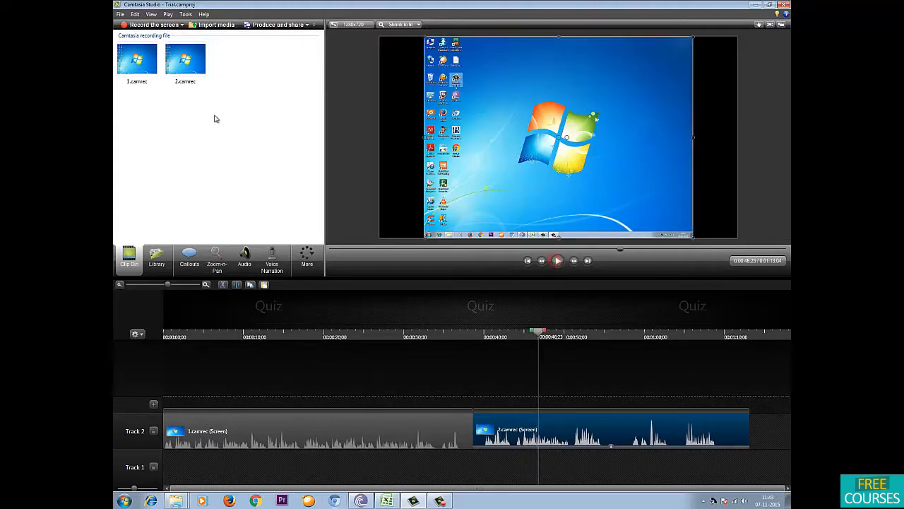
Step: Step the playhead one frame backward and one frame forward
{"action": "left_click", "coordinate": [168, 15]}
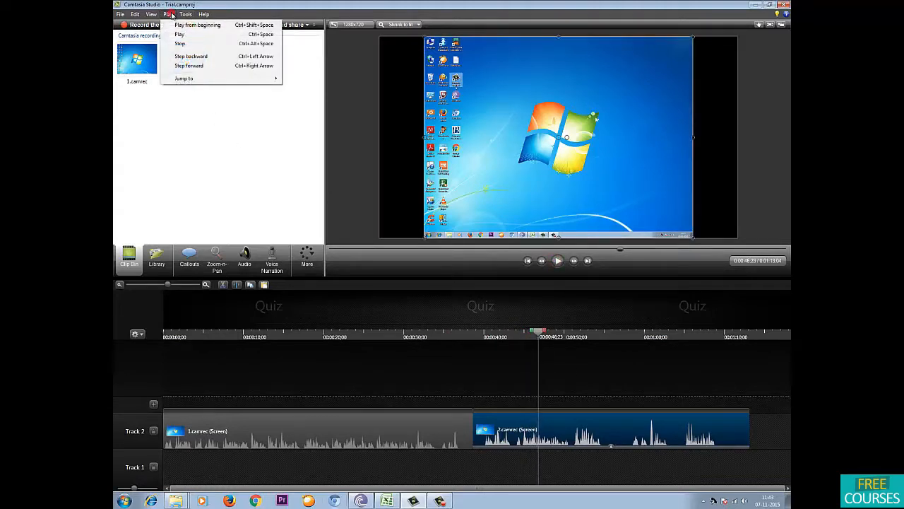
{"action": "left_click", "coordinate": [185, 61]}
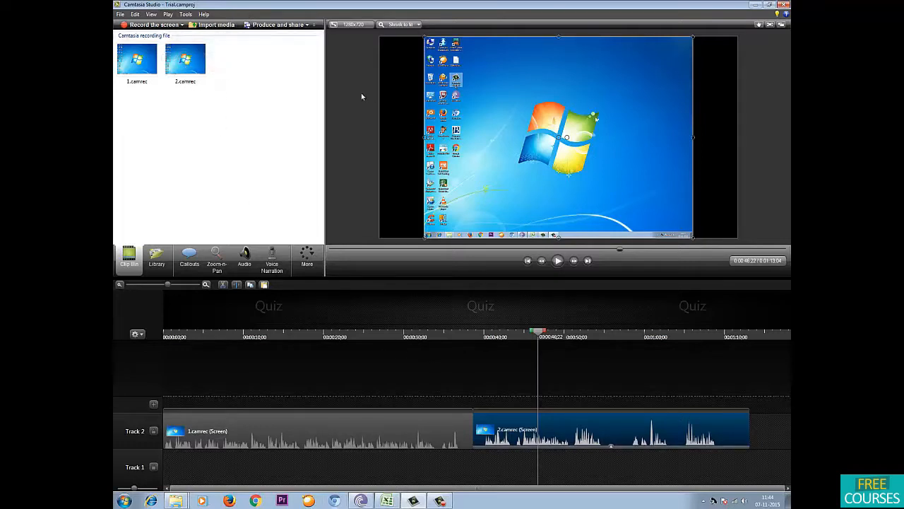
{"action": "left_click", "coordinate": [151, 14]}
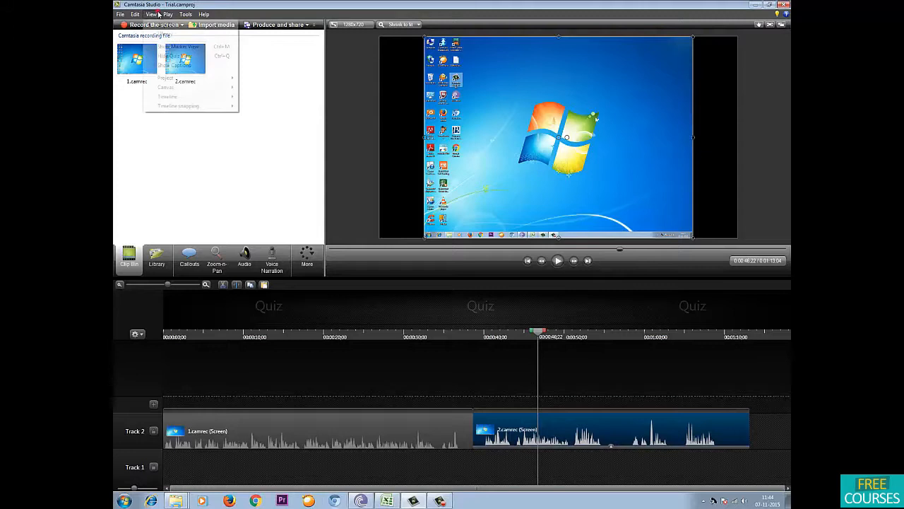
{"action": "mouse_move", "coordinate": [168, 14]}
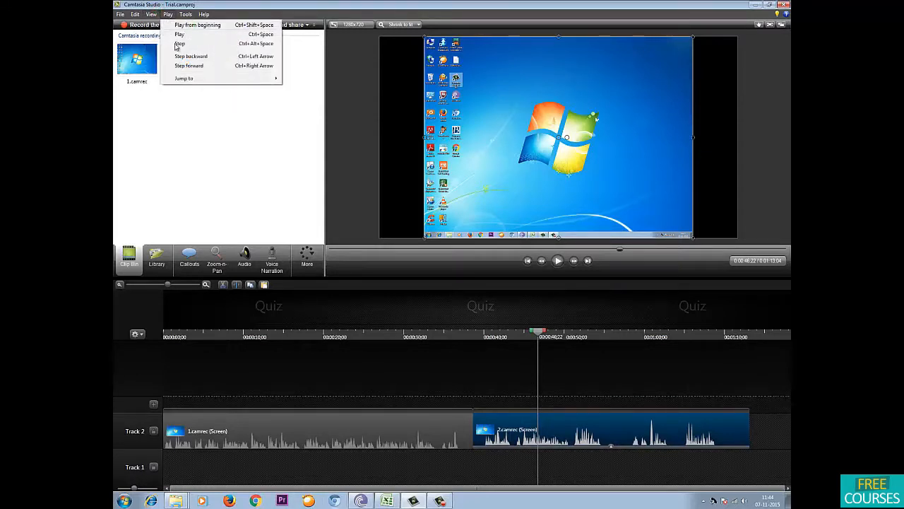
{"action": "left_click", "coordinate": [182, 67]}
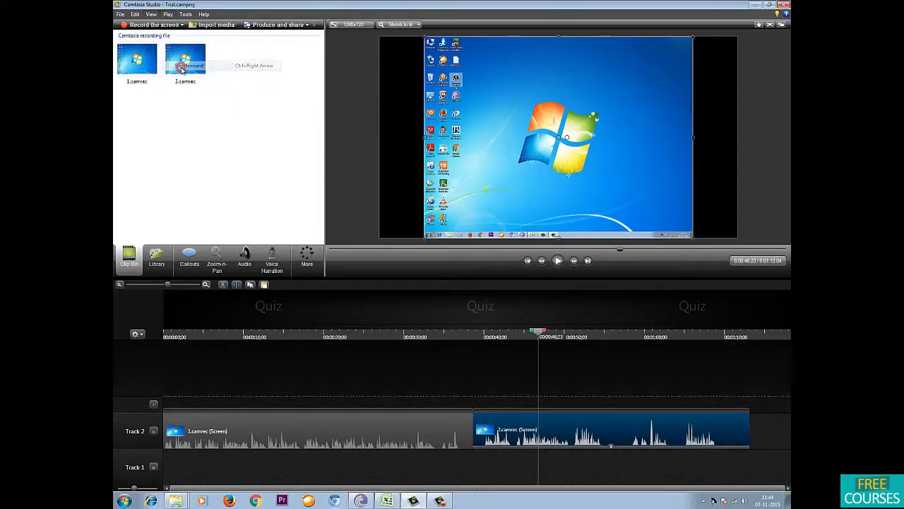
Step: Jump the playhead to the beginning of the timeline
{"action": "left_click", "coordinate": [168, 14]}
{"action": "left_click", "coordinate": [181, 79]}
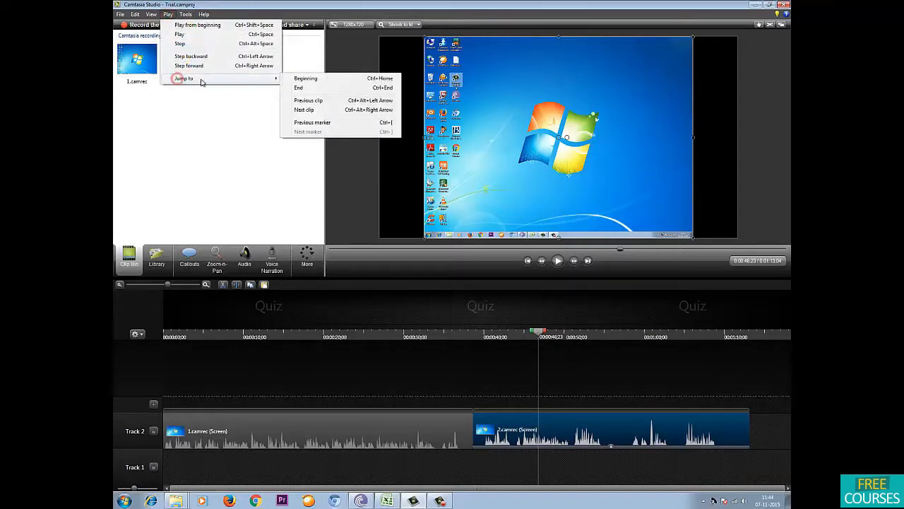
{"action": "left_click", "coordinate": [334, 84]}
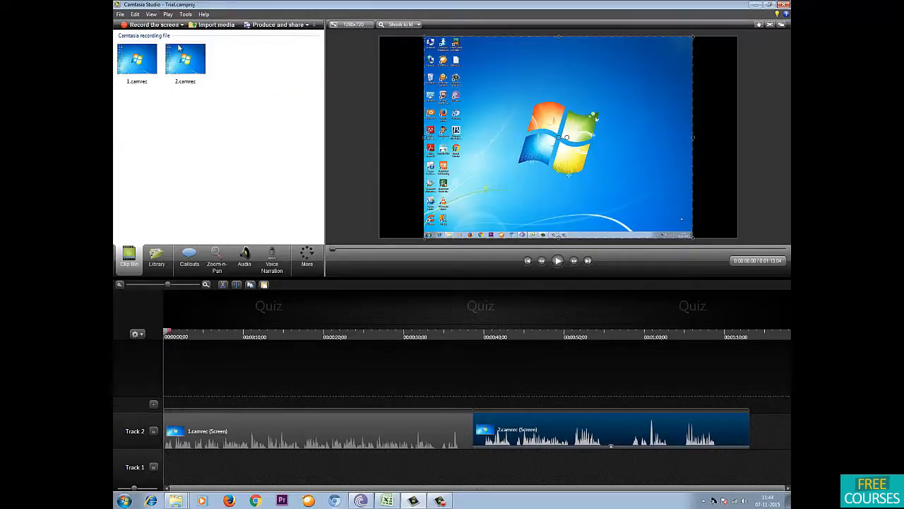
Step: Jump the playhead to the end of the timeline and deselect the 2.camrec clip
{"action": "left_click", "coordinate": [186, 14]}
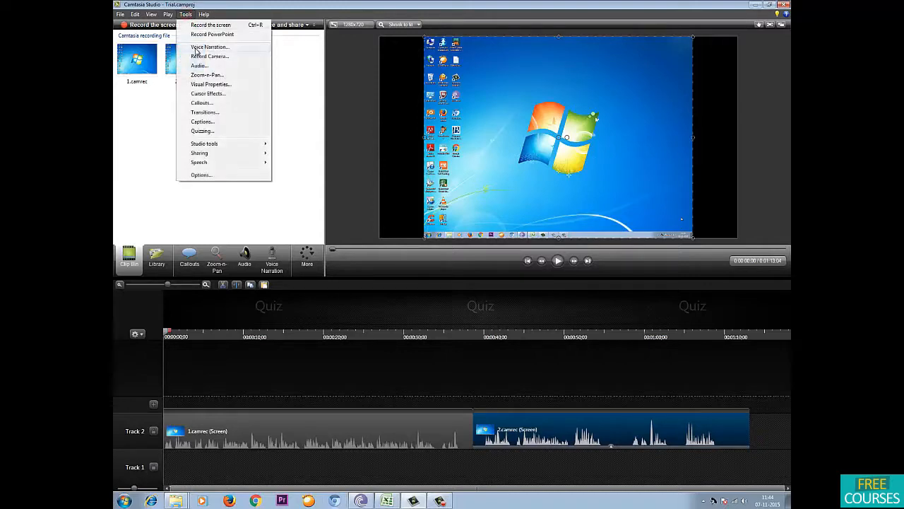
{"action": "mouse_move", "coordinate": [168, 14]}
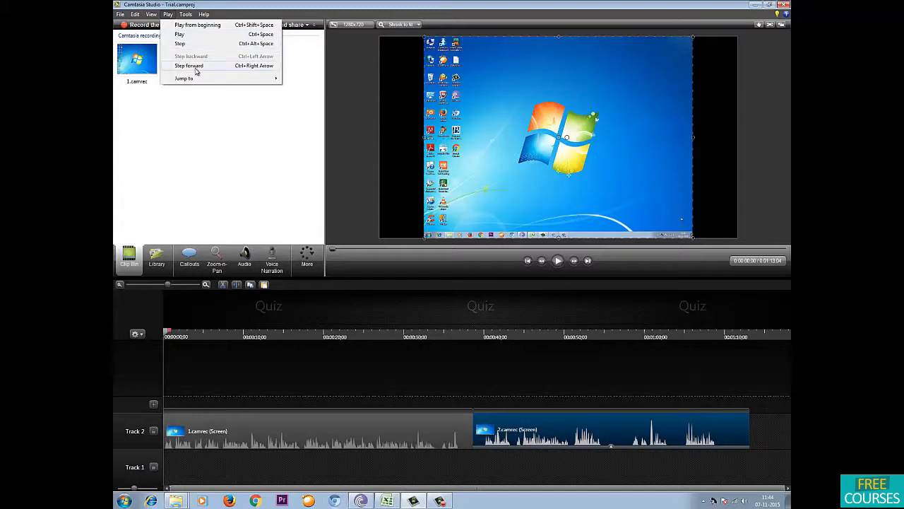
{"action": "mouse_move", "coordinate": [219, 79]}
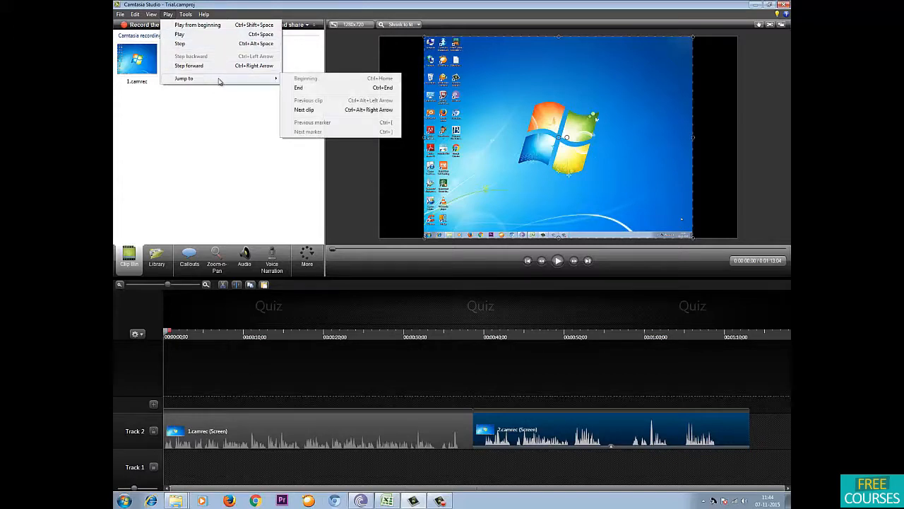
{"action": "left_click", "coordinate": [308, 88]}
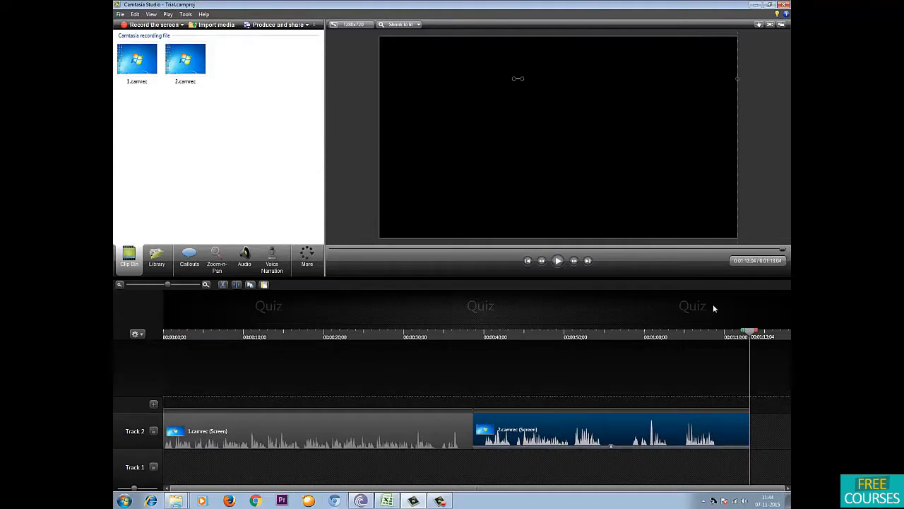
{"action": "left_click", "coordinate": [776, 352]}
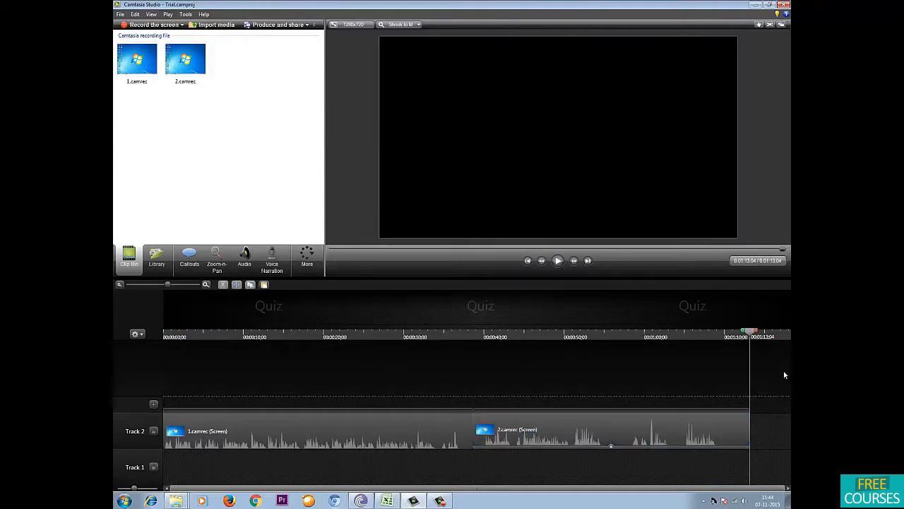
Step: Jump the playhead to the previous clip and extend the timeline selection from there to about 0:01:10;13
{"action": "left_click", "coordinate": [186, 14]}
{"action": "mouse_move", "coordinate": [168, 14]}
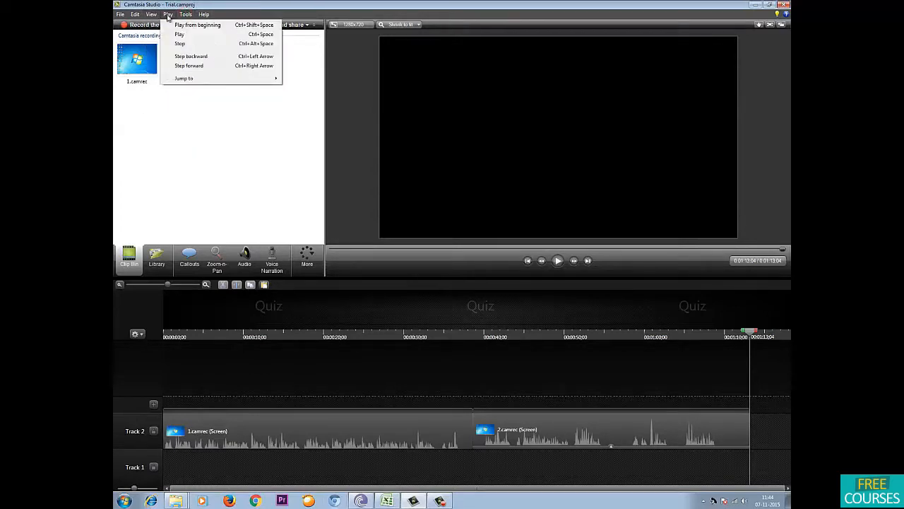
{"action": "mouse_move", "coordinate": [255, 81]}
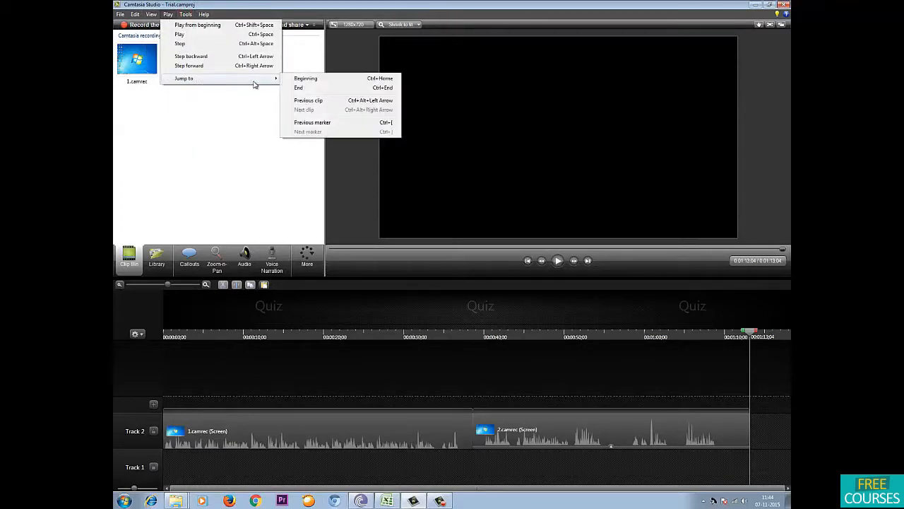
{"action": "left_click", "coordinate": [307, 103]}
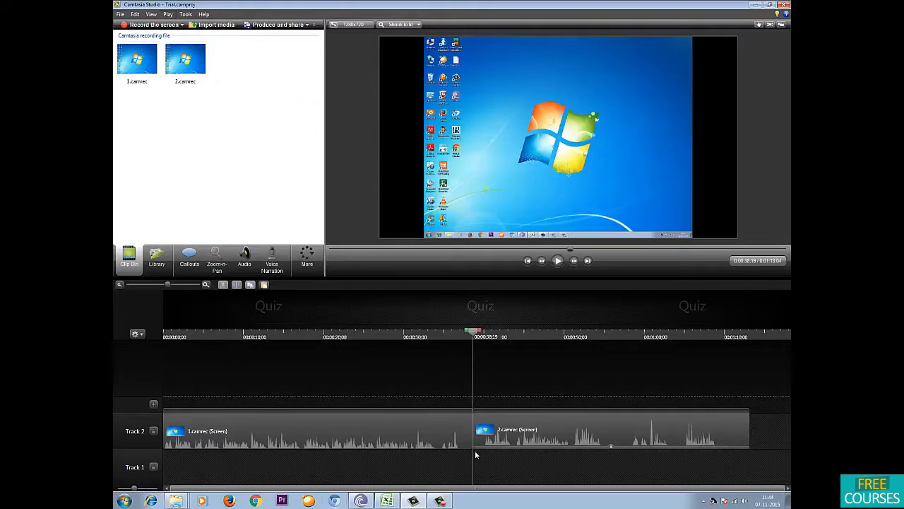
{"action": "left_click_drag", "start_coordinate": [479, 332], "coordinate": [727, 332]}
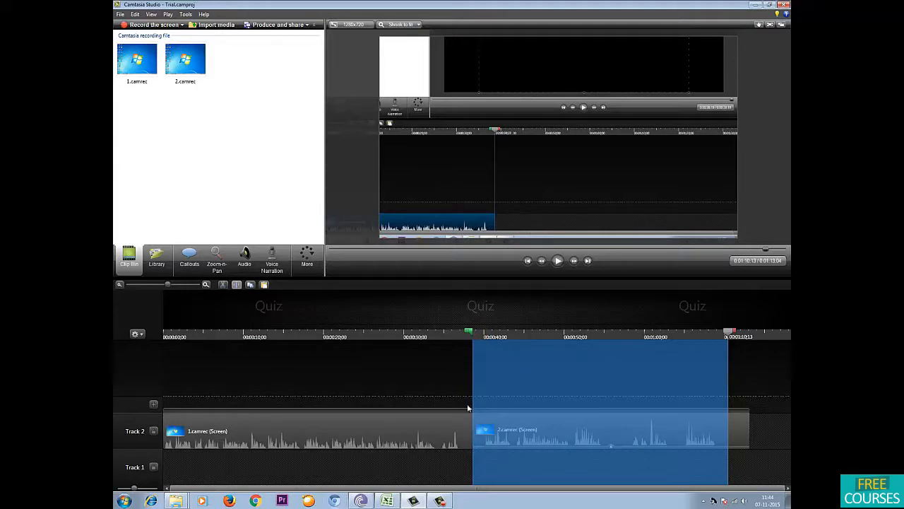
Step: Review the list of available editing tools and open the Audio editing options
{"action": "left_click", "coordinate": [184, 14]}
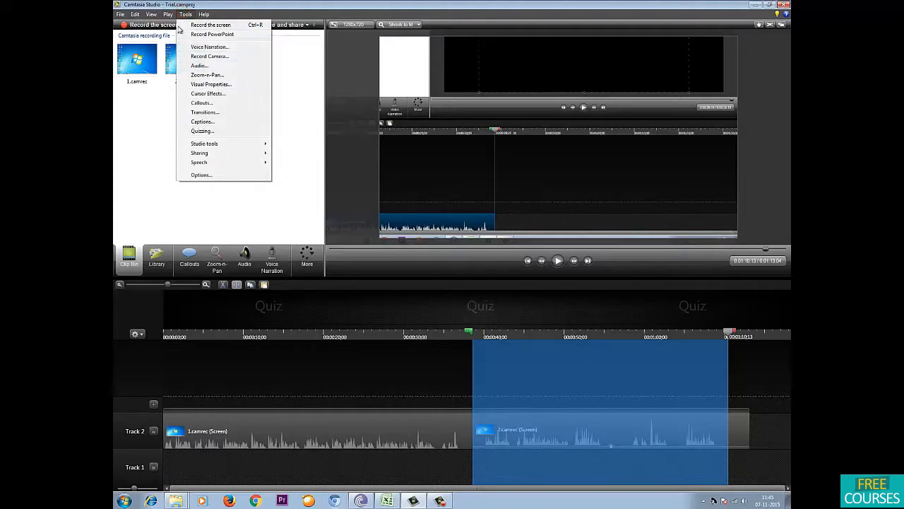
{"action": "mouse_move", "coordinate": [169, 14]}
{"action": "mouse_move", "coordinate": [212, 79]}
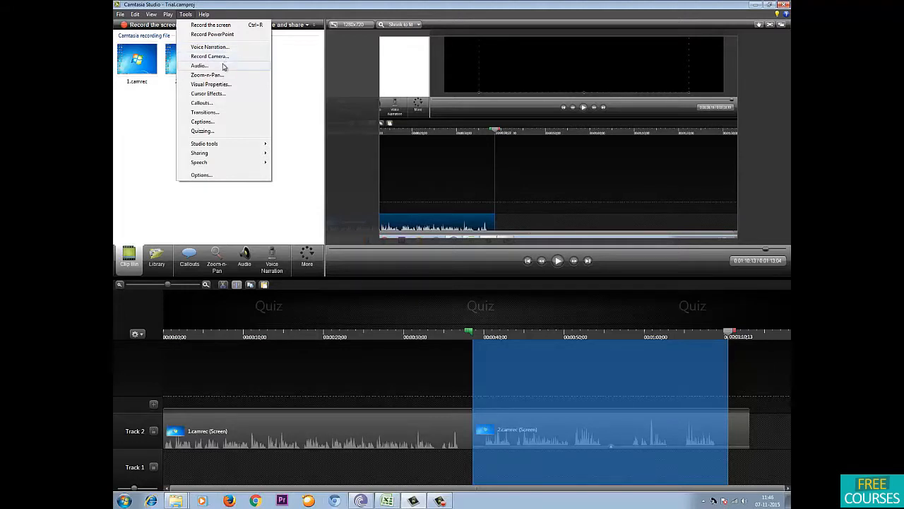
{"action": "left_click", "coordinate": [222, 66]}
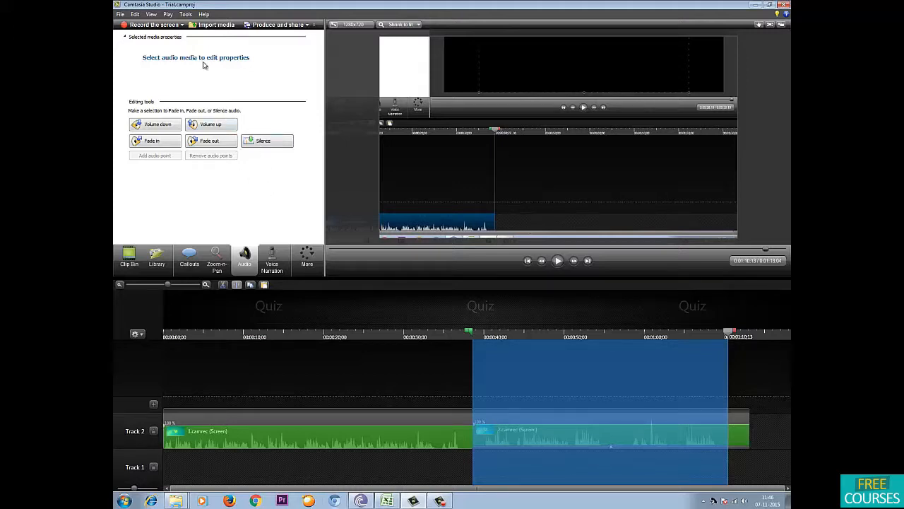
Step: Open the Visual Properties settings and select the 1.camrec clip on Track 2
{"action": "left_click", "coordinate": [185, 15]}
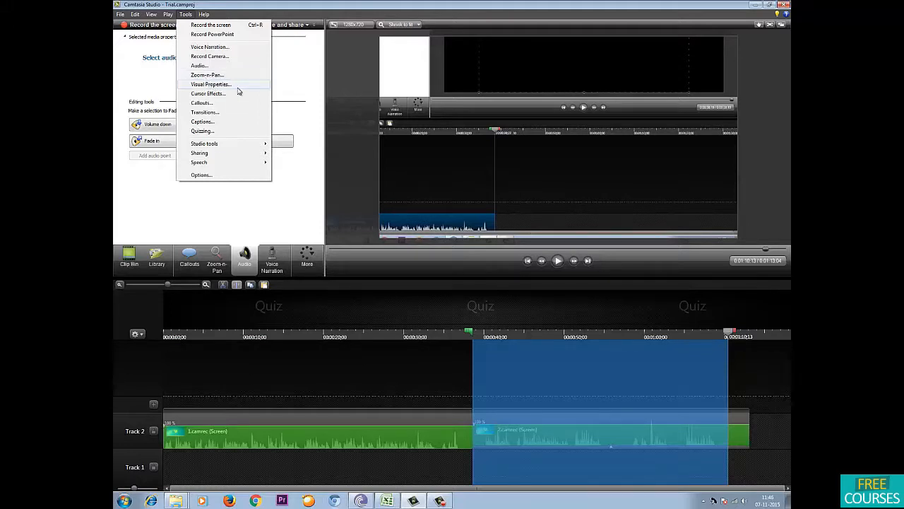
{"action": "left_click", "coordinate": [238, 88]}
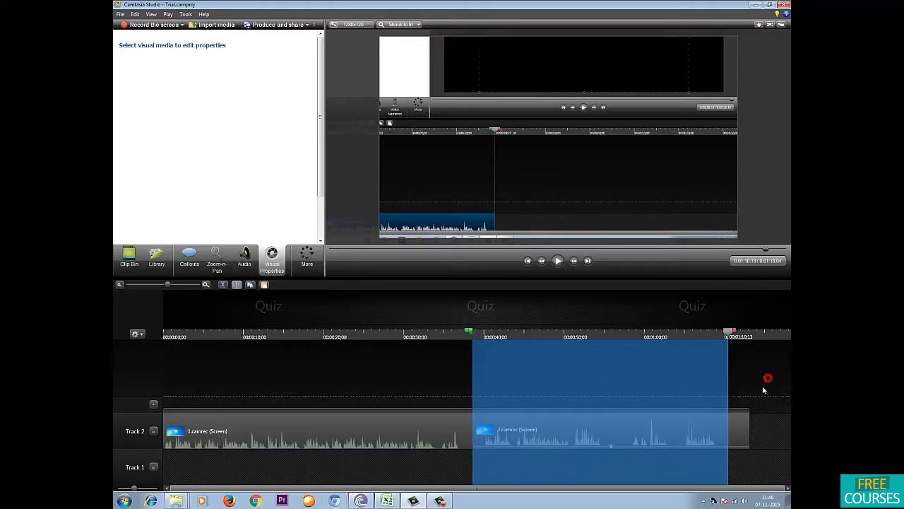
{"action": "left_click", "coordinate": [421, 424]}
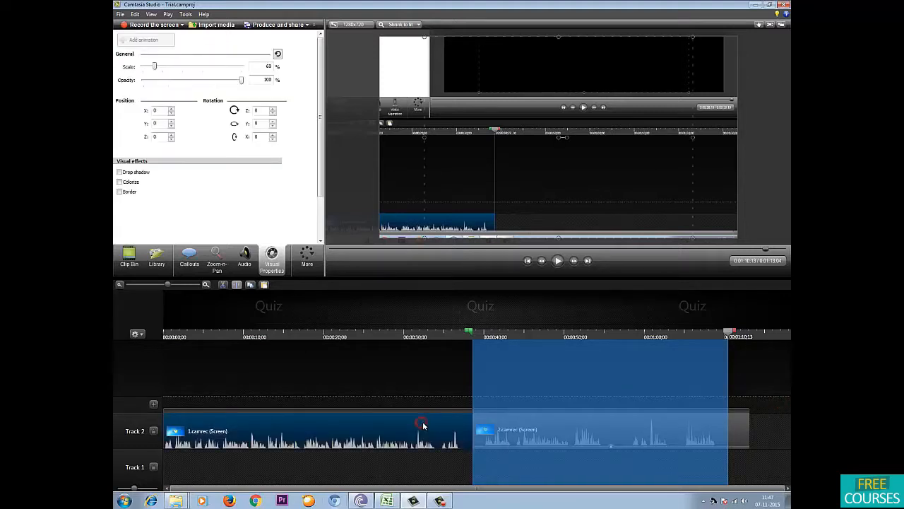
{"action": "left_click", "coordinate": [272, 425]}
{"action": "left_click", "coordinate": [271, 424]}
Step: Set the 1.camrec clip's scale to 80% and try 50% opacity before restoring it to 100%
{"action": "mouse_move", "coordinate": [154, 65]}
{"action": "left_mouse_down"}
{"action": "mouse_move", "coordinate": [197, 87]}
{"action": "mouse_move", "coordinate": [147, 79]}
{"action": "left_mouse_up"}
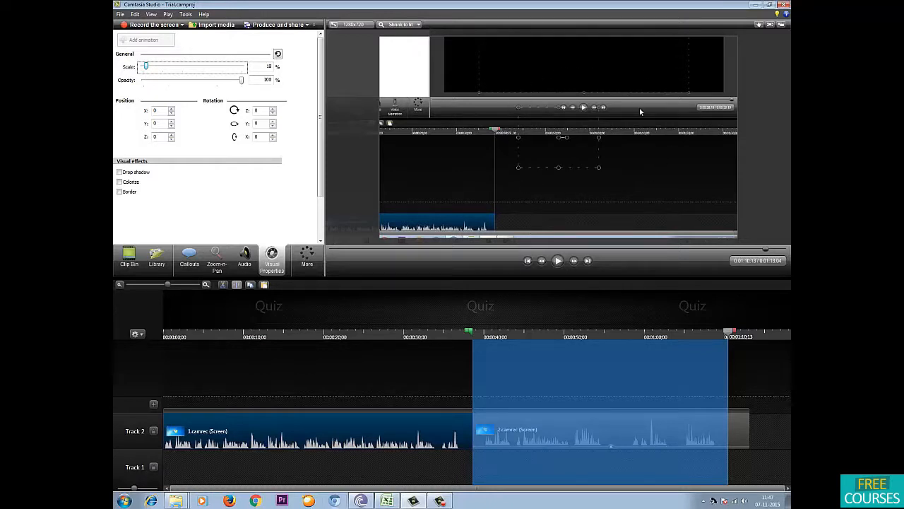
{"action": "left_click_drag", "start_coordinate": [147, 70], "coordinate": [170, 86]}
{"action": "left_click", "coordinate": [239, 82]}
{"action": "left_click_drag", "start_coordinate": [240, 82], "coordinate": [203, 82]}
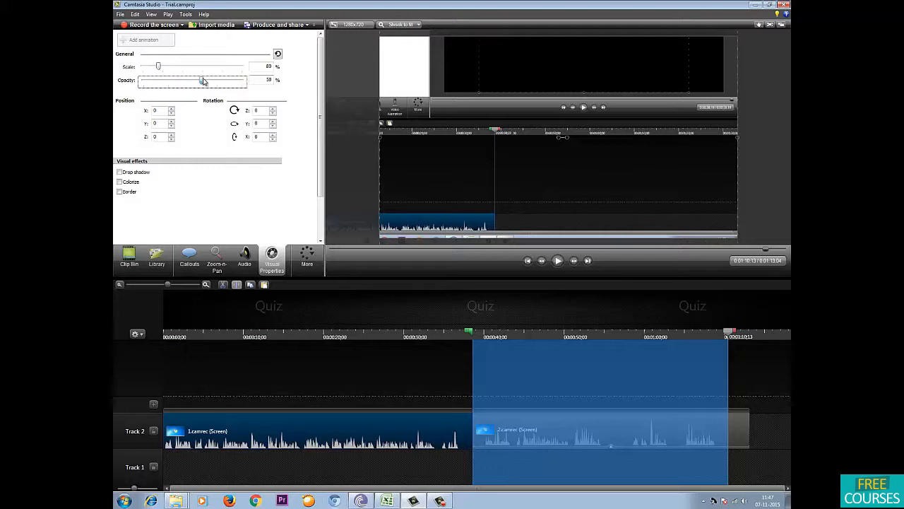
{"action": "left_click_drag", "start_coordinate": [202, 82], "coordinate": [245, 89]}
Step: Nudge the 1.camrec clip's X position down to -1 and back up
{"action": "left_click", "coordinate": [171, 113]}
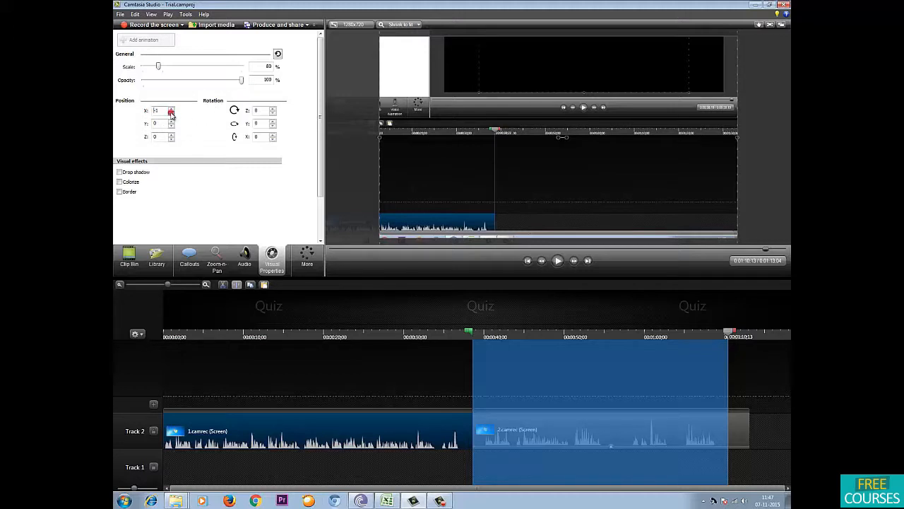
{"action": "left_click", "coordinate": [171, 114]}
{"action": "left_click", "coordinate": [171, 109]}
{"action": "left_click", "coordinate": [170, 110]}
{"action": "left_click", "coordinate": [171, 110]}
Step: Decrease the Z rotation of the 1.camrec clip in small increments
{"action": "left_click", "coordinate": [273, 114]}
{"action": "left_click", "coordinate": [272, 114]}
{"action": "left_click", "coordinate": [272, 114]}
{"action": "left_click", "coordinate": [273, 114]}
{"action": "left_click", "coordinate": [272, 113]}
{"action": "left_click", "coordinate": [273, 114]}
{"action": "left_click", "coordinate": [272, 114]}
{"action": "left_click", "coordinate": [273, 114]}
{"action": "left_click", "coordinate": [272, 114]}
{"action": "left_click", "coordinate": [273, 114]}
{"action": "left_click", "coordinate": [272, 113]}
{"action": "left_click", "coordinate": [273, 114]}
{"action": "left_click", "coordinate": [273, 114]}
{"action": "left_click", "coordinate": [273, 114]}
{"action": "left_click", "coordinate": [273, 114]}
{"action": "left_click", "coordinate": [273, 114]}
{"action": "left_click", "coordinate": [273, 114]}
{"action": "left_click", "coordinate": [273, 114]}
{"action": "left_click", "coordinate": [273, 114]}
{"action": "left_click", "coordinate": [273, 114]}
{"action": "left_click", "coordinate": [273, 114]}
{"action": "left_click", "coordinate": [273, 113]}
{"action": "left_click", "coordinate": [273, 114]}
Step: Move the 2.camrec clip on the canvas to about X -171, Y 155 and set its Z rotation to 29
{"action": "left_click_drag", "start_coordinate": [737, 60], "coordinate": [733, 75]}
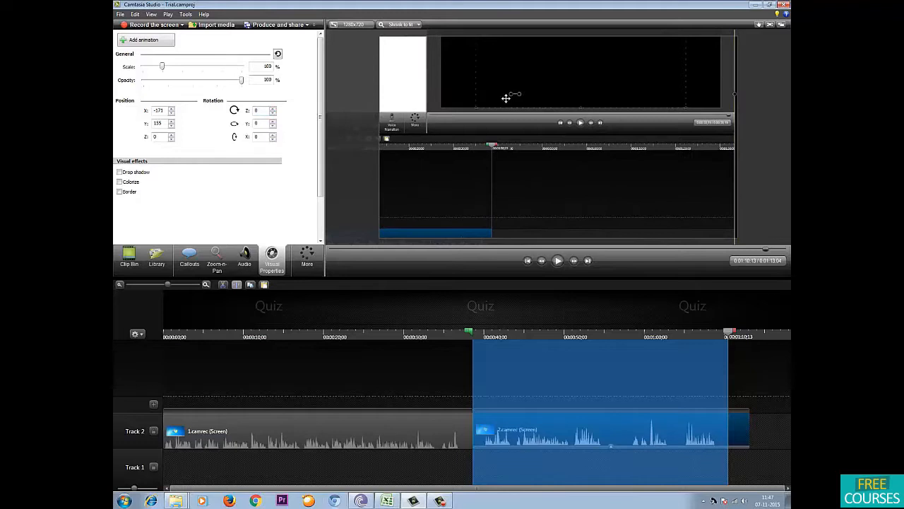
{"action": "left_click", "coordinate": [272, 114]}
{"action": "left_click", "coordinate": [273, 113]}
{"action": "left_click", "coordinate": [273, 114]}
{"action": "left_click", "coordinate": [272, 113]}
{"action": "left_click", "coordinate": [272, 114]}
{"action": "left_click", "coordinate": [273, 114]}
{"action": "left_click", "coordinate": [272, 114]}
{"action": "left_click", "coordinate": [273, 114]}
{"action": "left_click", "coordinate": [273, 114]}
{"action": "left_click", "coordinate": [272, 114]}
{"action": "left_click", "coordinate": [273, 114]}
{"action": "left_click", "coordinate": [273, 114]}
{"action": "left_click", "coordinate": [272, 114]}
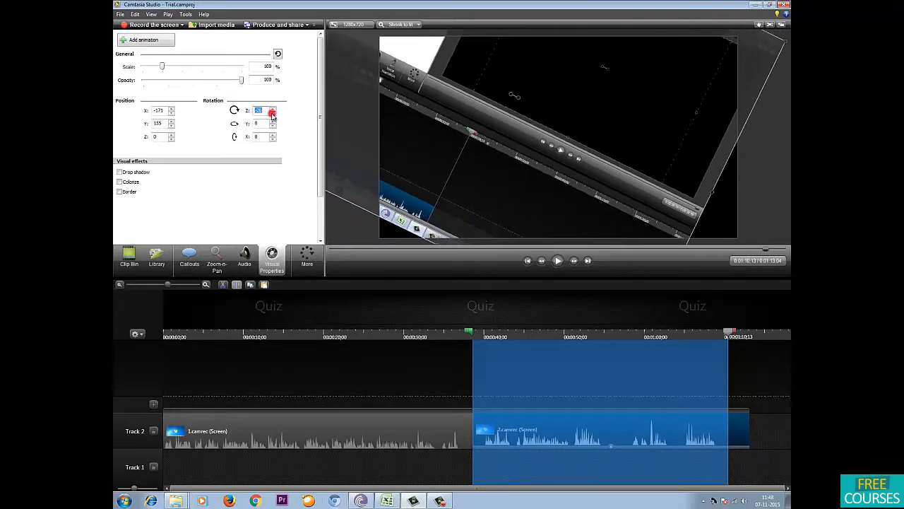
{"action": "left_click", "coordinate": [272, 114]}
{"action": "left_click", "coordinate": [274, 113]}
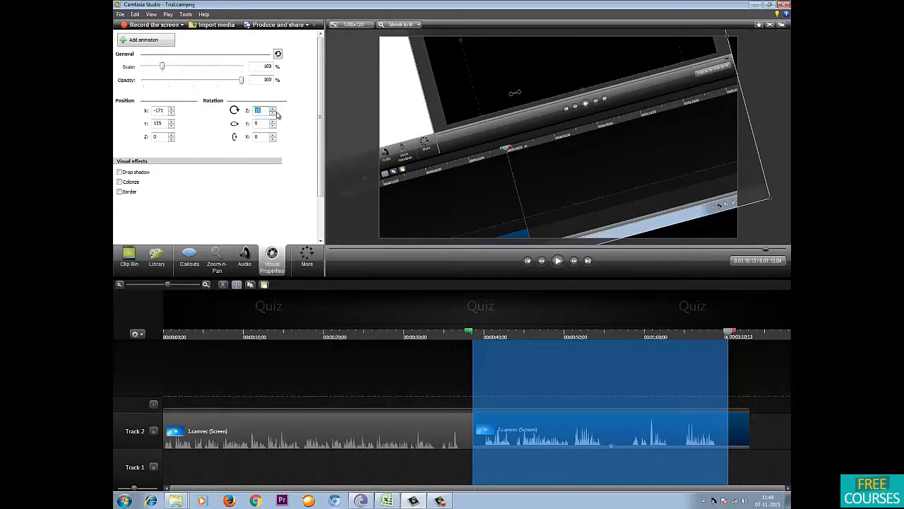
{"action": "left_click", "coordinate": [274, 109]}
{"action": "left_click", "coordinate": [273, 108]}
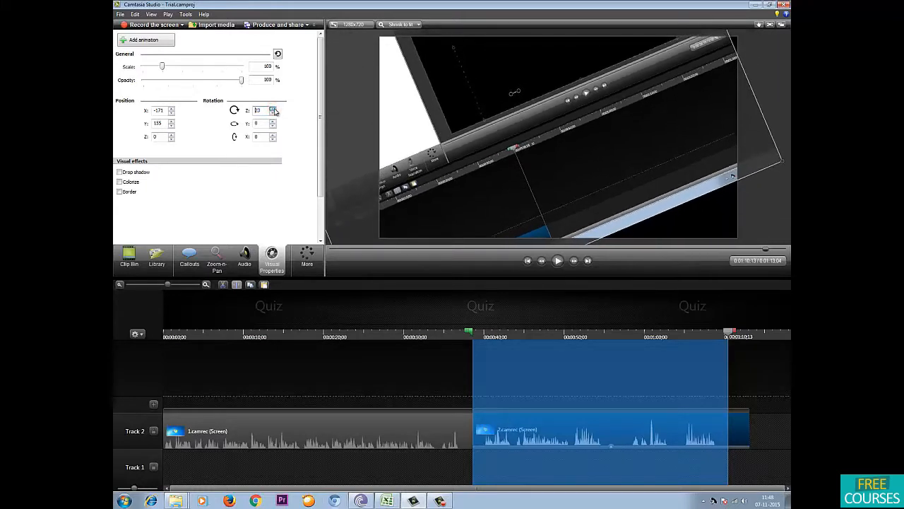
Step: Set the 2.camrec clip's Y rotation to -125 and its X rotation to 48
{"action": "left_click", "coordinate": [274, 124]}
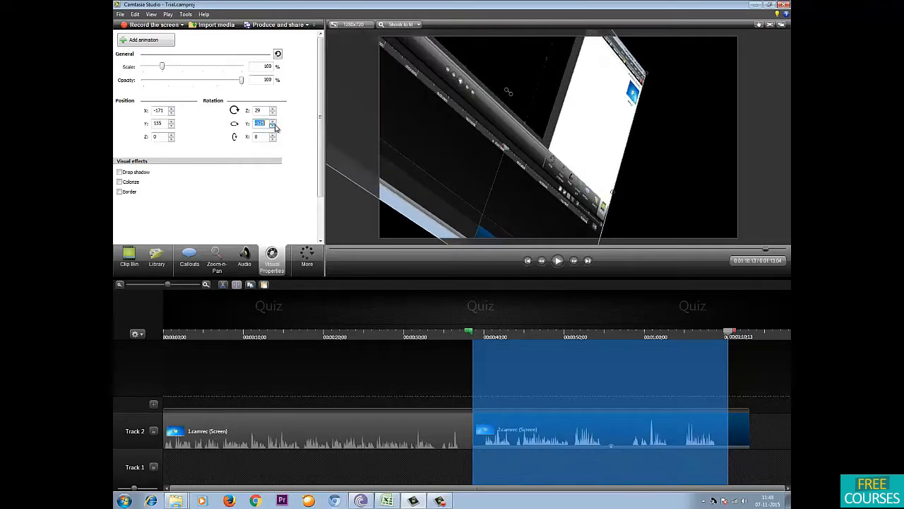
{"action": "left_click", "coordinate": [272, 135]}
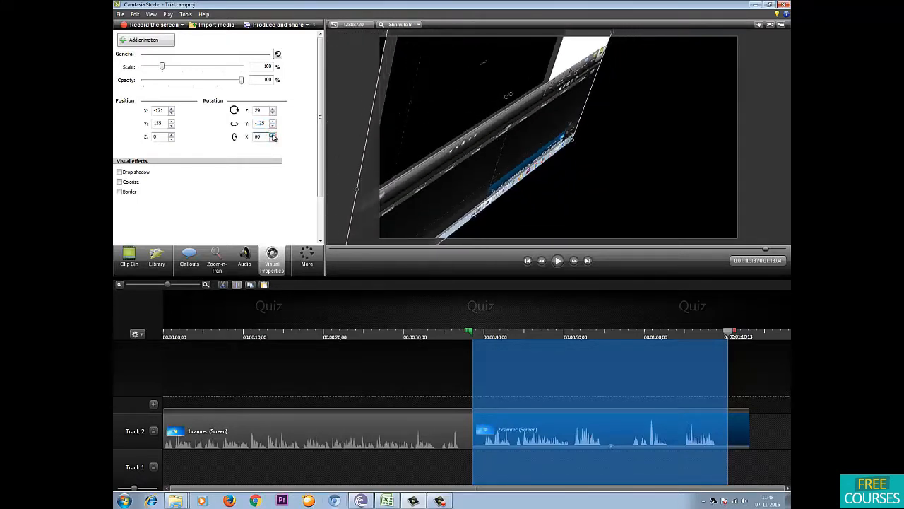
{"action": "left_click", "coordinate": [273, 139]}
{"action": "left_click", "coordinate": [274, 141]}
{"action": "left_click", "coordinate": [275, 141]}
{"action": "left_click", "coordinate": [274, 141]}
{"action": "left_click", "coordinate": [274, 140]}
Step: Raise the 2.camrec clip's X position to 140
{"action": "left_click", "coordinate": [170, 111]}
{"action": "left_click", "coordinate": [171, 111]}
{"action": "left_click", "coordinate": [171, 110]}
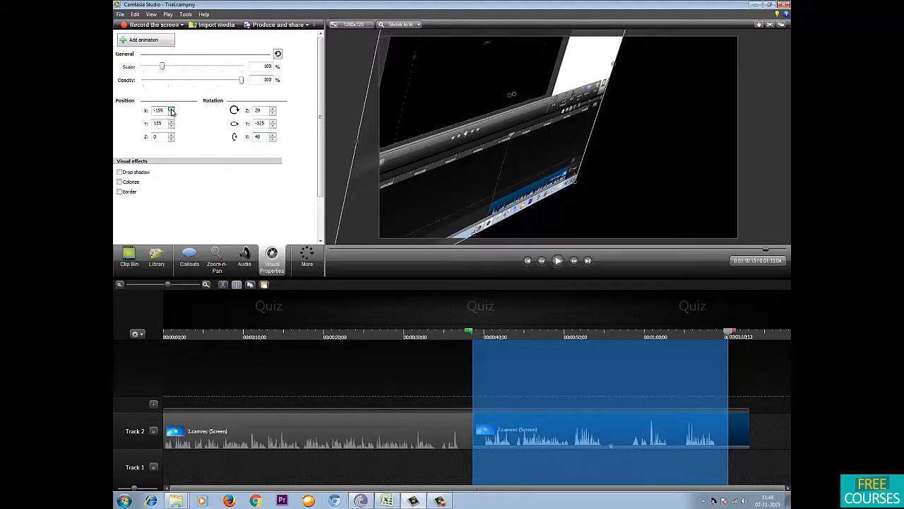
{"action": "left_click", "coordinate": [172, 111]}
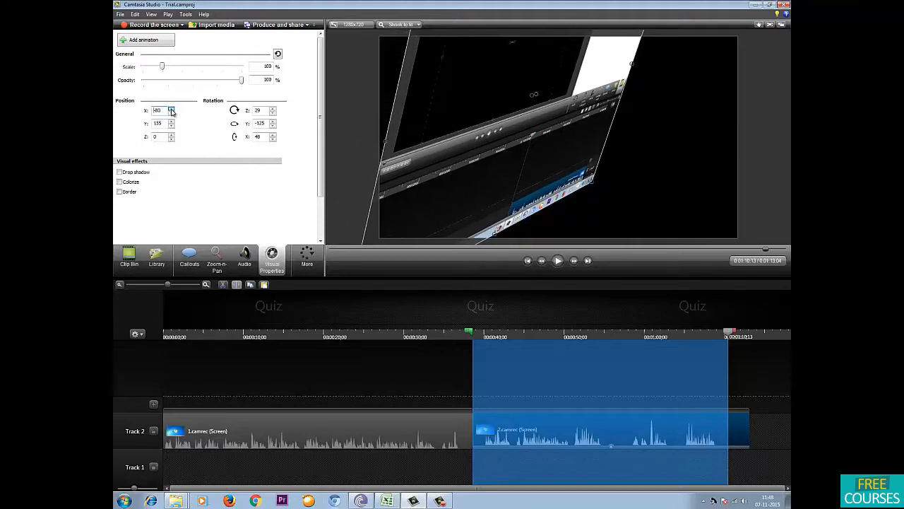
{"action": "left_click", "coordinate": [171, 110]}
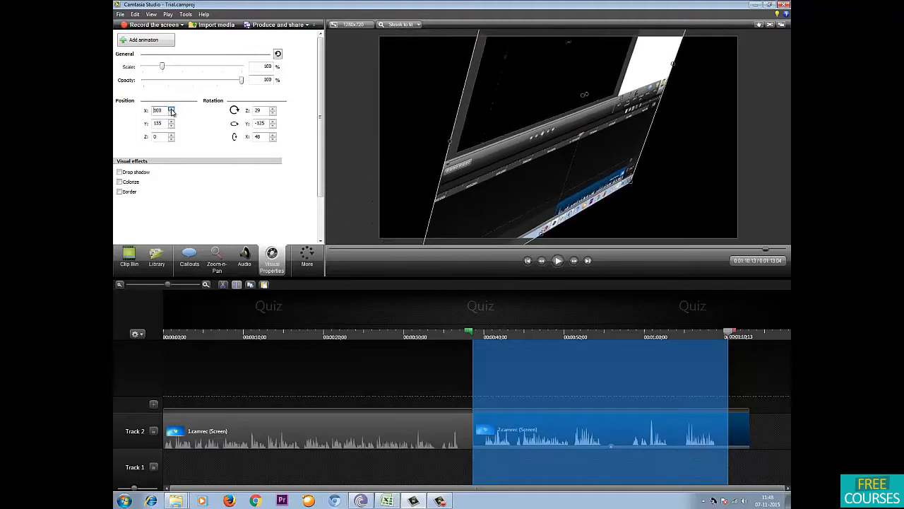
Step: Set the 2.camrec clip's Y position to about 220 and adjust its Z position
{"action": "left_click", "coordinate": [171, 124]}
{"action": "left_click", "coordinate": [172, 123]}
{"action": "left_click", "coordinate": [172, 124]}
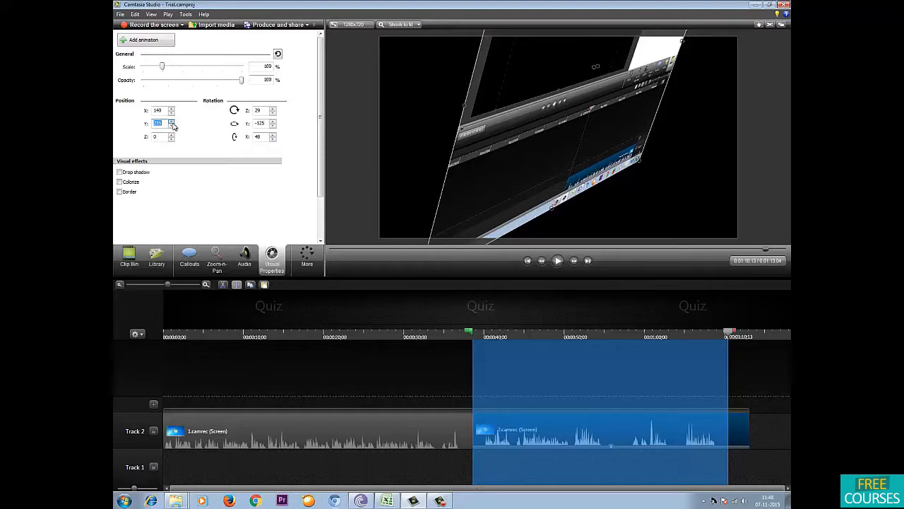
{"action": "left_click", "coordinate": [171, 126]}
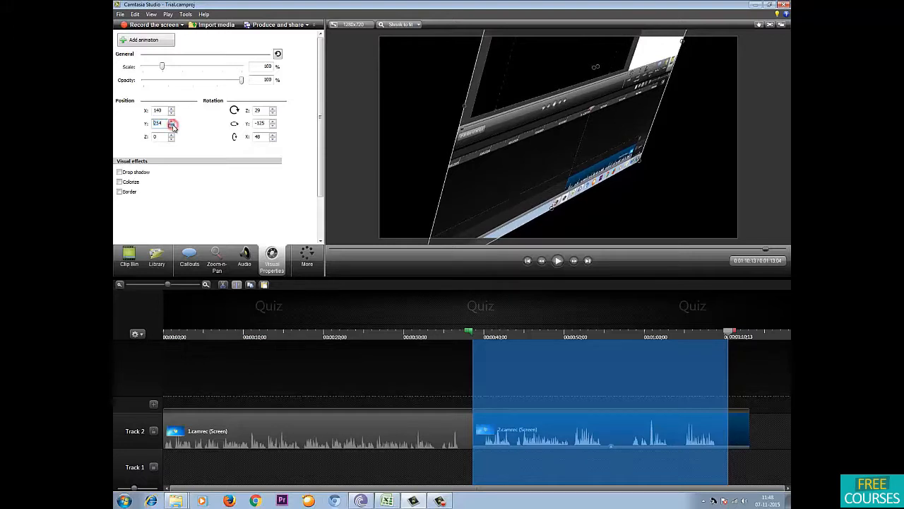
{"action": "left_click", "coordinate": [171, 124]}
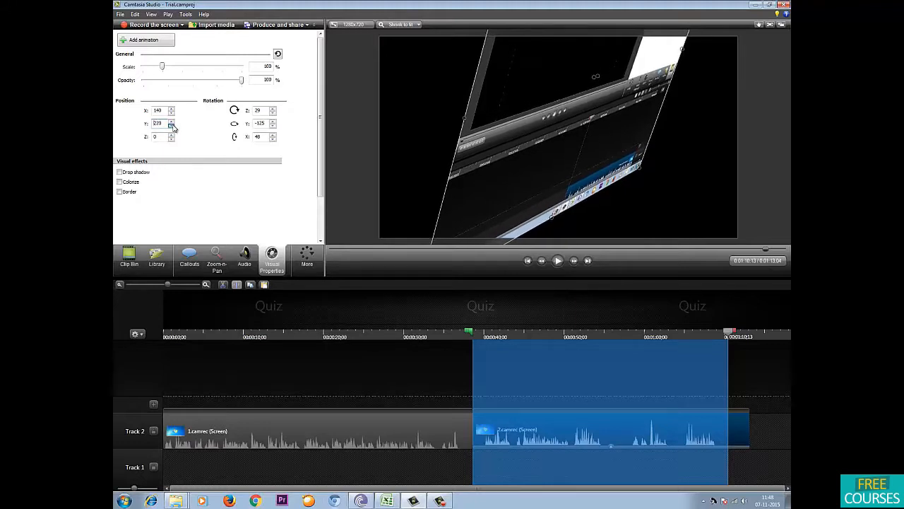
{"action": "left_click", "coordinate": [172, 137]}
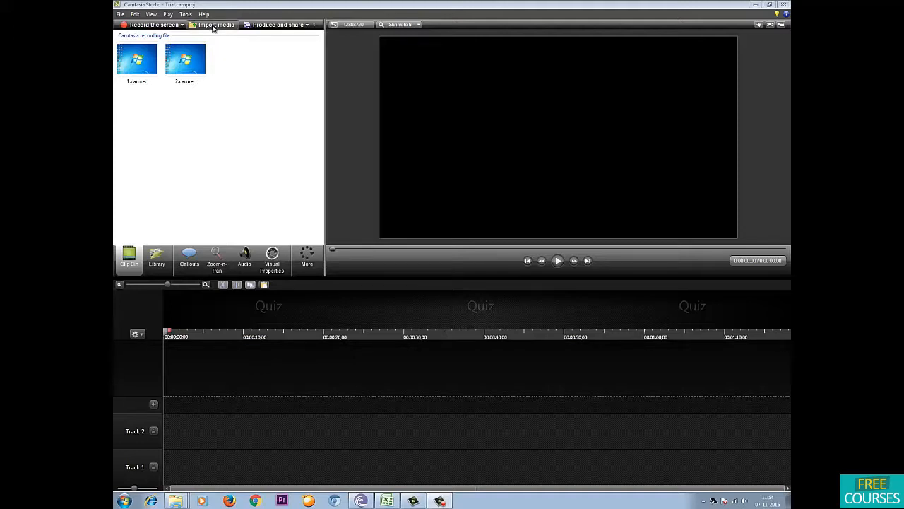
Step: Import the Percentage recording from the Camtasia Studio folder into the Clip Bin
{"action": "left_click", "coordinate": [120, 14]}
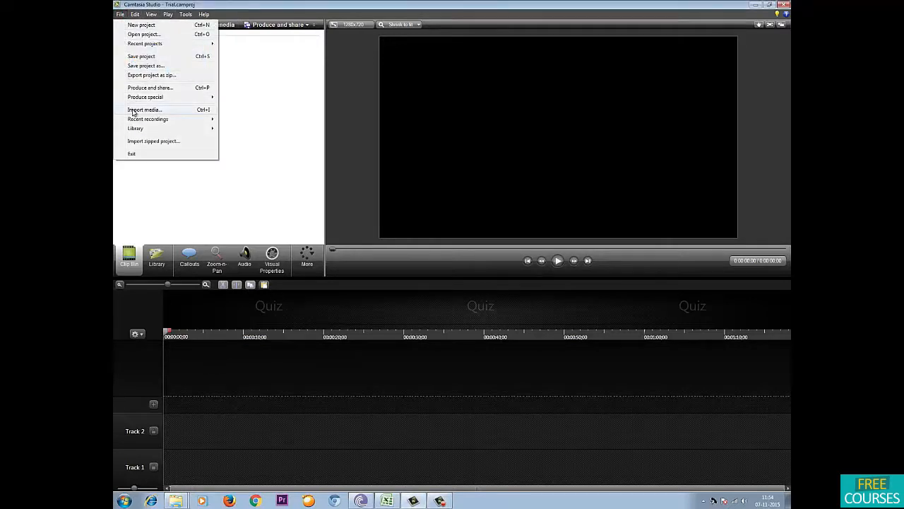
{"action": "left_click", "coordinate": [262, 103]}
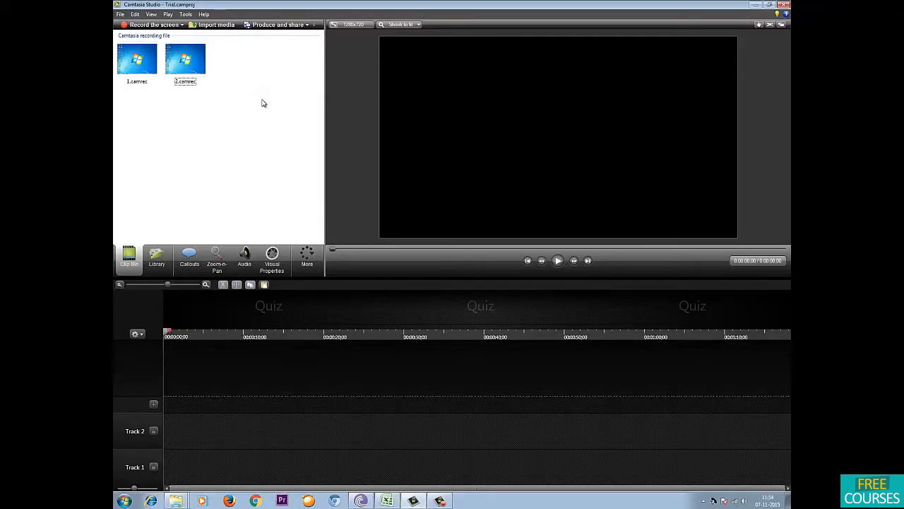
{"action": "key", "text": "ctrl+i"}
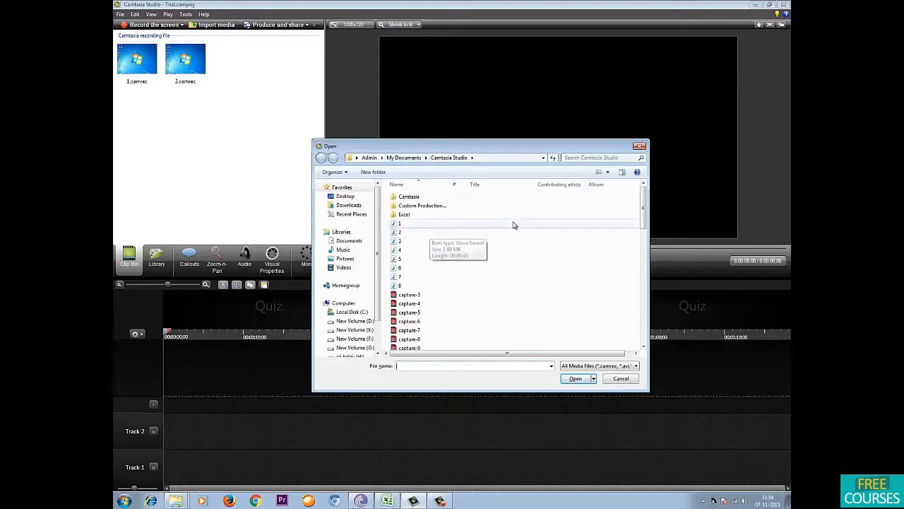
{"action": "left_click_drag", "start_coordinate": [644, 221], "coordinate": [639, 335]}
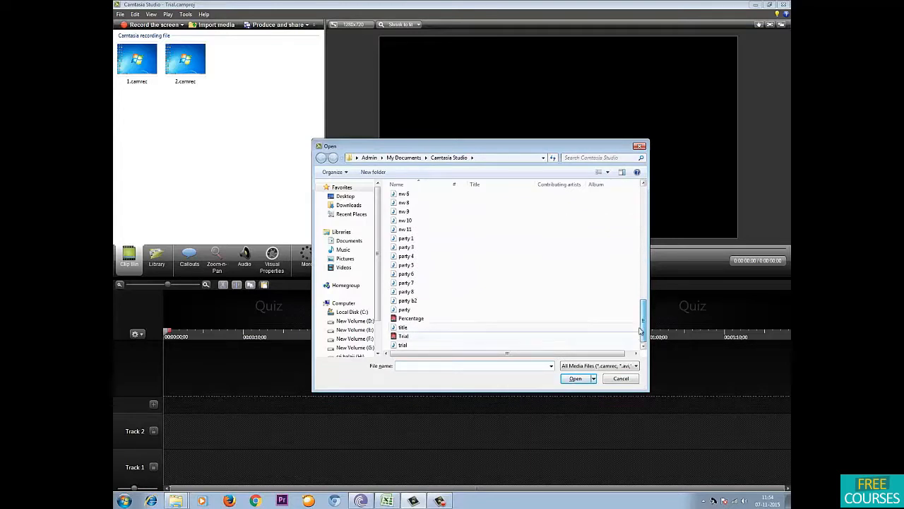
{"action": "left_click", "coordinate": [416, 320]}
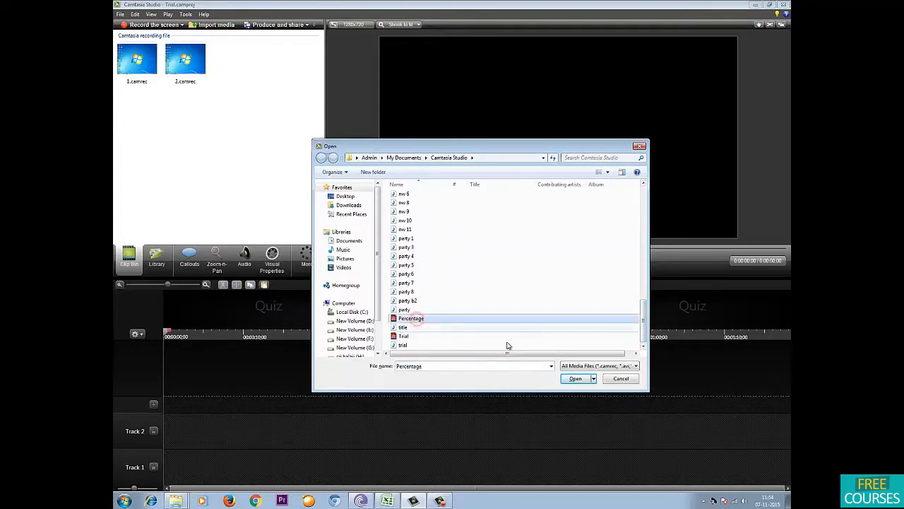
{"action": "left_click", "coordinate": [573, 379]}
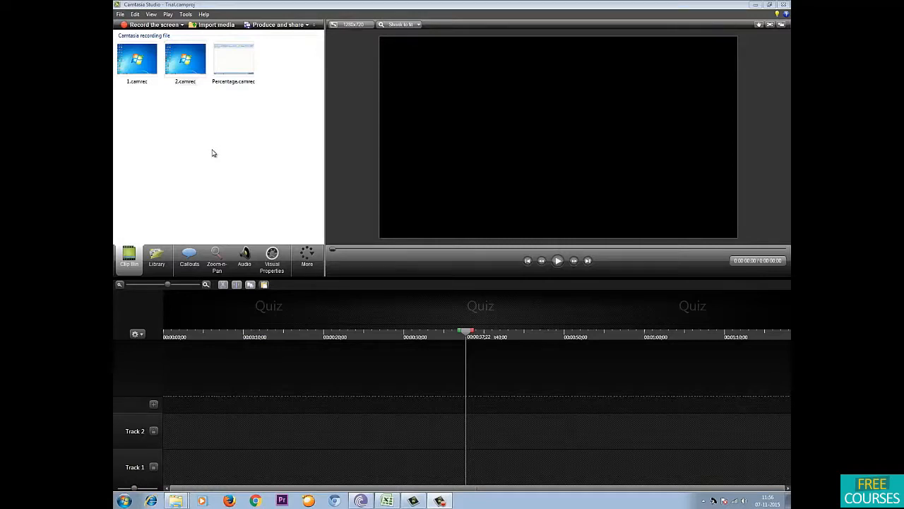
Step: Place 2.camrec on Track 2 starting at about 7 seconds and move the playhead to 0:00:04;08
{"action": "left_click", "coordinate": [188, 67]}
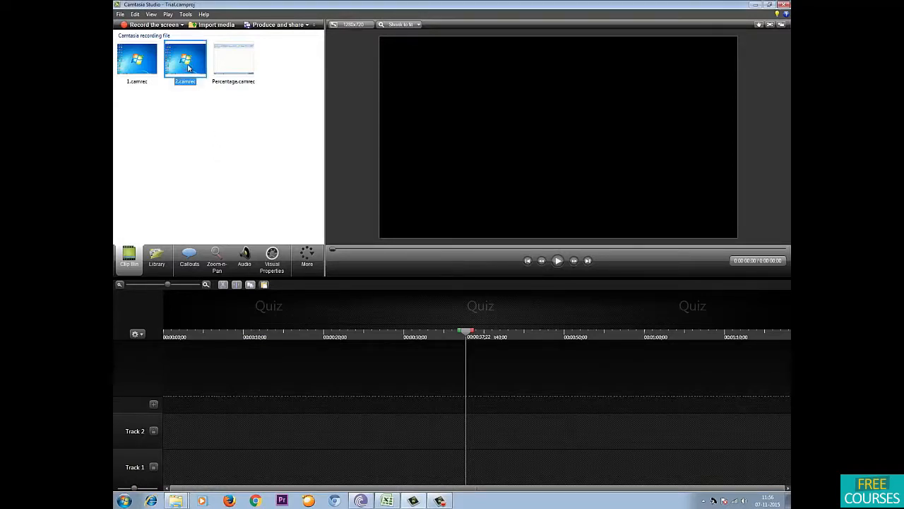
{"action": "left_click_drag", "start_coordinate": [188, 67], "coordinate": [218, 435]}
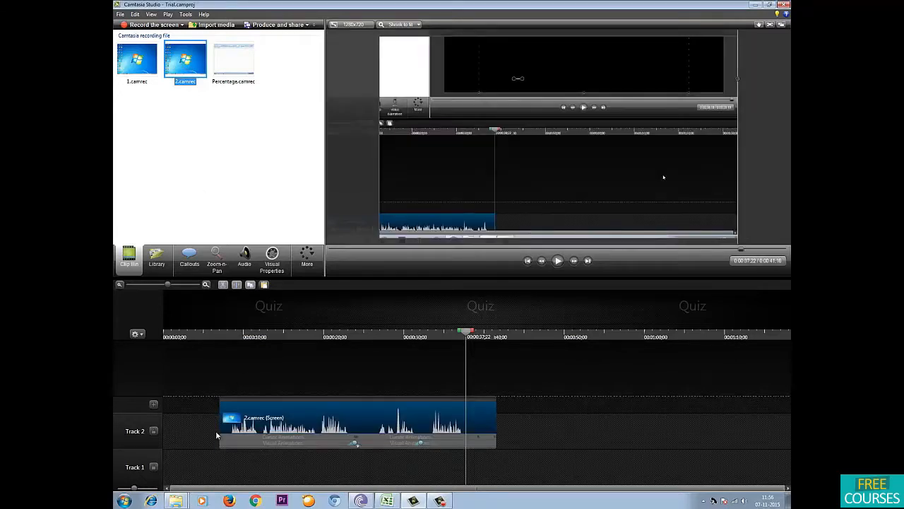
{"action": "left_click_drag", "start_coordinate": [465, 334], "coordinate": [197, 342]}
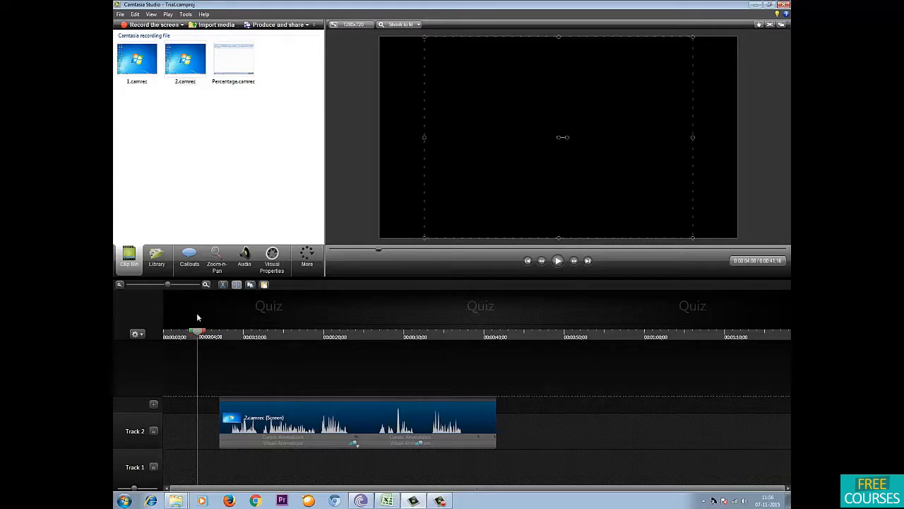
Step: Move 2.camrec earlier on Track 2 so it starts at about 3 seconds, and insert a new track above it
{"action": "left_click_drag", "start_coordinate": [199, 337], "coordinate": [389, 343]}
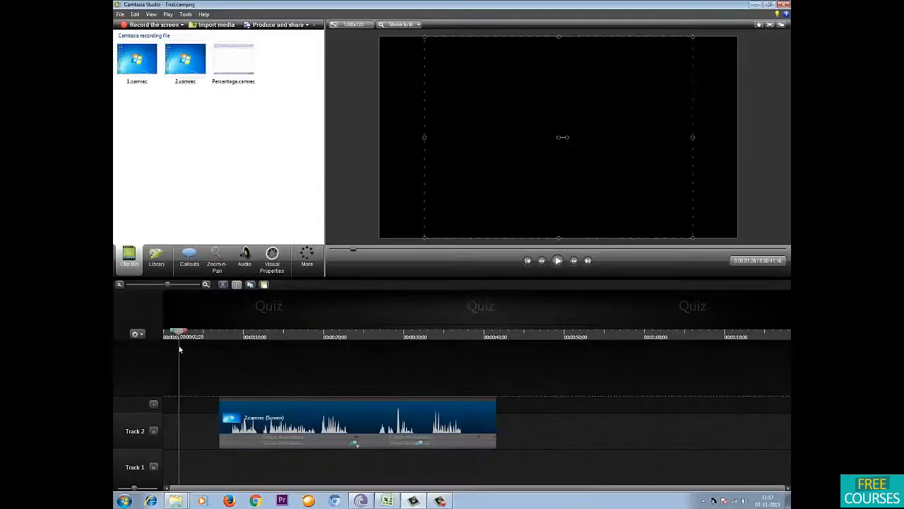
{"action": "left_click_drag", "start_coordinate": [178, 349], "coordinate": [177, 349]}
{"action": "left_click", "coordinate": [342, 403]}
{"action": "left_click_drag", "start_coordinate": [320, 408], "coordinate": [286, 424]}
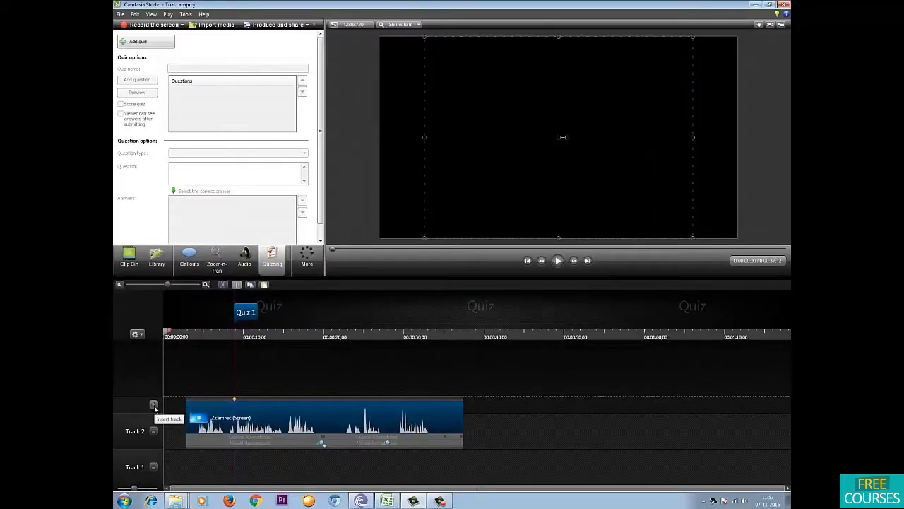
{"action": "left_click", "coordinate": [154, 405]}
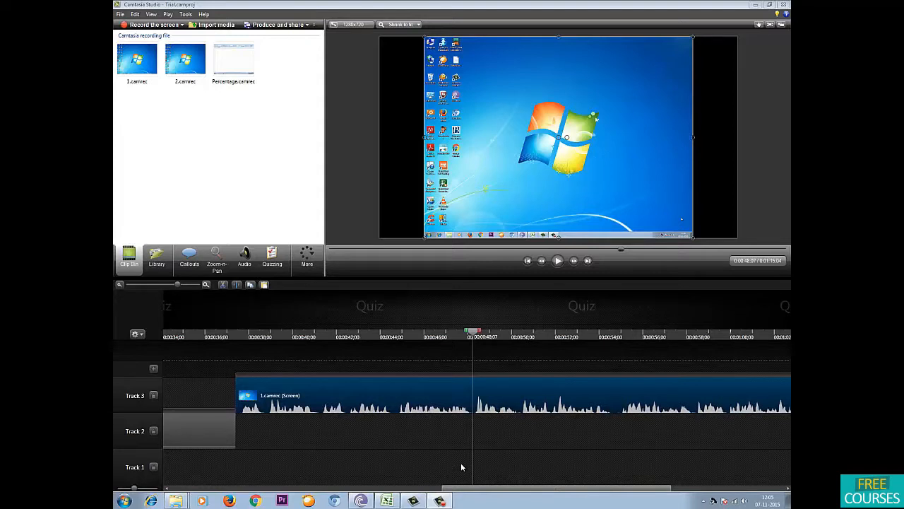
Step: Move the playhead to 0:00:49;06 and compare the timeline zoomed out to show both clips and zoomed in to maximum
{"action": "left_click_drag", "start_coordinate": [490, 339], "coordinate": [496, 345]}
{"action": "scroll", "coordinate": [496, 341], "scroll_direction": "down", "scroll_amount": 5}
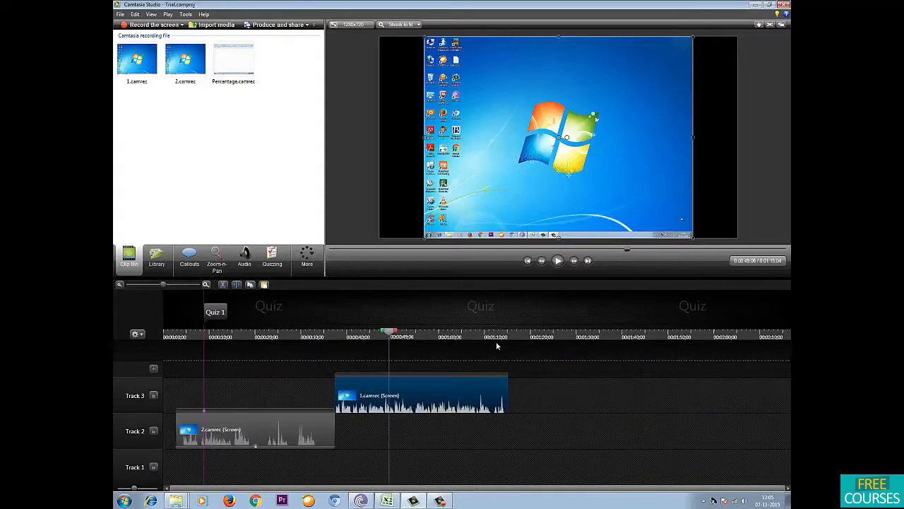
{"action": "scroll", "coordinate": [496, 341], "scroll_direction": "up", "scroll_amount": 3}
{"action": "scroll", "coordinate": [496, 341], "scroll_direction": "down", "scroll_amount": 3}
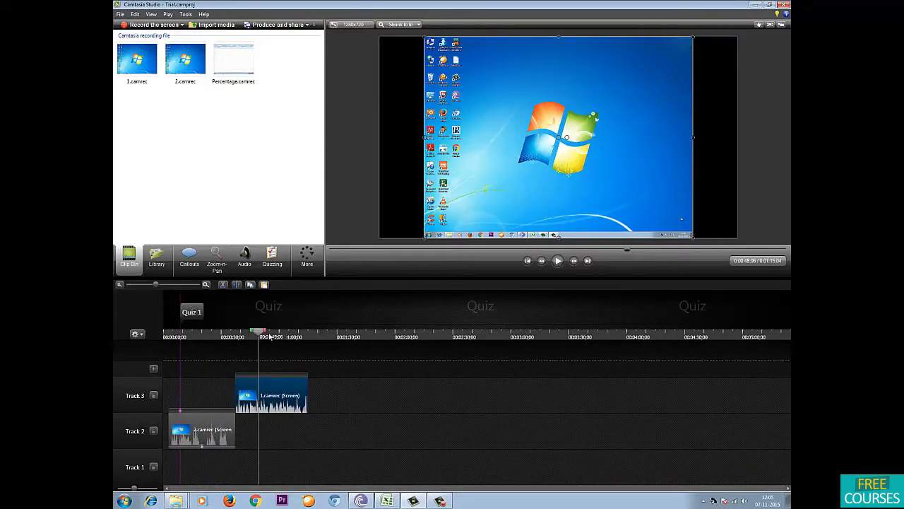
{"action": "scroll", "coordinate": [318, 354], "scroll_direction": "up", "scroll_amount": 3}
{"action": "scroll", "coordinate": [492, 362], "scroll_direction": "up", "scroll_amount": 4}
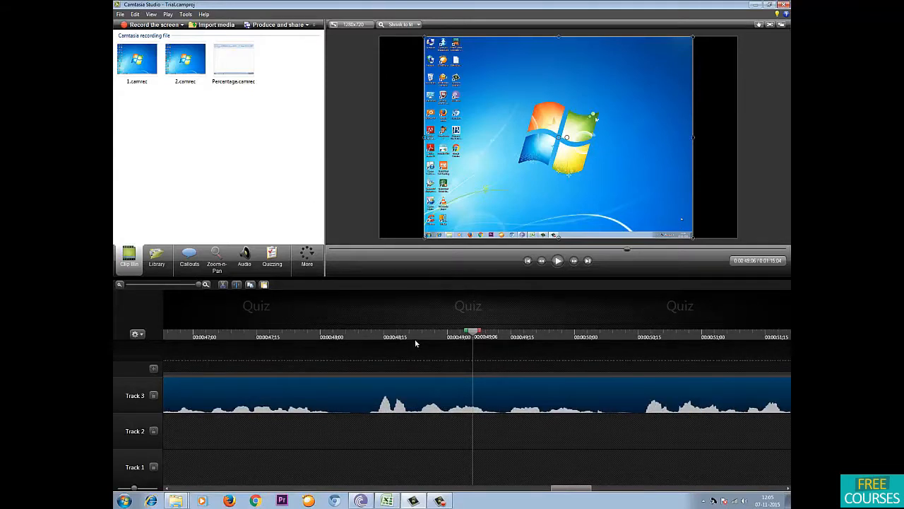
Step: Review the available timeline zoom commands without applying any
{"action": "left_click", "coordinate": [155, 15]}
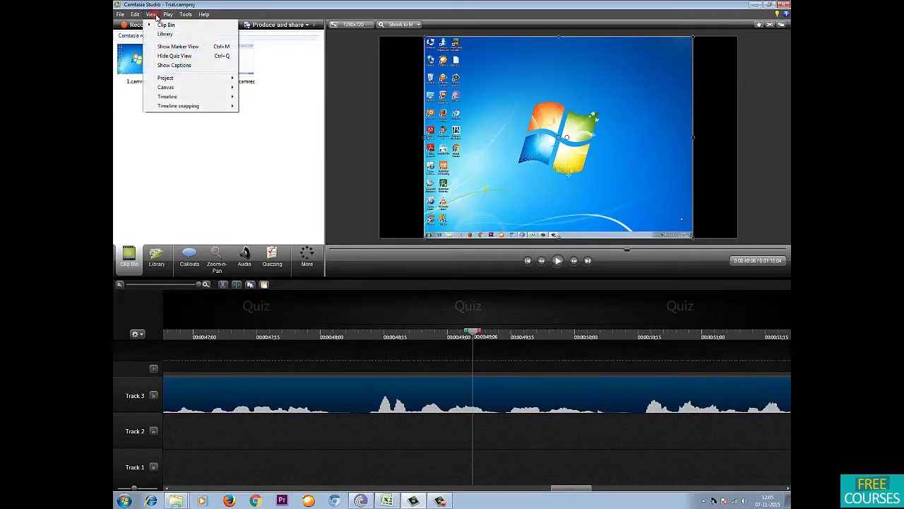
{"action": "mouse_move", "coordinate": [177, 97]}
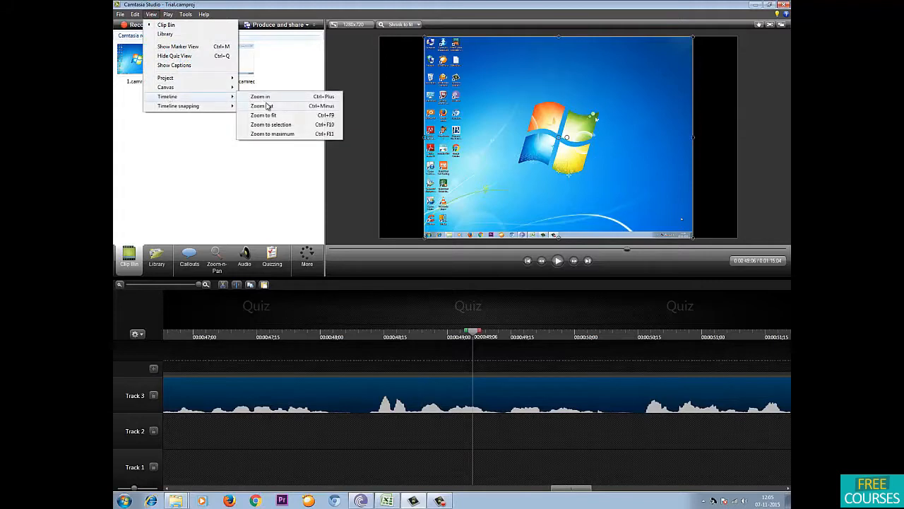
{"action": "left_click", "coordinate": [274, 181]}
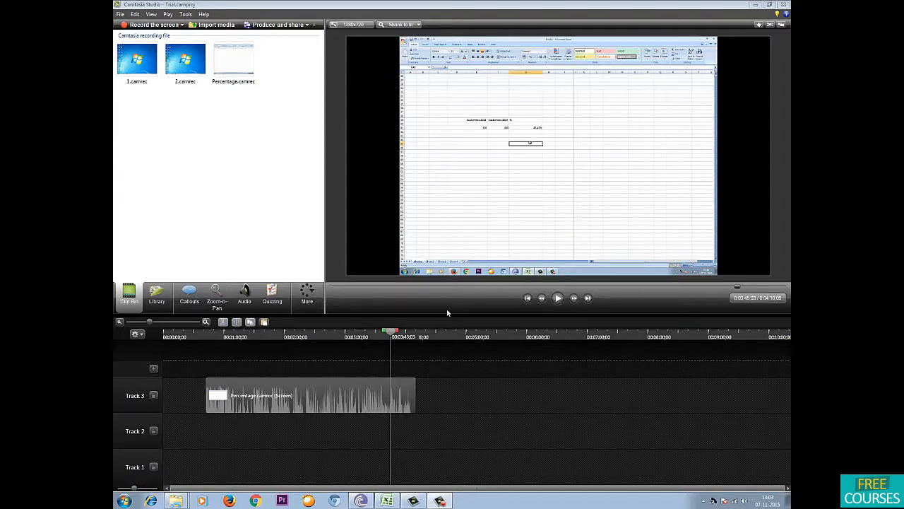
Step: Move the playhead to 0:03:31;20, then launch the screen recorder and bring its window forward on the desktop
{"action": "mouse_move", "coordinate": [391, 332]}
{"action": "left_mouse_down"}
{"action": "mouse_move", "coordinate": [299, 330]}
{"action": "mouse_move", "coordinate": [398, 331]}
{"action": "mouse_move", "coordinate": [378, 333]}
{"action": "mouse_move", "coordinate": [380, 343]}
{"action": "left_mouse_up"}
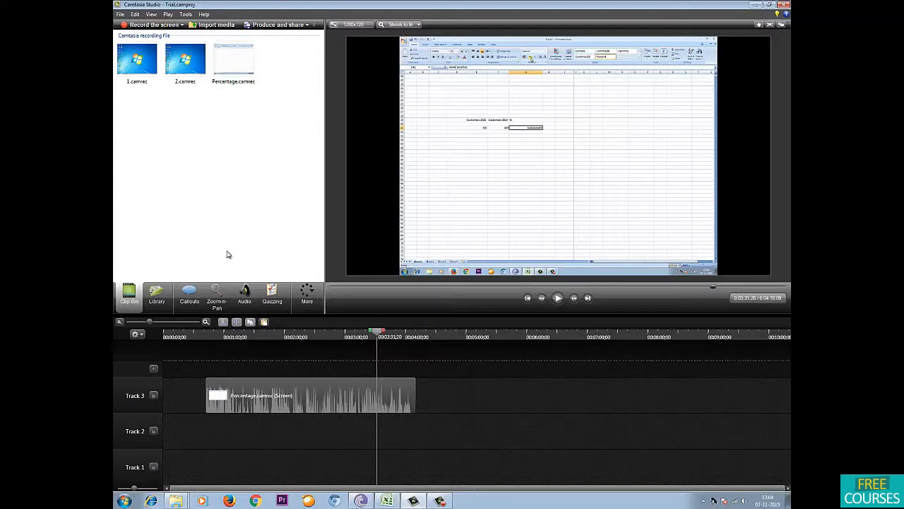
{"action": "left_click", "coordinate": [162, 26]}
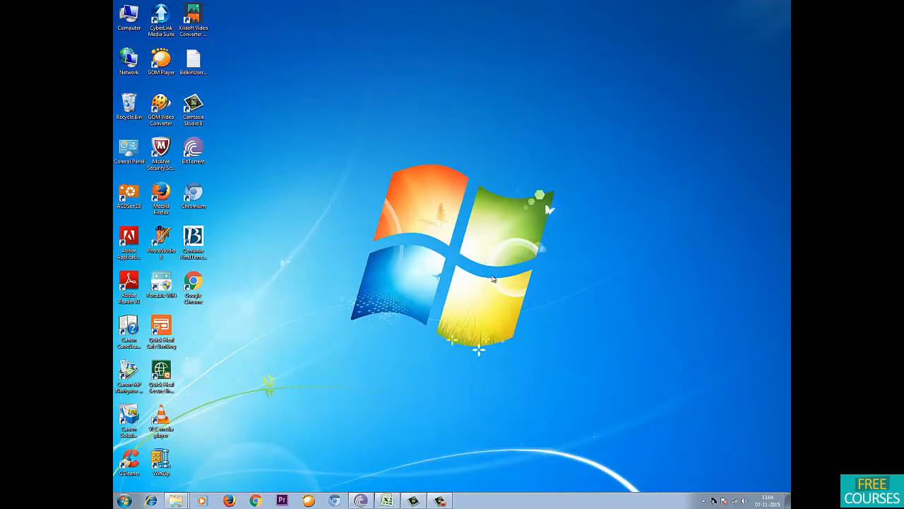
{"action": "left_click", "coordinate": [442, 501]}
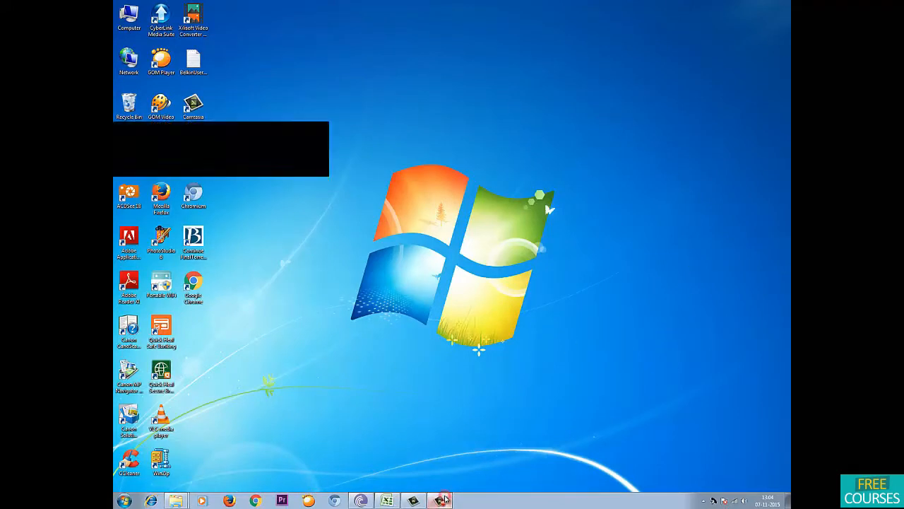
{"action": "left_click_drag", "start_coordinate": [229, 126], "coordinate": [327, 127]}
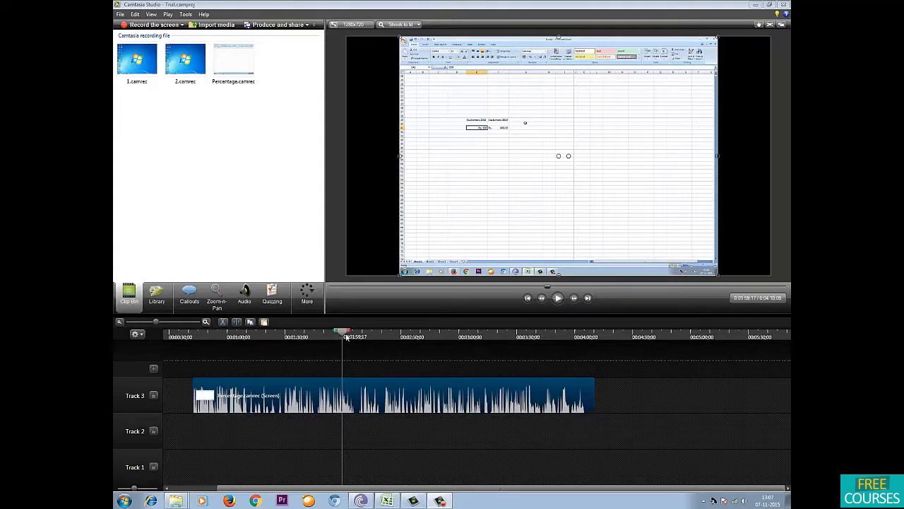
Step: Trim the silent end of the Percentage clip on Track 3 to a duration of 0:03:22;27
{"action": "left_click_drag", "start_coordinate": [345, 331], "coordinate": [586, 387]}
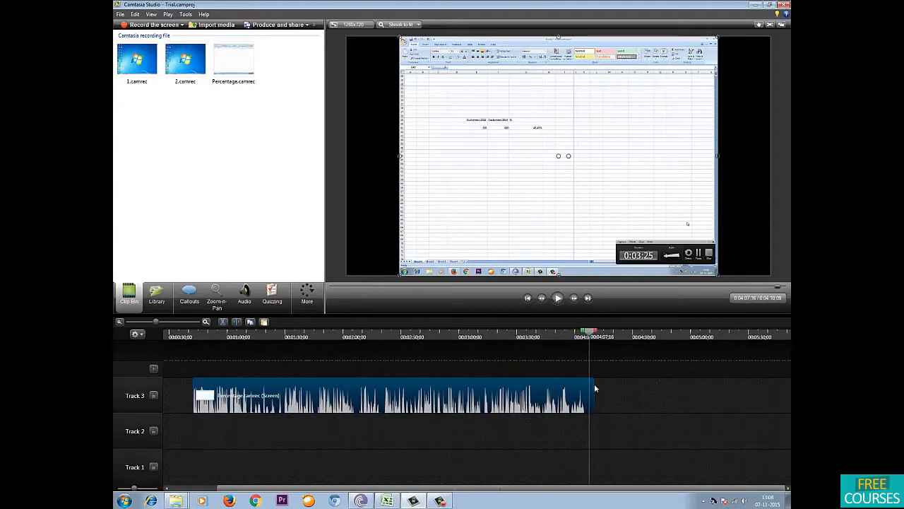
{"action": "scroll", "coordinate": [597, 386], "scroll_direction": "up", "scroll_amount": 4}
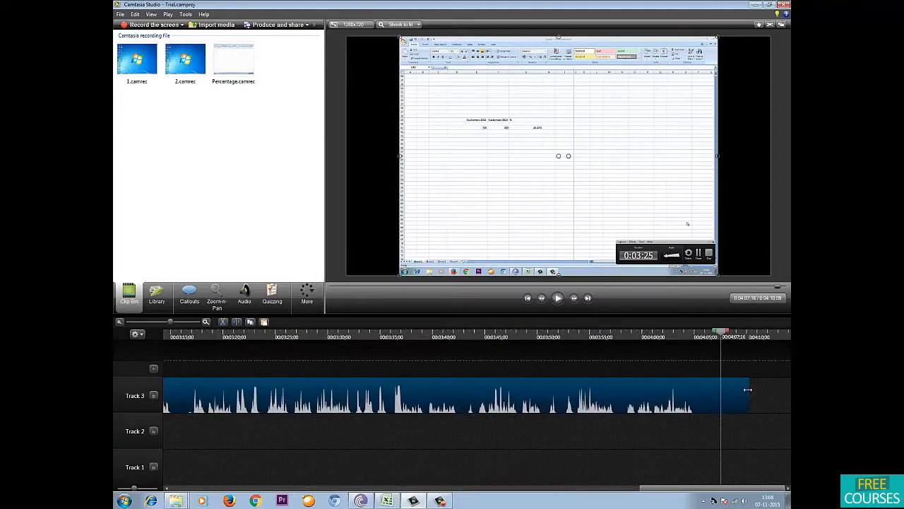
{"action": "left_click_drag", "start_coordinate": [749, 388], "coordinate": [696, 380]}
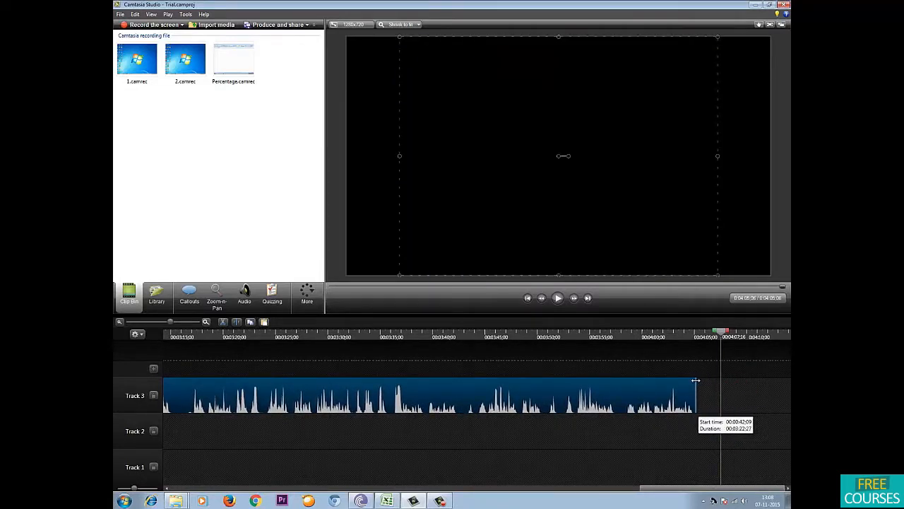
Step: Split the Percentage clip on Track 3 at 0:03:34;22, just before the sound peak in its waveform
{"action": "left_click_drag", "start_coordinate": [720, 332], "coordinate": [382, 376]}
{"action": "scroll", "coordinate": [460, 412], "scroll_direction": "up", "scroll_amount": 3}
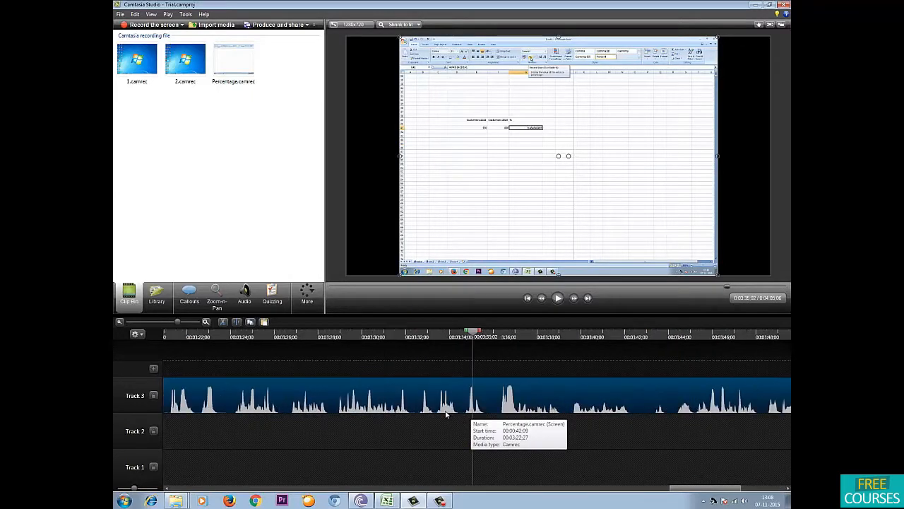
{"action": "scroll", "coordinate": [456, 402], "scroll_direction": "down", "scroll_amount": 5}
{"action": "scroll", "coordinate": [488, 339], "scroll_direction": "up", "scroll_amount": 7}
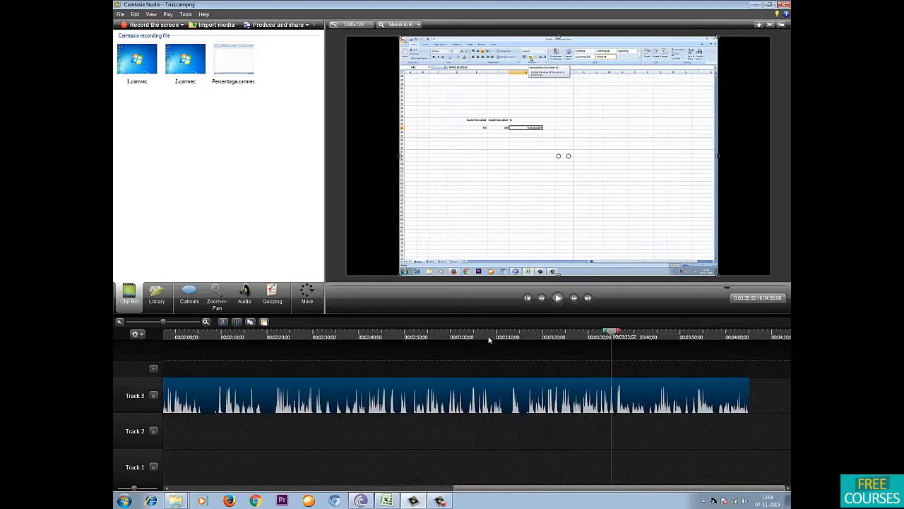
{"action": "scroll", "coordinate": [501, 335], "scroll_direction": "up", "scroll_amount": 3}
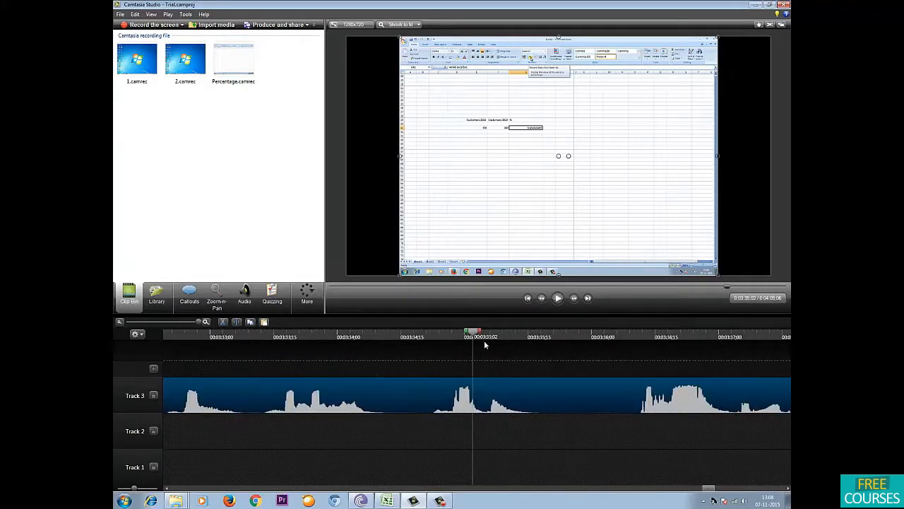
{"action": "left_click_drag", "start_coordinate": [474, 332], "coordinate": [431, 364]}
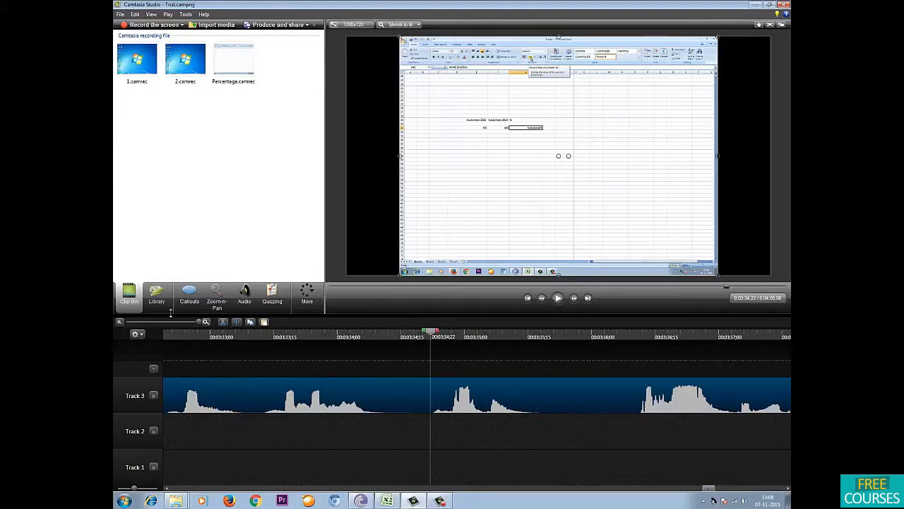
{"action": "left_click", "coordinate": [238, 323]}
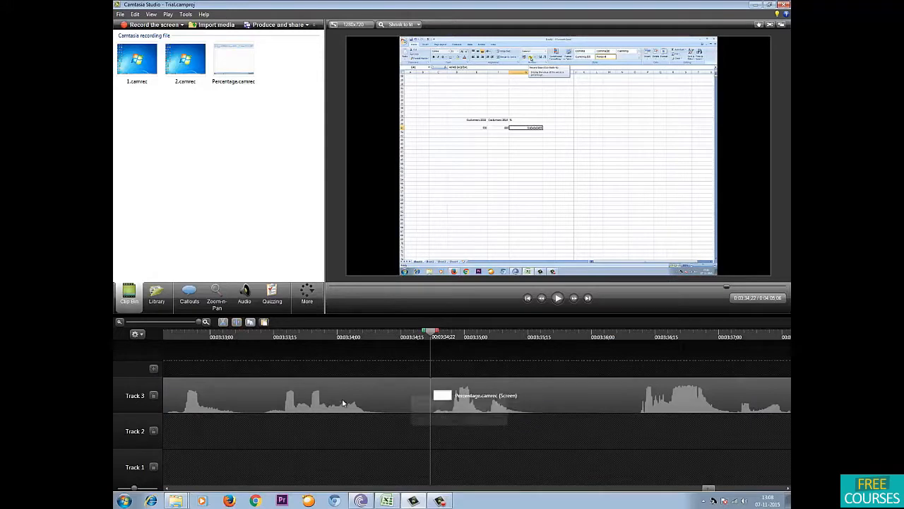
Step: Select each part of the split Percentage clip and move the second part to start at about 0:04:11 on Track 3
{"action": "left_click", "coordinate": [503, 383]}
{"action": "left_click", "coordinate": [393, 389]}
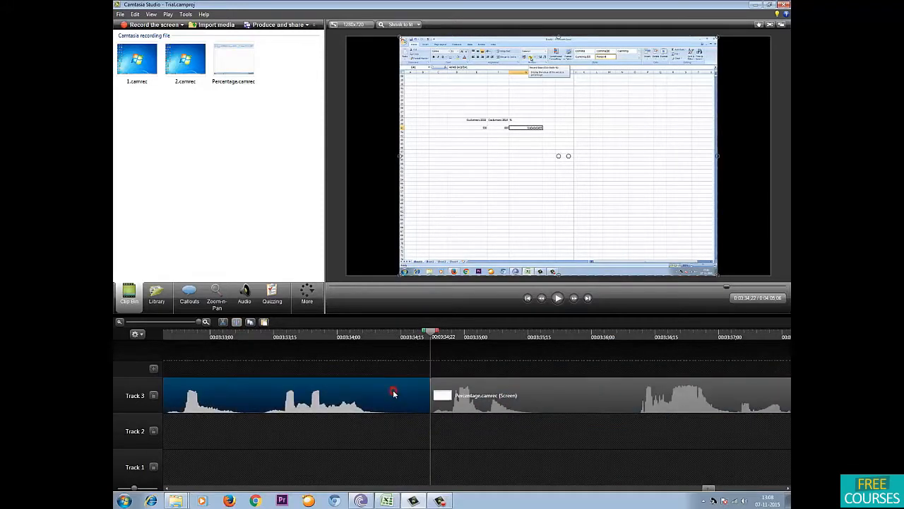
{"action": "left_click", "coordinate": [467, 389]}
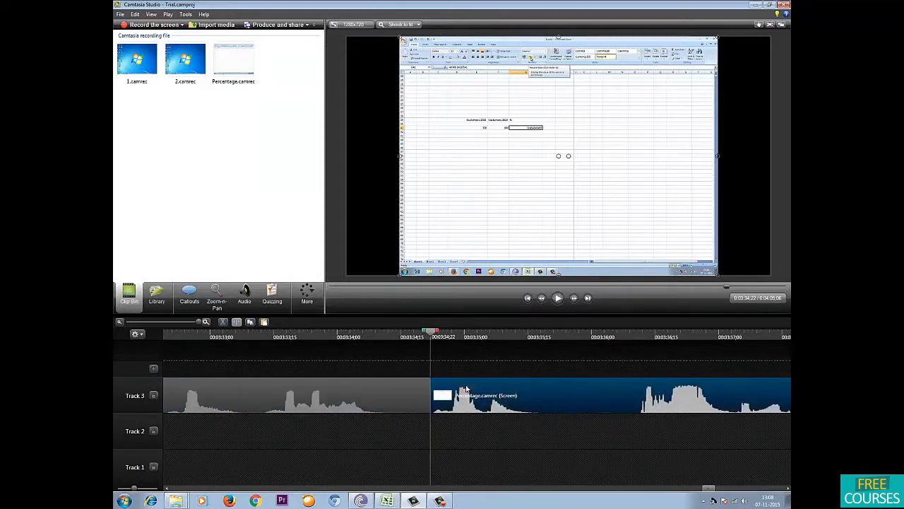
{"action": "scroll", "coordinate": [499, 384], "scroll_direction": "down", "scroll_amount": 1}
{"action": "scroll", "coordinate": [498, 384], "scroll_direction": "down", "scroll_amount": 3}
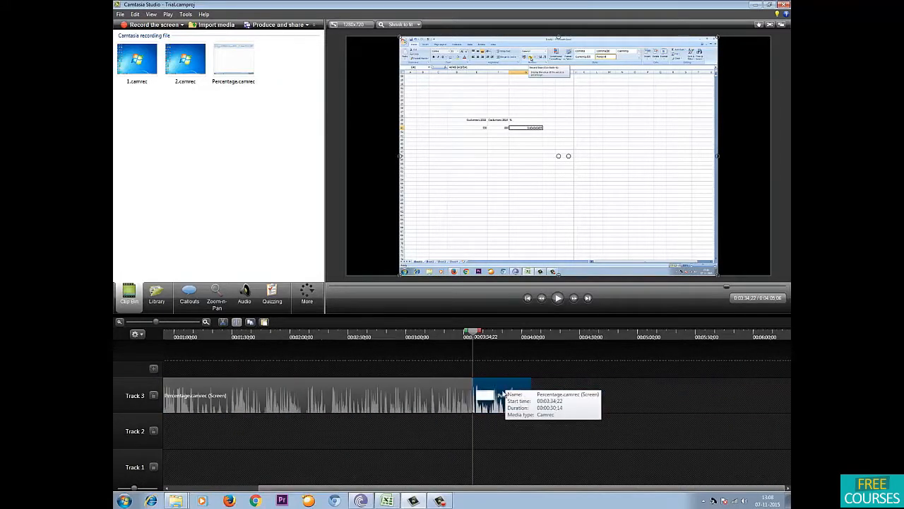
{"action": "left_click_drag", "start_coordinate": [487, 385], "coordinate": [558, 386]}
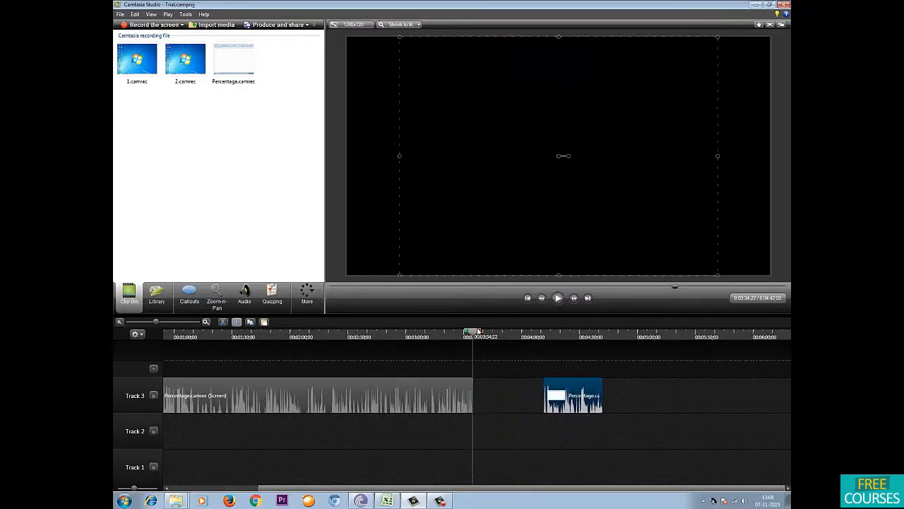
Step: Select the timeline range from 0:01:43;01 to 0:02:07;05 and cut it from the Percentage clip
{"action": "left_click_drag", "start_coordinate": [476, 331], "coordinate": [375, 374]}
{"action": "mouse_move", "coordinate": [373, 340]}
{"action": "left_mouse_down"}
{"action": "mouse_move", "coordinate": [403, 339]}
{"action": "mouse_move", "coordinate": [361, 344]}
{"action": "mouse_move", "coordinate": [368, 332]}
{"action": "left_mouse_up"}
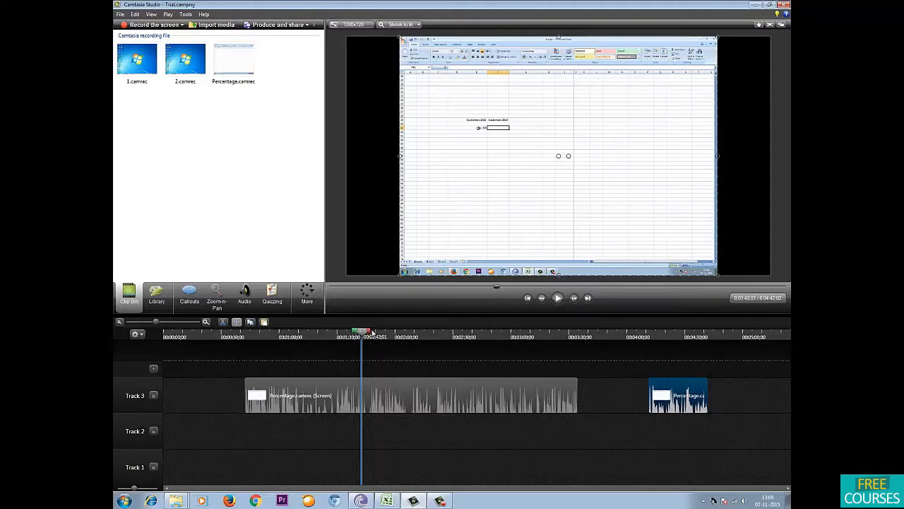
{"action": "left_click_drag", "start_coordinate": [370, 332], "coordinate": [417, 336]}
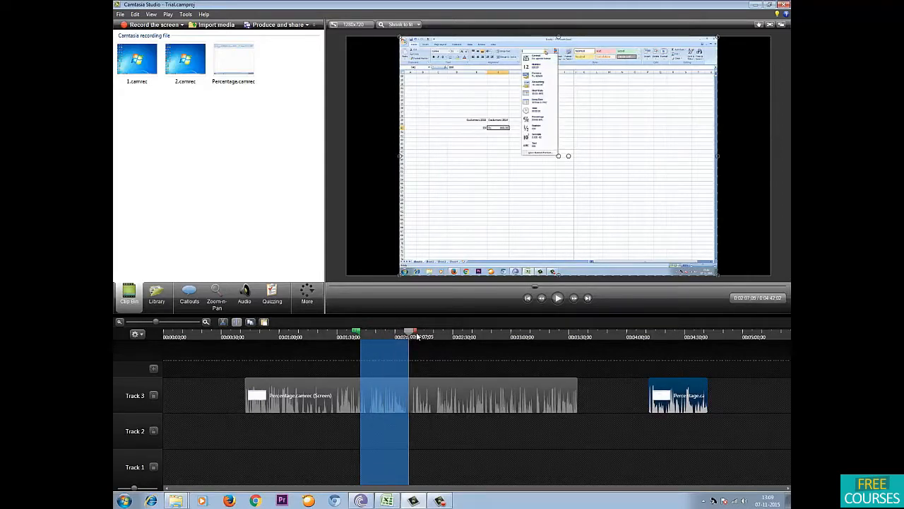
{"action": "scroll", "coordinate": [417, 336], "scroll_direction": "up", "scroll_amount": 2}
{"action": "scroll", "coordinate": [478, 336], "scroll_direction": "down", "scroll_amount": 1}
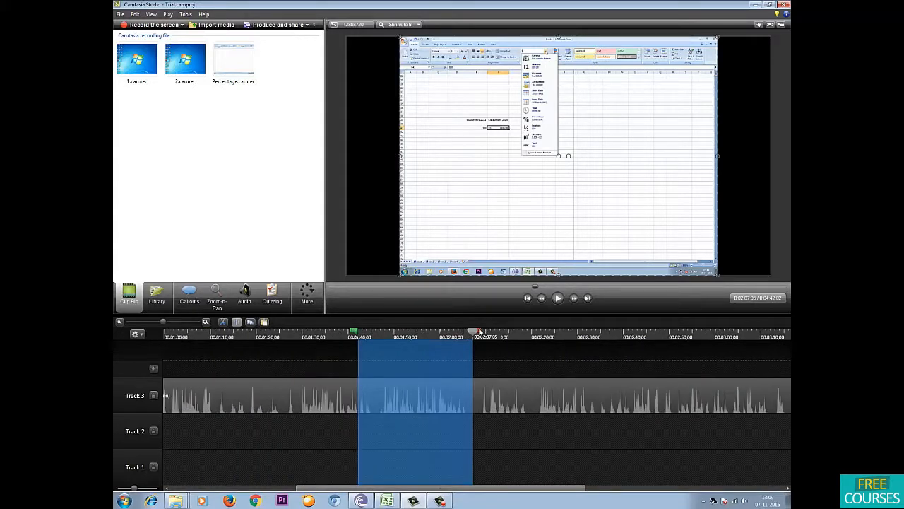
{"action": "left_click", "coordinate": [223, 322]}
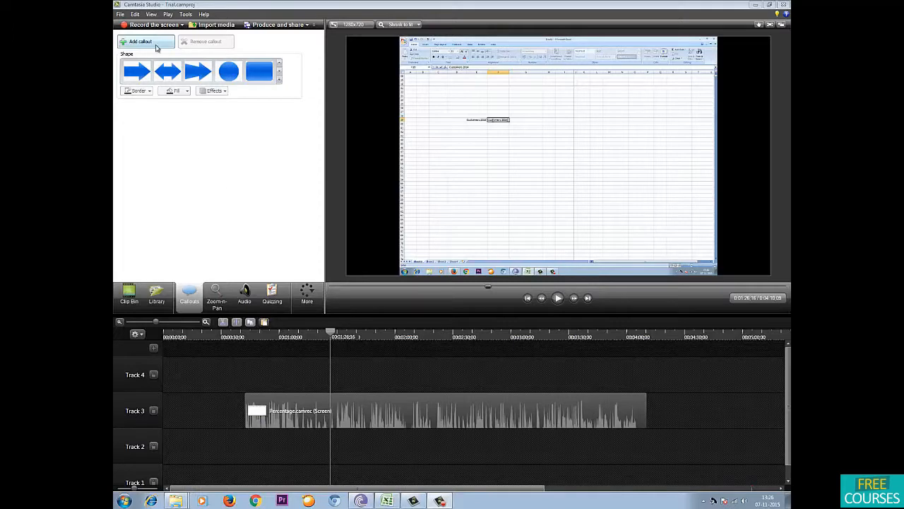
Step: Add a wide arrow callout on Track 4 at about 0:01:26 and move the playhead past its fade-in to 0:01:26;29
{"action": "left_click", "coordinate": [199, 73]}
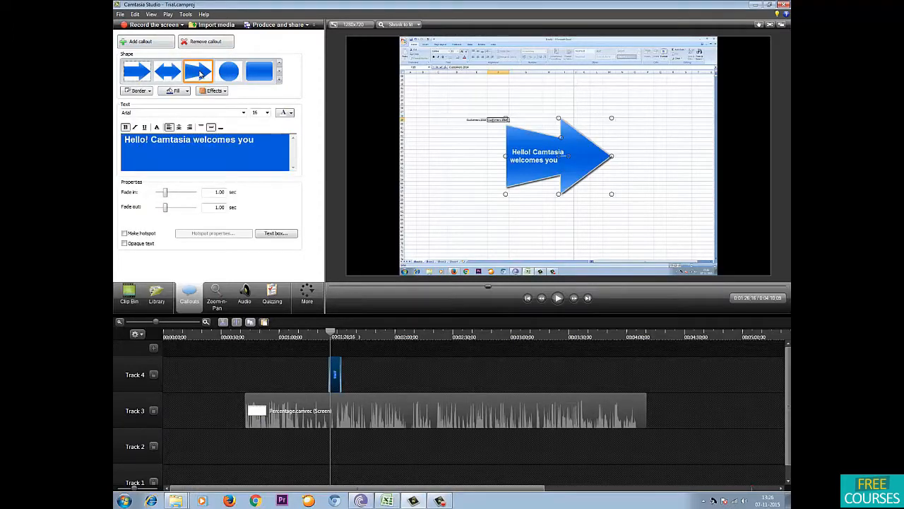
{"action": "left_click", "coordinate": [329, 337]}
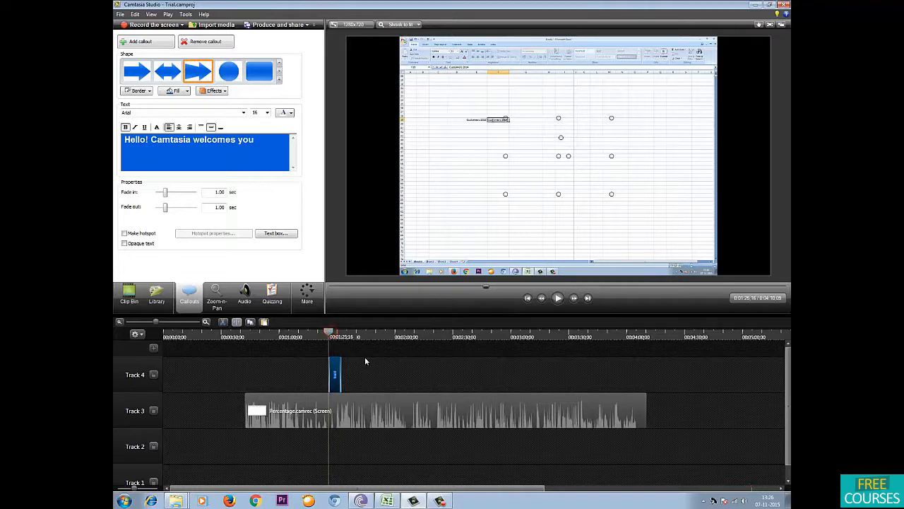
{"action": "scroll", "coordinate": [368, 358], "scroll_direction": "up", "scroll_amount": 8}
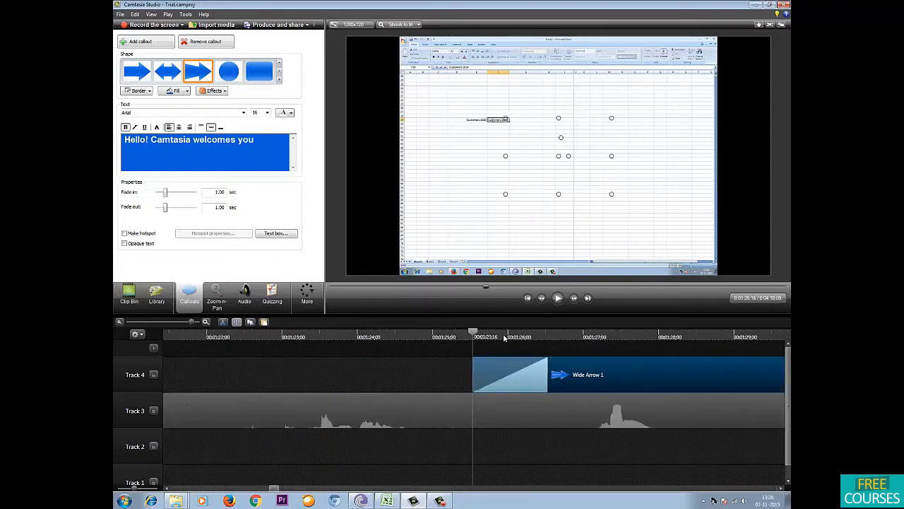
{"action": "left_click_drag", "start_coordinate": [473, 331], "coordinate": [583, 361]}
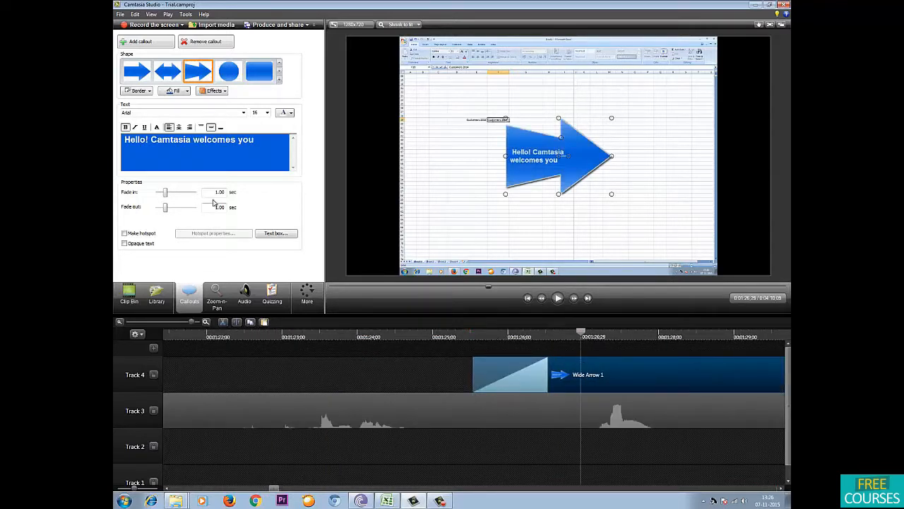
Step: Replace the wide arrow callout's text with "Hi....This is a demo Video"
{"action": "key", "text": "BackSpace"}
{"action": "key", "text": "BackSpace"}
{"action": "key", "text": "BackSpace"}
{"action": "key", "text": "BackSpace"}
{"action": "key", "text": "BackSpace"}
{"action": "key", "text": "BackSpace"}
{"action": "key", "text": "BackSpace"}
{"action": "key", "text": "BackSpace"}
{"action": "key", "text": "BackSpace"}
{"action": "key", "text": "BackSpace"}
{"action": "key", "text": "BackSpace"}
{"action": "key", "text": "BackSpace"}
{"action": "key", "text": "BackSpace"}
{"action": "key", "text": "BackSpace"}
{"action": "key", "text": "BackSpace"}
{"action": "key", "text": "BackSpace"}
{"action": "key", "text": "BackSpace"}
{"action": "key", "text": "BackSpace"}
{"action": "key", "text": "BackSpace"}
{"action": "key", "text": "BackSpace"}
{"action": "type", "text": "Hi....THis is"}
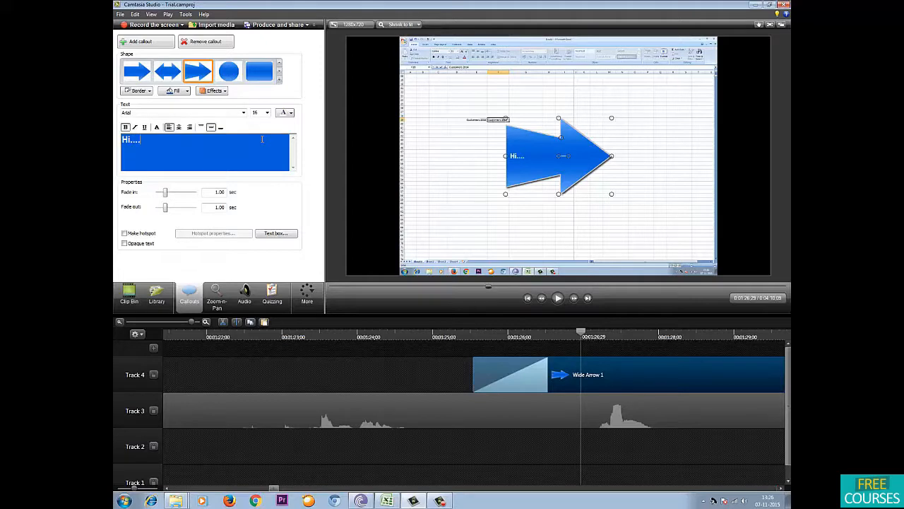
{"action": "key", "text": "BackSpace"}
{"action": "key", "text": "BackSpace"}
{"action": "key", "text": "BackSpace"}
{"action": "key", "text": "BackSpace"}
{"action": "key", "text": "BackSpace"}
{"action": "key", "text": "BackSpace"}
{"action": "type", "text": "his is a demo "}
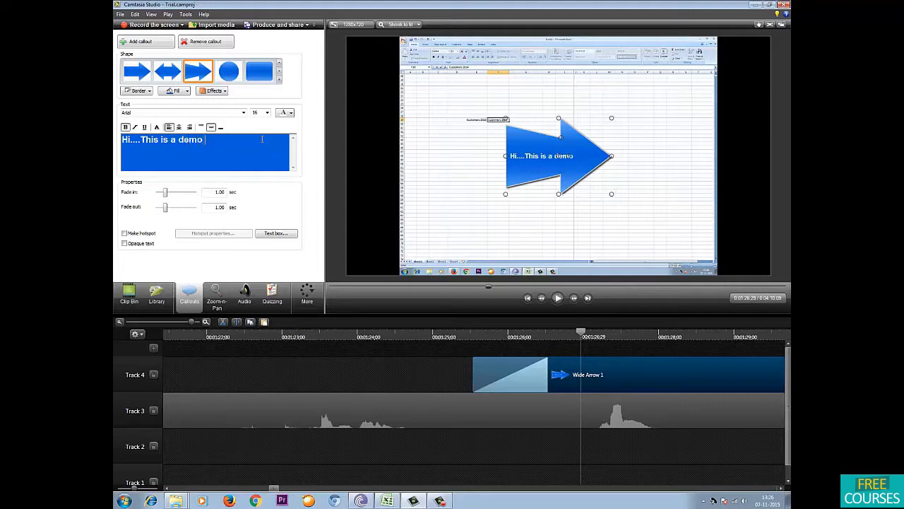
{"action": "type", "text": "Video"}
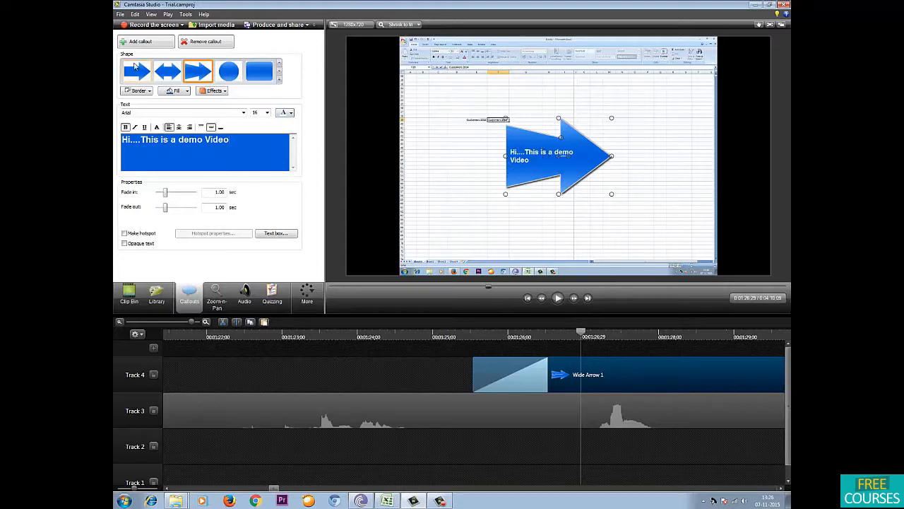
Step: Fill the wide arrow callout with bright red and turn off its shadow effect
{"action": "left_click", "coordinate": [177, 91]}
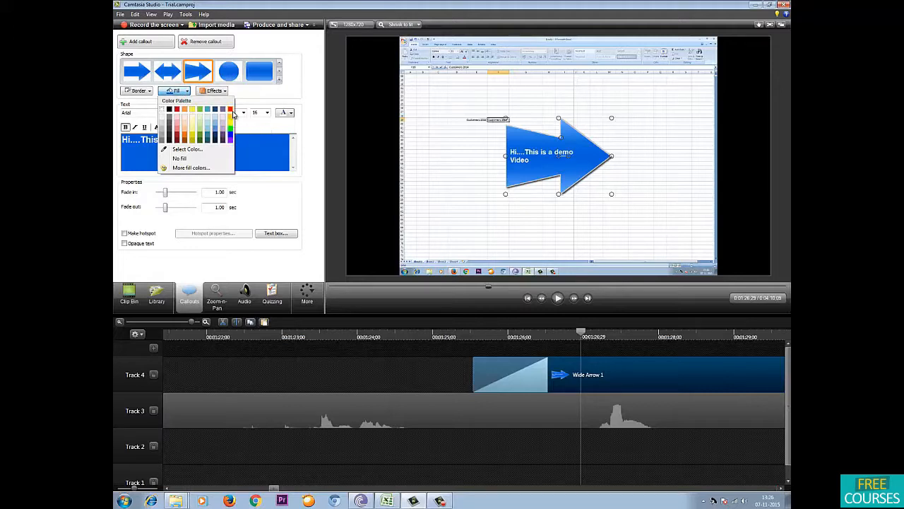
{"action": "left_click", "coordinate": [230, 110]}
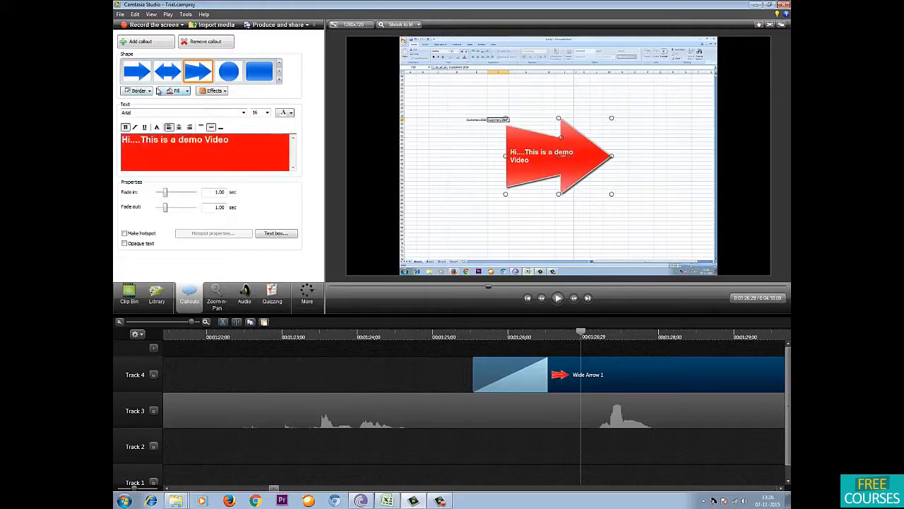
{"action": "left_click", "coordinate": [212, 90]}
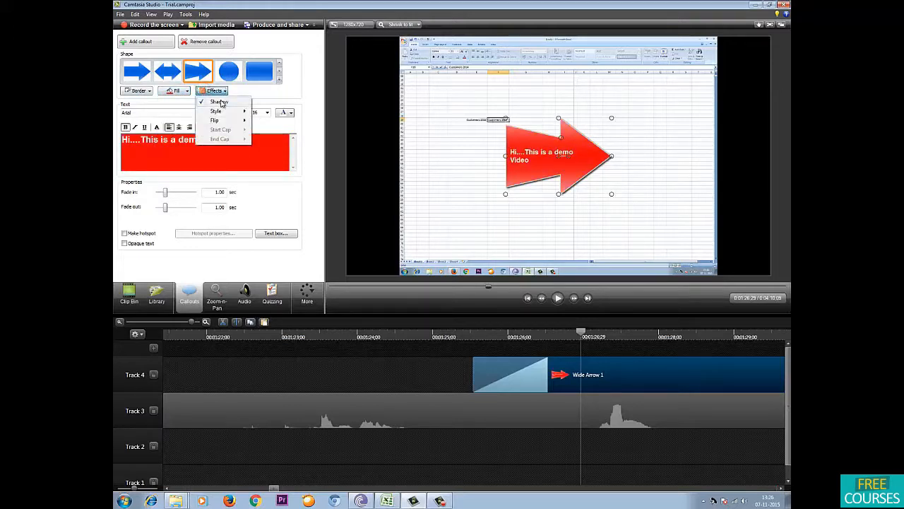
{"action": "left_click", "coordinate": [219, 102]}
Step: Try several style effects on the red arrow callout and keep the fourth, bevelled style
{"action": "left_click", "coordinate": [215, 89]}
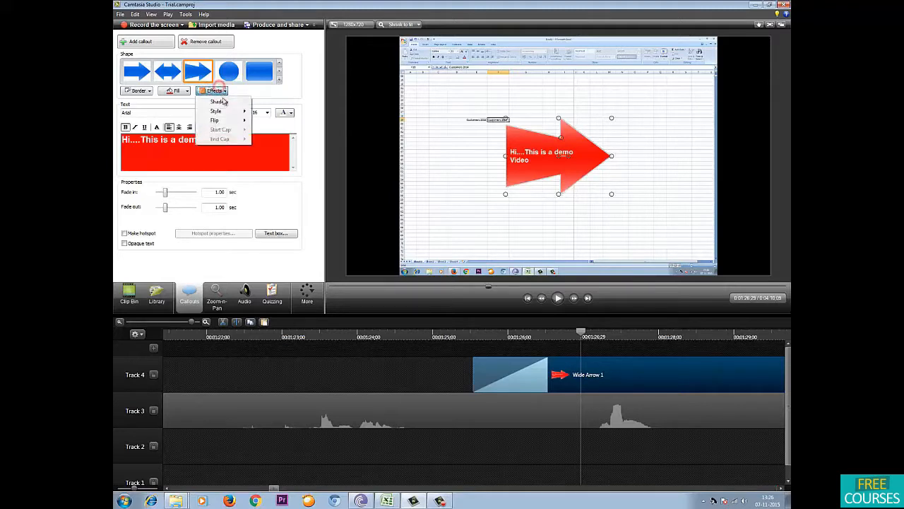
{"action": "mouse_move", "coordinate": [225, 115]}
{"action": "left_click", "coordinate": [276, 124]}
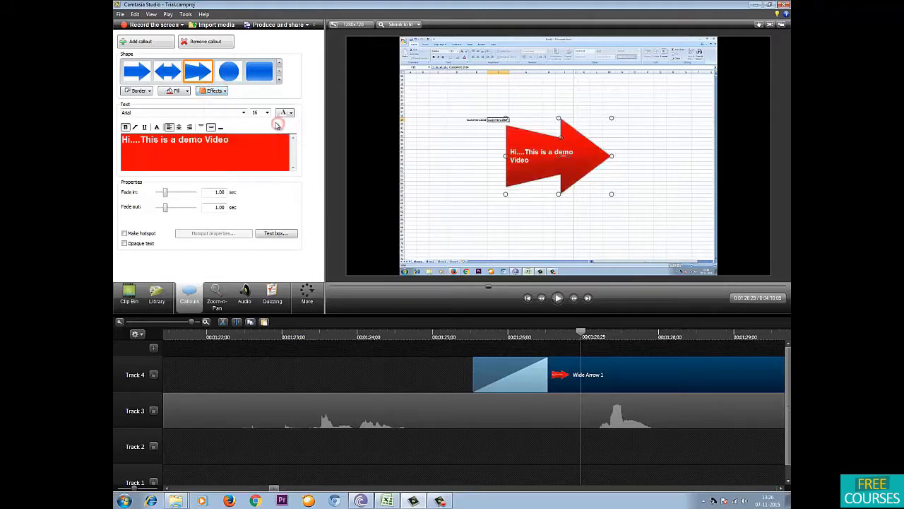
{"action": "left_click", "coordinate": [220, 90]}
{"action": "mouse_move", "coordinate": [235, 113]}
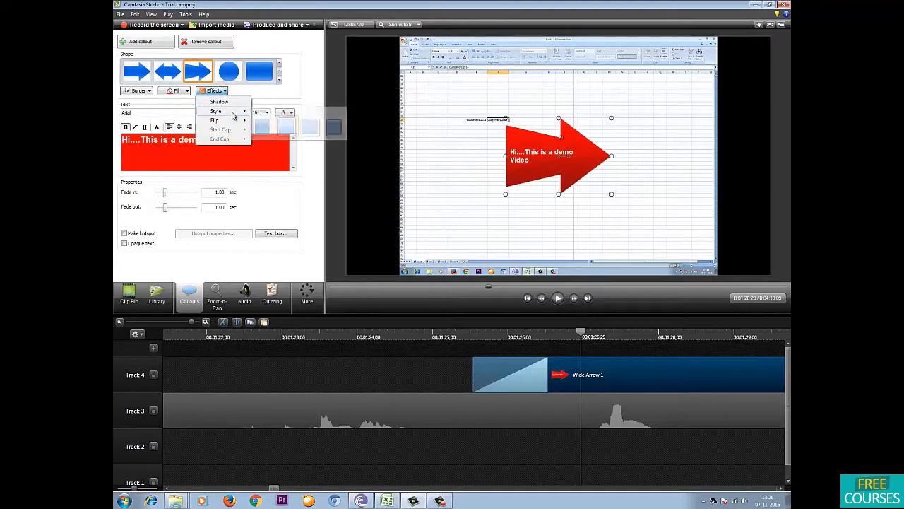
{"action": "left_click", "coordinate": [309, 126]}
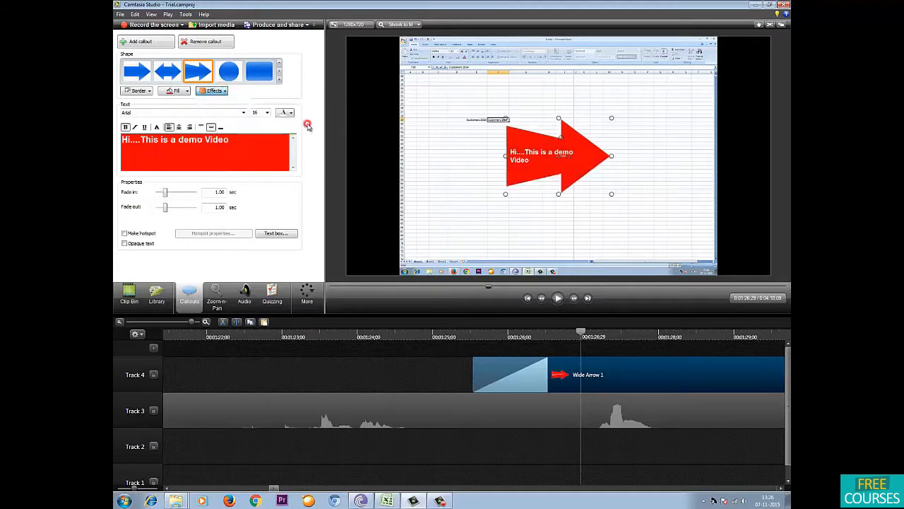
{"action": "left_click", "coordinate": [225, 91]}
{"action": "mouse_move", "coordinate": [233, 113]}
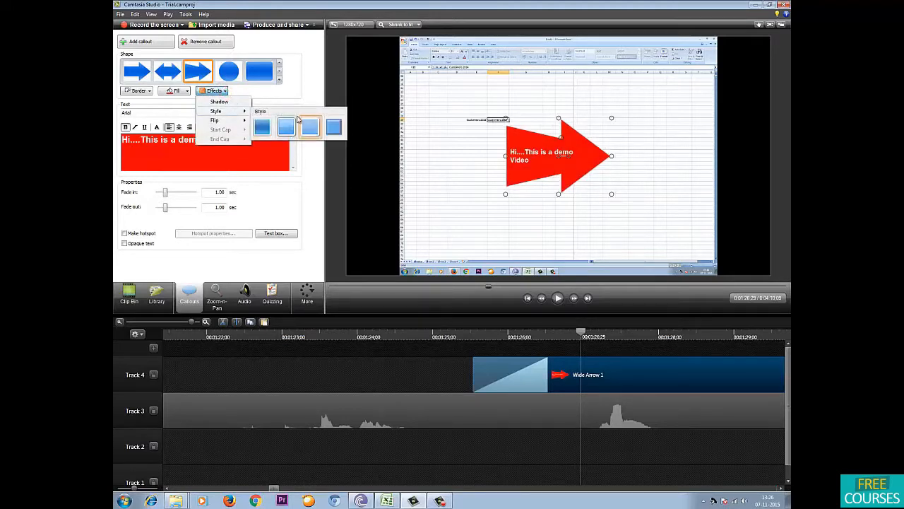
{"action": "left_click", "coordinate": [334, 127]}
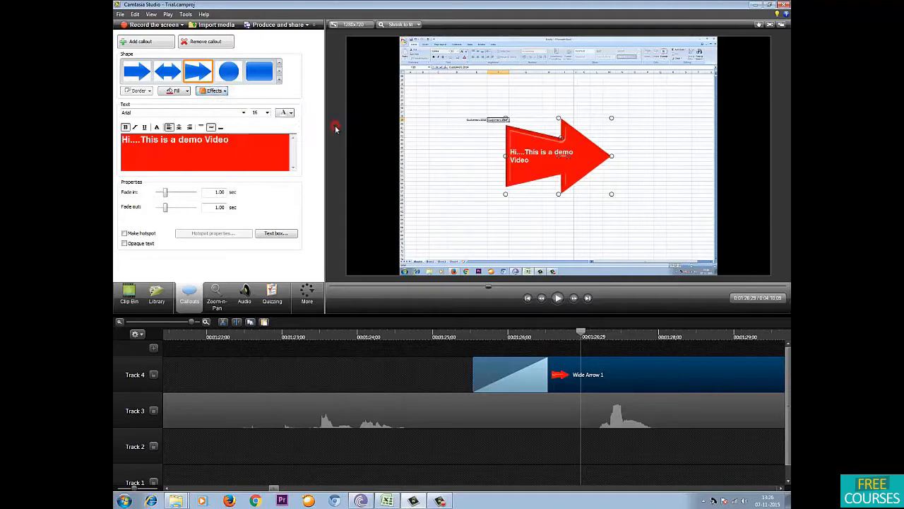
Step: Flip the arrow callout horizontally
{"action": "left_click", "coordinate": [216, 92]}
{"action": "mouse_move", "coordinate": [219, 121]}
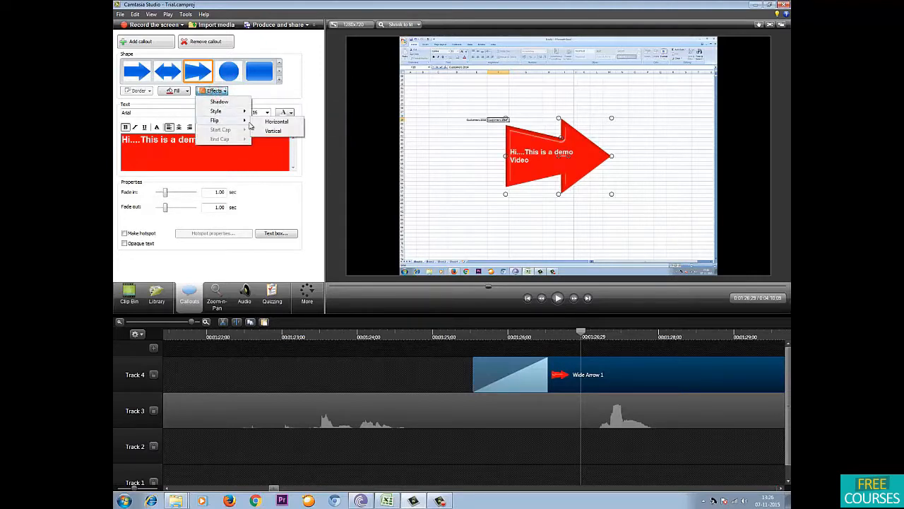
{"action": "left_click", "coordinate": [272, 125]}
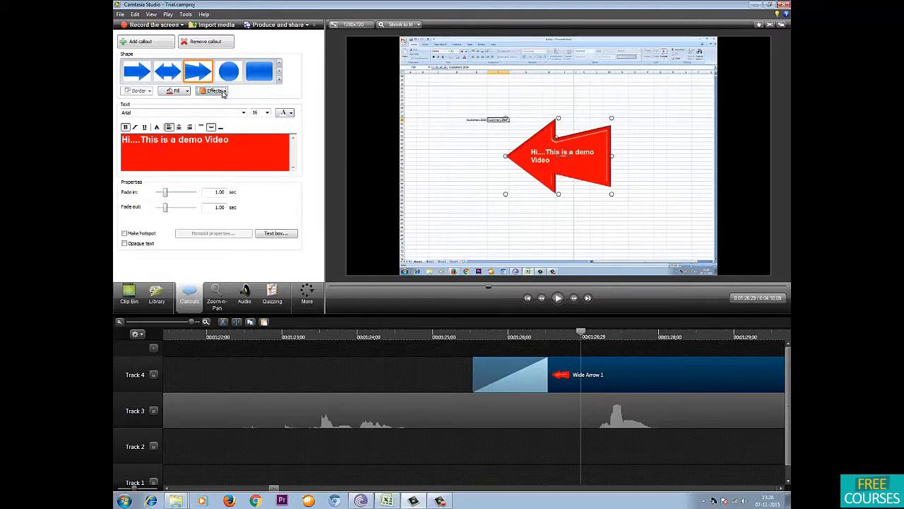
{"action": "left_click", "coordinate": [242, 143]}
Step: Try centre and right alignment on the callout text and restore its left alignment
{"action": "left_click", "coordinate": [179, 127]}
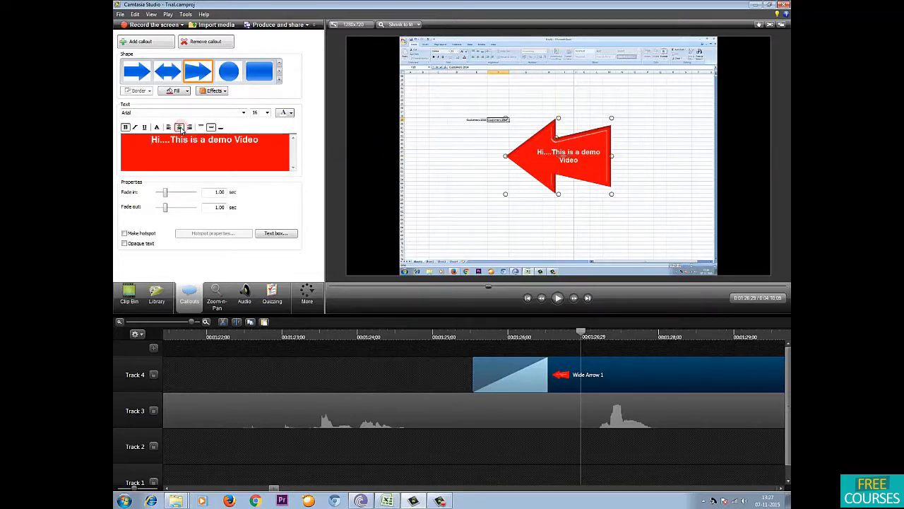
{"action": "left_click", "coordinate": [189, 128]}
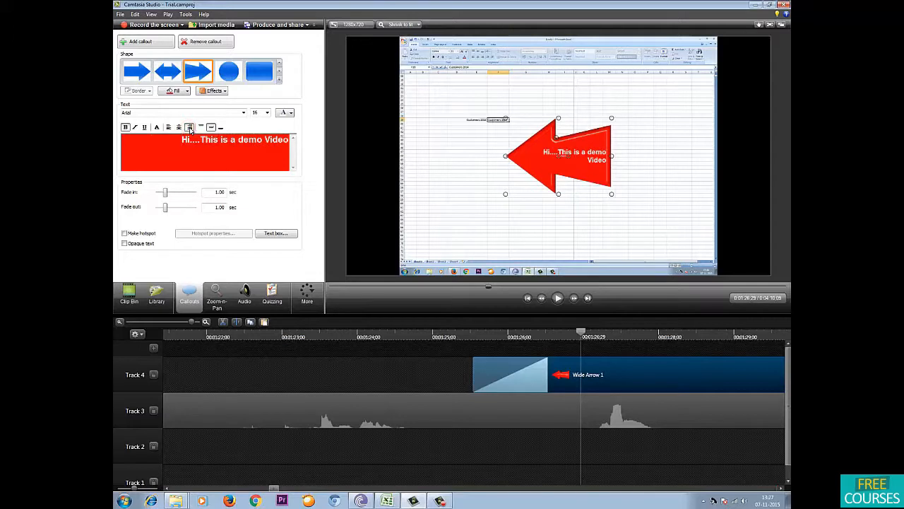
{"action": "left_click", "coordinate": [168, 128]}
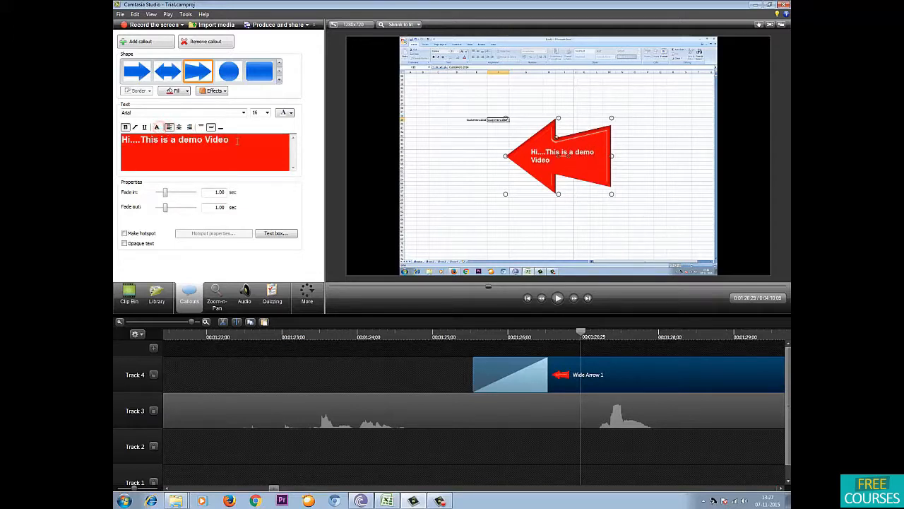
Step: Try text shadow, underline and italic on the whole callout text and turn all three off again
{"action": "left_click_drag", "start_coordinate": [208, 139], "coordinate": [117, 139]}
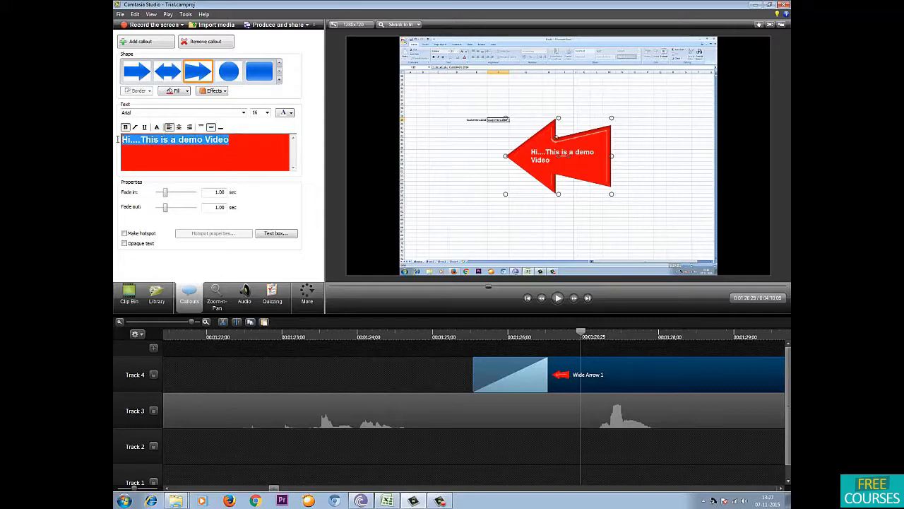
{"action": "left_click", "coordinate": [158, 128]}
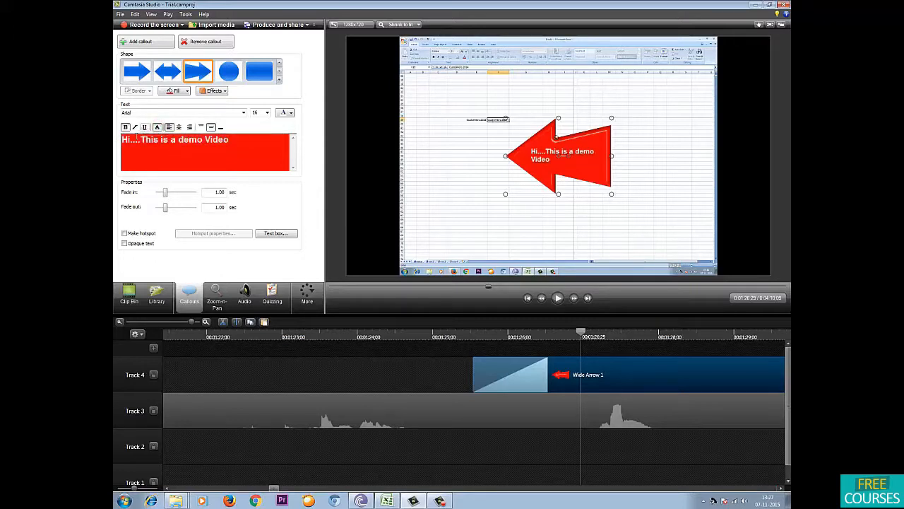
{"action": "left_click_drag", "start_coordinate": [120, 140], "coordinate": [230, 140]}
{"action": "left_click", "coordinate": [144, 128]}
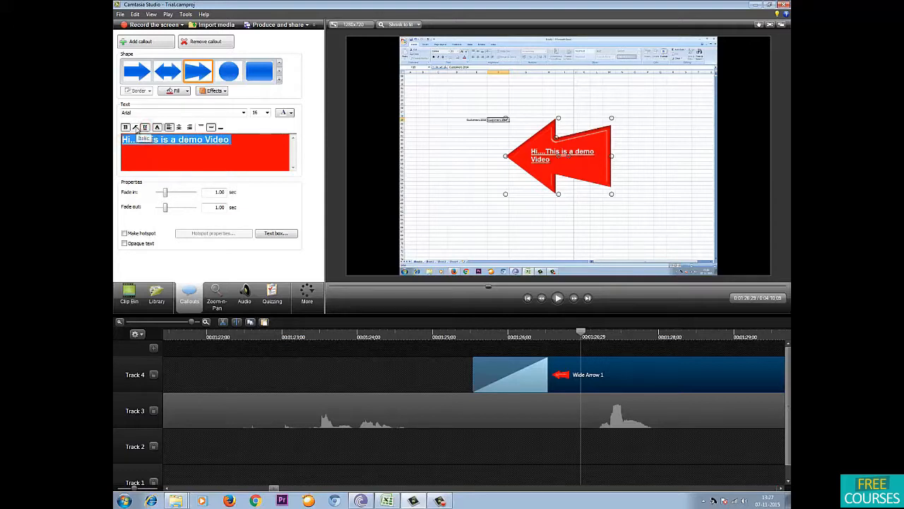
{"action": "left_click", "coordinate": [134, 127]}
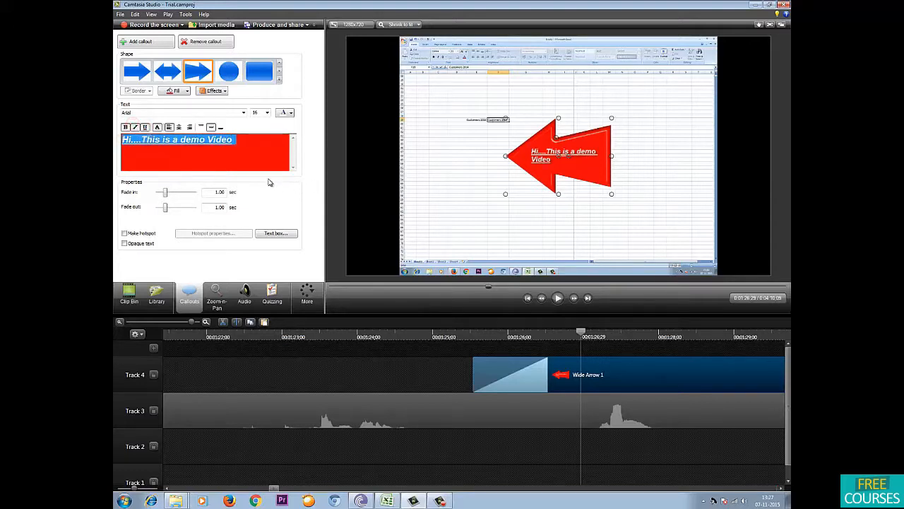
{"action": "left_click", "coordinate": [135, 127]}
{"action": "left_click", "coordinate": [145, 127]}
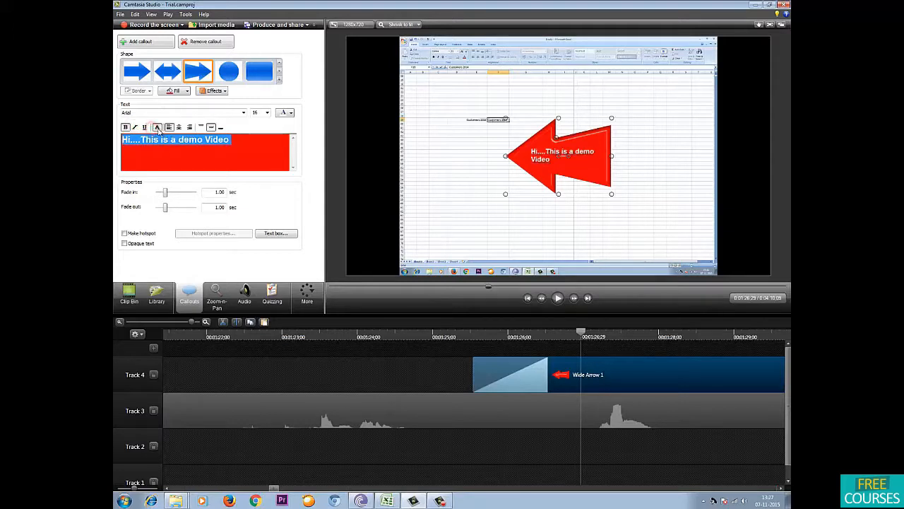
{"action": "left_click", "coordinate": [157, 127]}
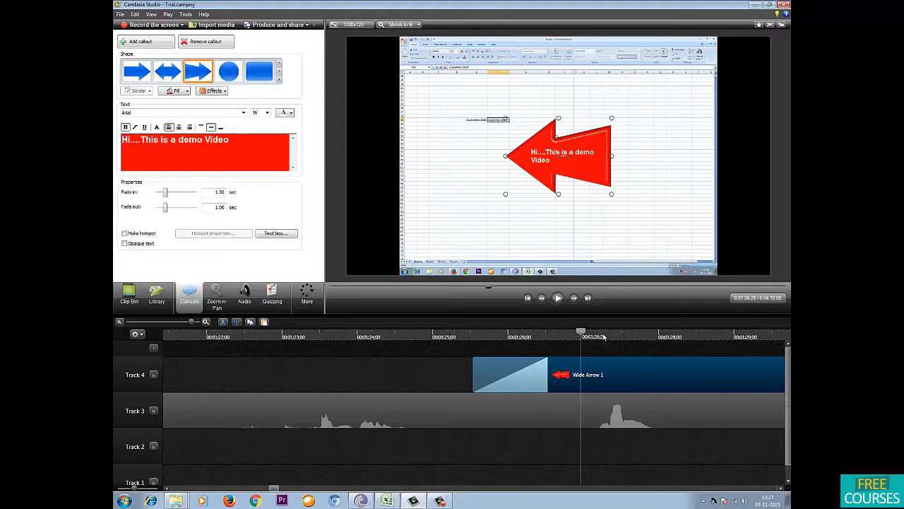
Step: Set the callout's fade-in to 1.47 seconds and preview it at 0:01:25;16 and 0:01:27;08
{"action": "left_click_drag", "start_coordinate": [580, 331], "coordinate": [477, 326]}
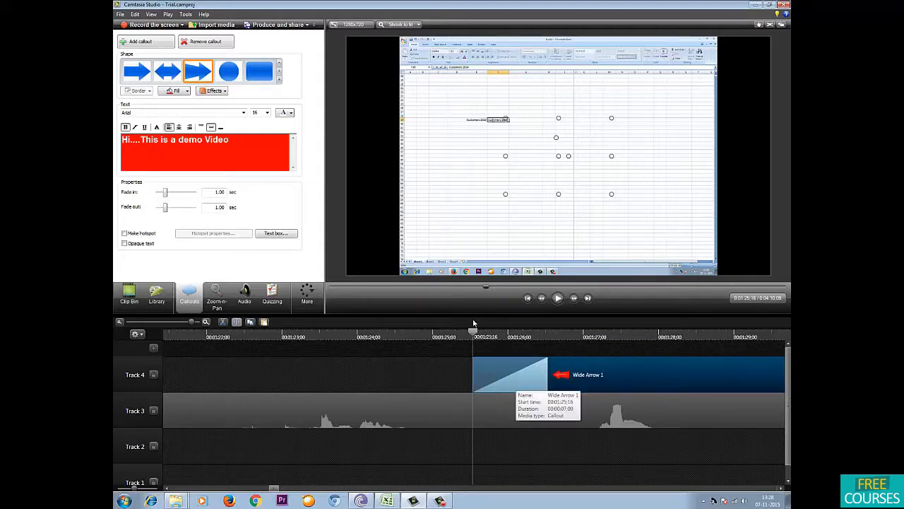
{"action": "mouse_move", "coordinate": [165, 194]}
{"action": "left_mouse_down"}
{"action": "mouse_move", "coordinate": [208, 196]}
{"action": "mouse_move", "coordinate": [168, 197]}
{"action": "left_mouse_up"}
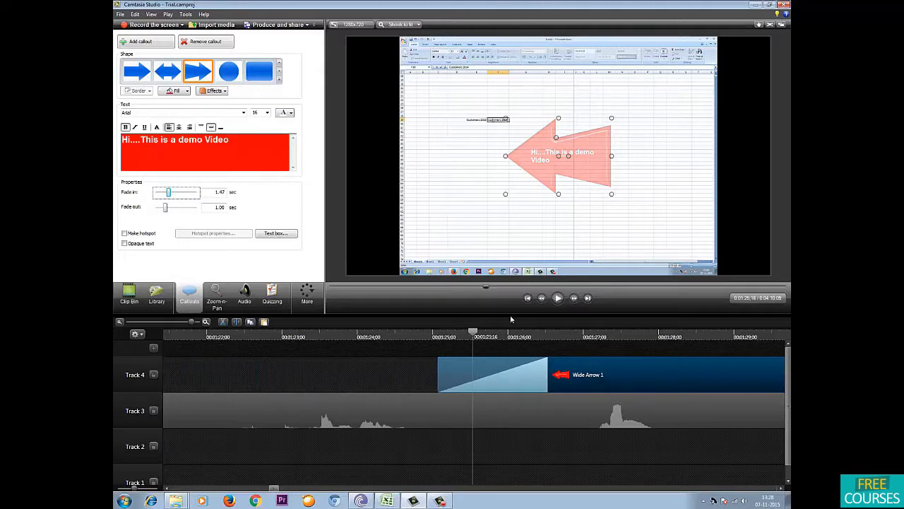
{"action": "left_click", "coordinate": [606, 332]}
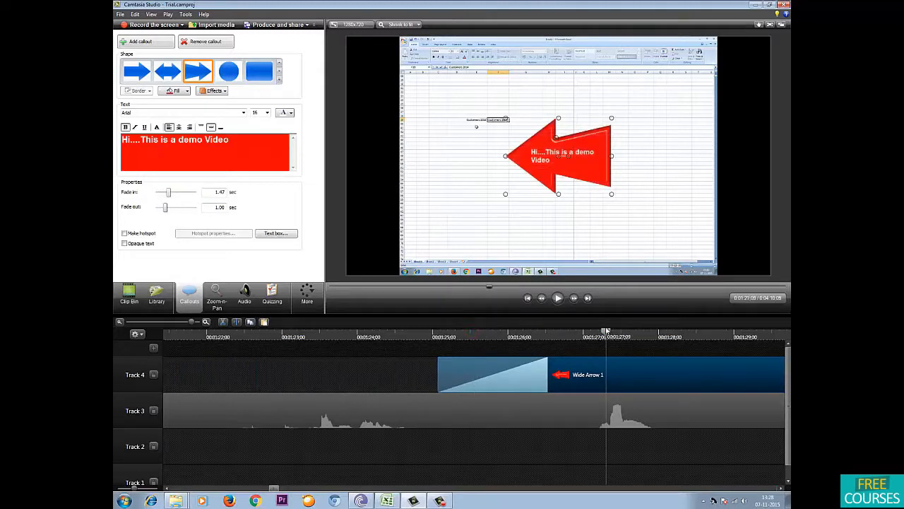
Step: Set both the fade-out and the fade-in of the arrow callout to 5.00 seconds
{"action": "scroll", "coordinate": [606, 332], "scroll_direction": "down", "scroll_amount": 2}
{"action": "left_click", "coordinate": [650, 336]}
{"action": "scroll", "coordinate": [688, 363], "scroll_direction": "up", "scroll_amount": 2}
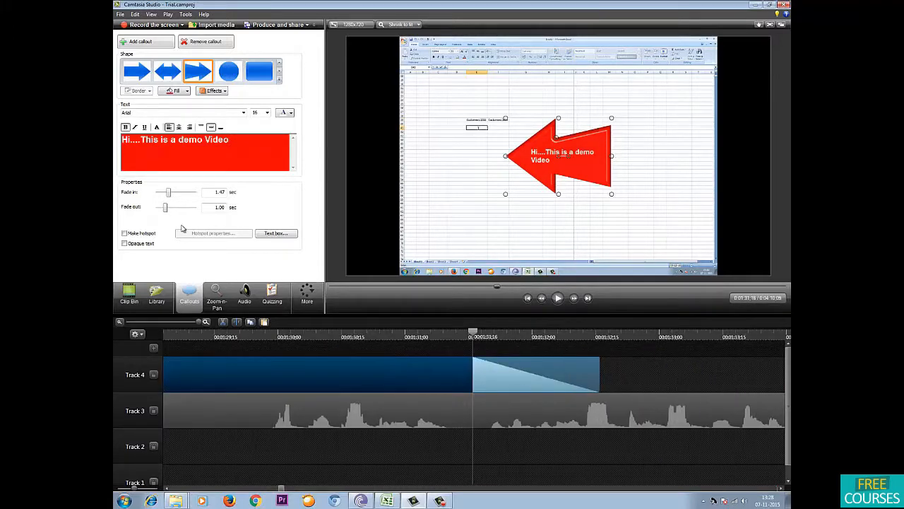
{"action": "left_click_drag", "start_coordinate": [166, 212], "coordinate": [156, 194]}
{"action": "left_click_drag", "start_coordinate": [471, 333], "coordinate": [316, 333]}
{"action": "scroll", "coordinate": [312, 352], "scroll_direction": "down", "scroll_amount": 3}
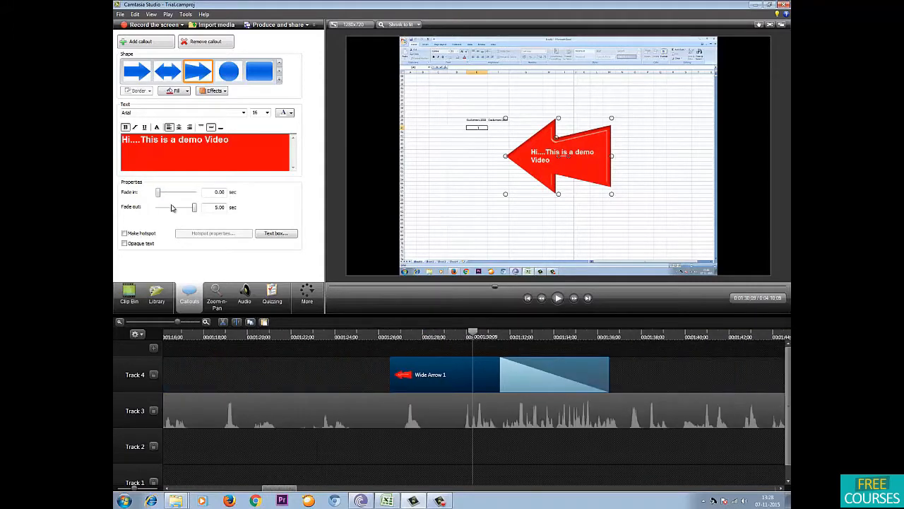
{"action": "left_click_drag", "start_coordinate": [161, 194], "coordinate": [195, 193]}
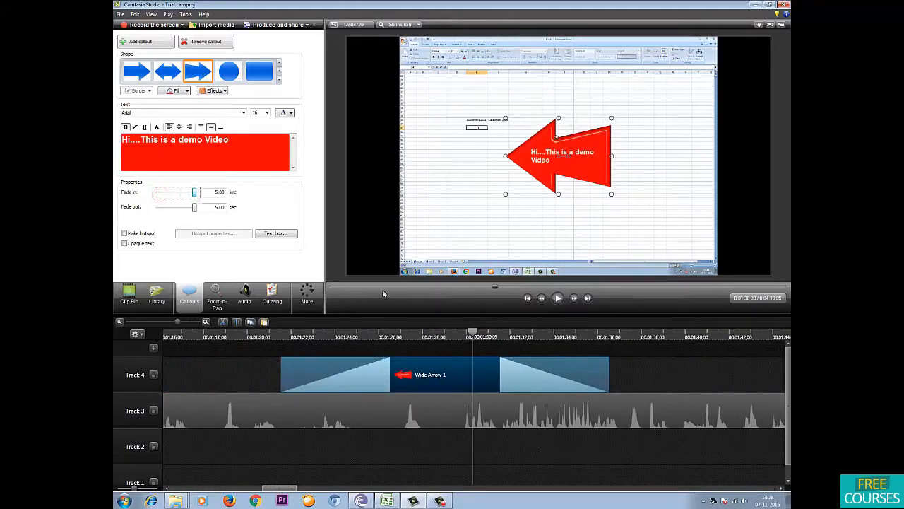
Step: Play the timeline from just before the arrow callout to 0:01:36;22 to review its fade-in and fade-out
{"action": "left_click", "coordinate": [473, 328]}
{"action": "left_click_drag", "start_coordinate": [468, 332], "coordinate": [273, 335]}
{"action": "key", "text": "space"}
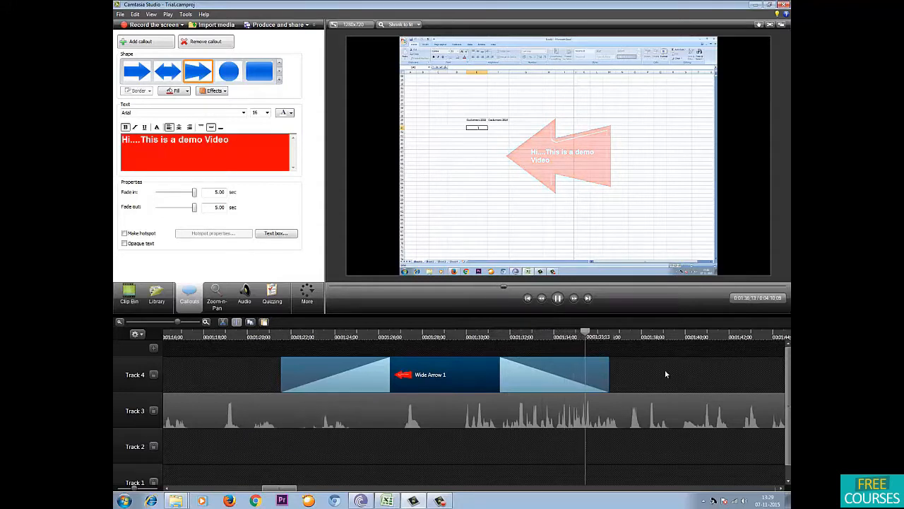
{"action": "key", "text": "space"}
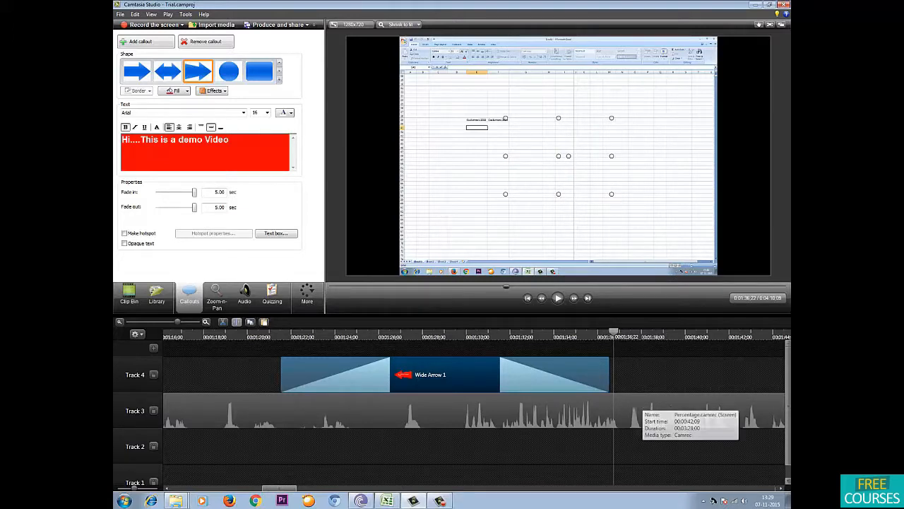
Step: Open the audio editing tools for the Percentage clip on Track 3
{"action": "scroll", "coordinate": [789, 380], "scroll_direction": "down", "scroll_amount": 1}
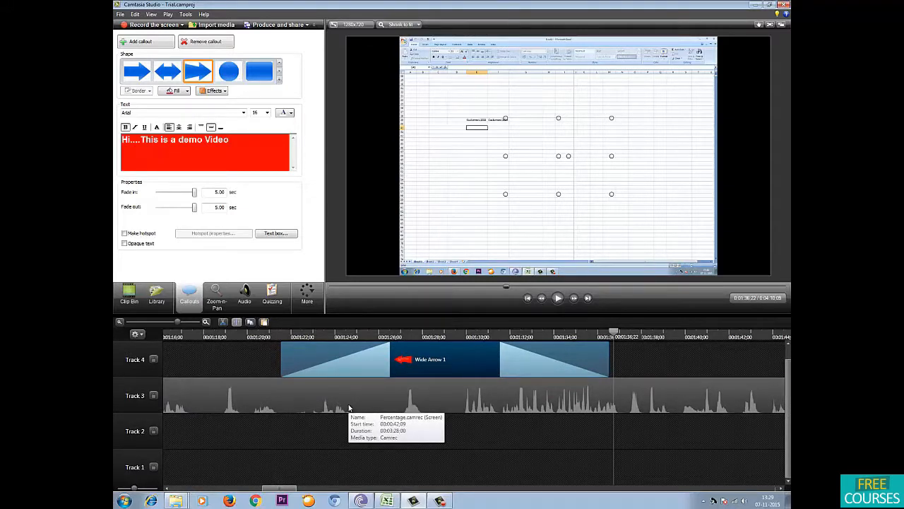
{"action": "left_click", "coordinate": [190, 392]}
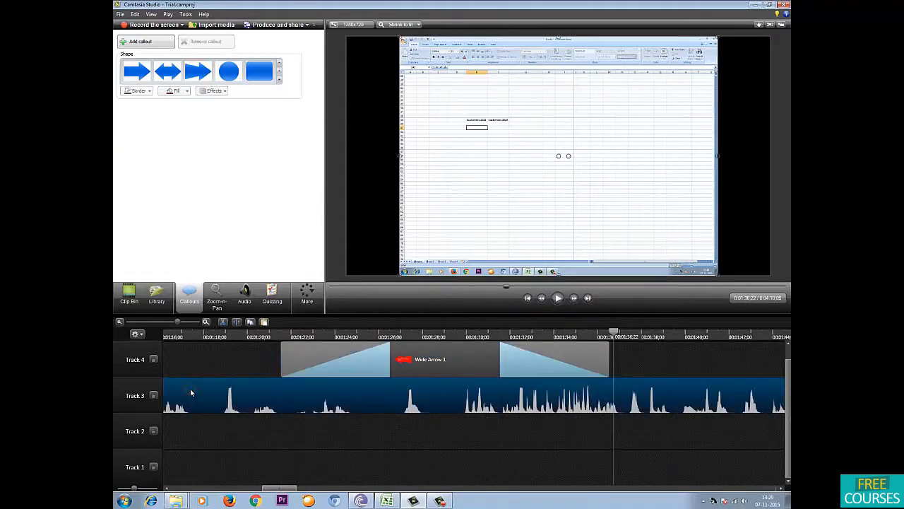
{"action": "right_click", "coordinate": [190, 392]}
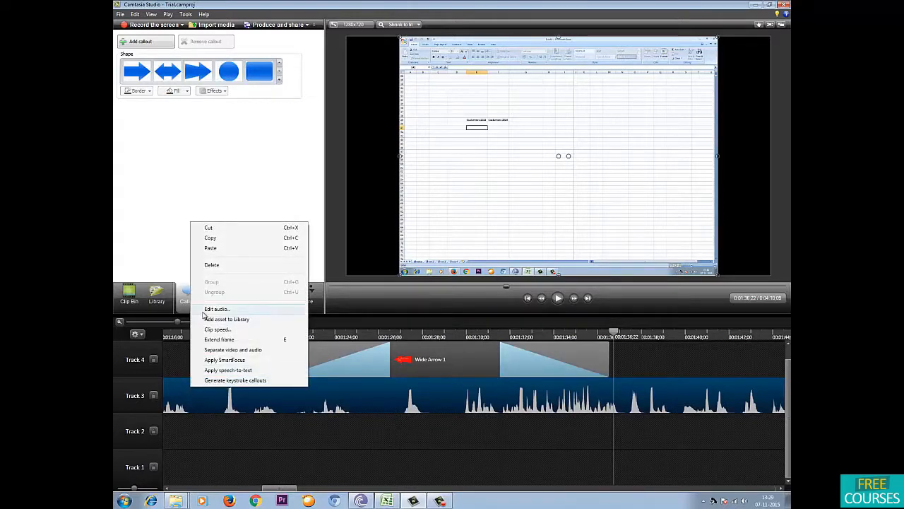
{"action": "left_click", "coordinate": [205, 309]}
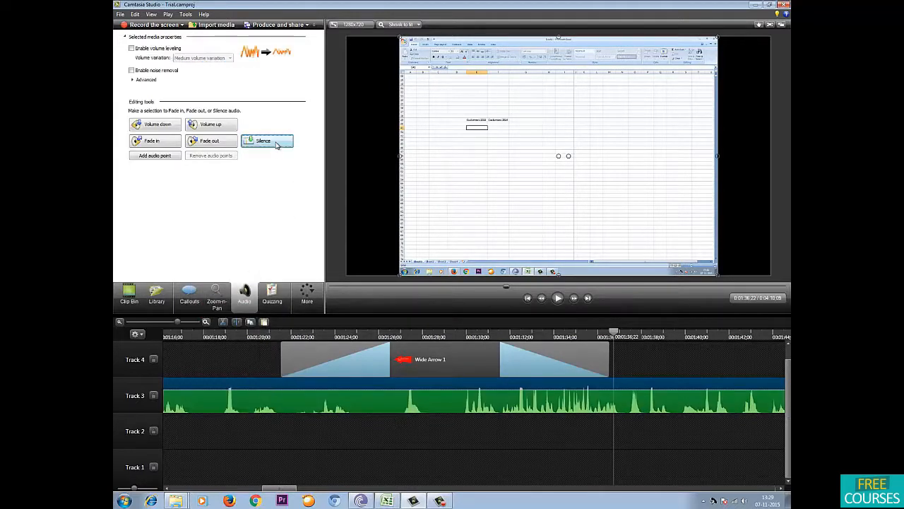
Step: Apply Silence to the Percentage clip's audio on Track 3
{"action": "left_click", "coordinate": [277, 142]}
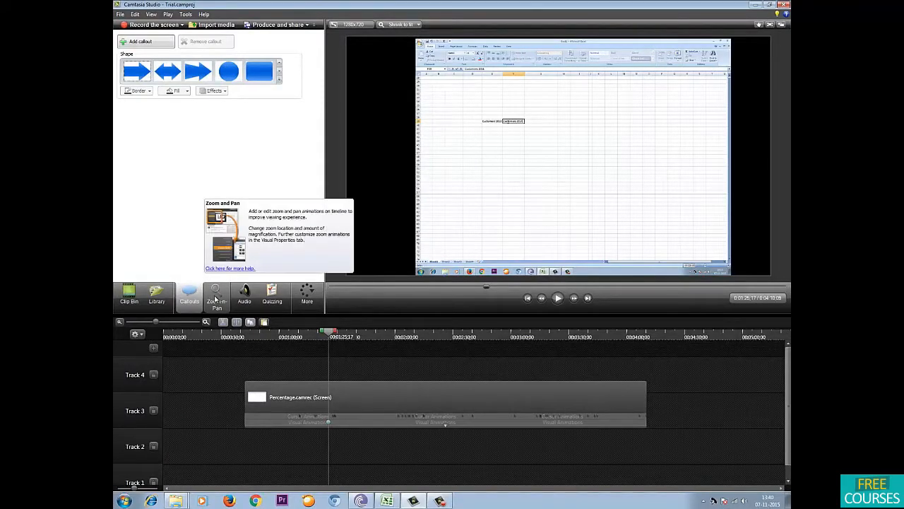
Step: Open the Zoom-n-Pan settings and shrink the zoom rectangle around the Customers 2013 and Customers 2014 cells to about 287% scale
{"action": "left_click", "coordinate": [216, 299]}
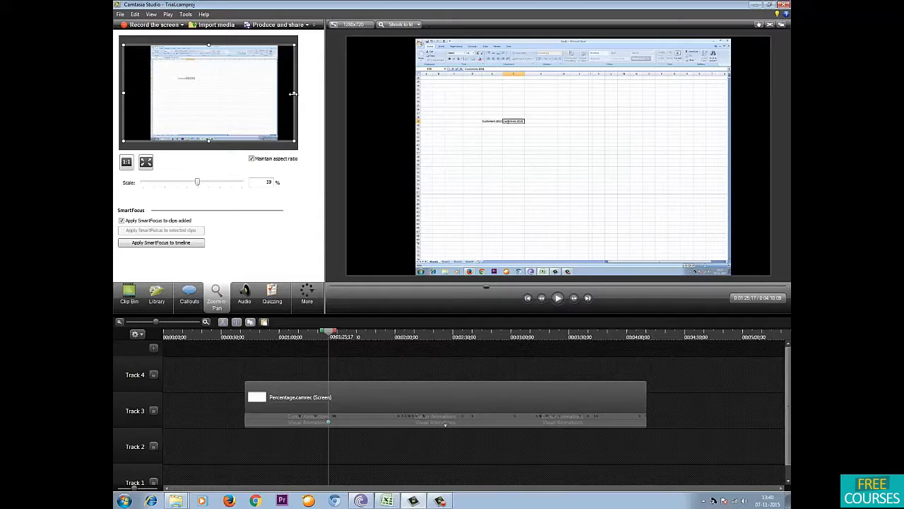
{"action": "left_click_drag", "start_coordinate": [293, 94], "coordinate": [271, 87]}
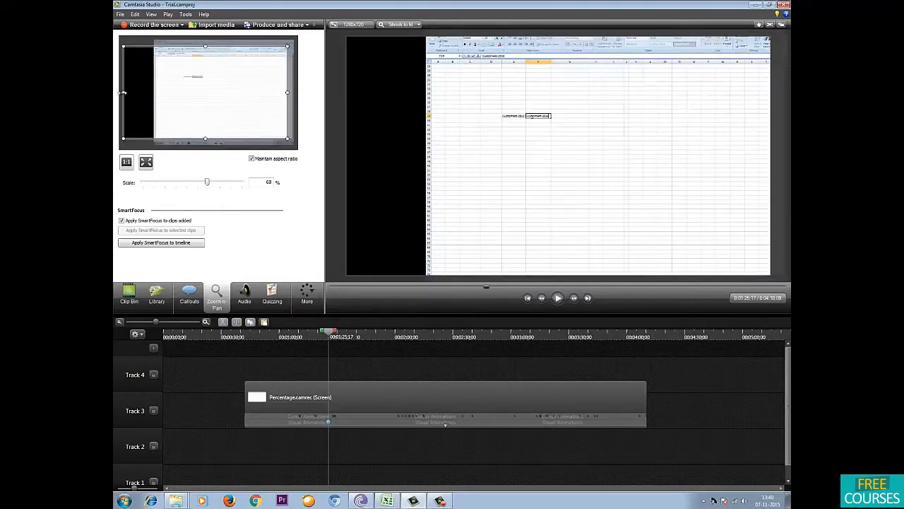
{"action": "left_click_drag", "start_coordinate": [123, 92], "coordinate": [162, 88]}
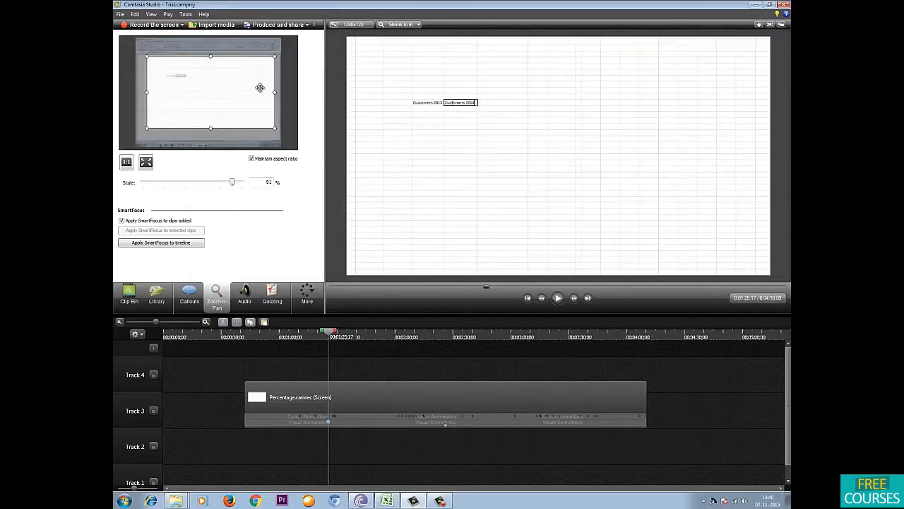
{"action": "left_click_drag", "start_coordinate": [276, 92], "coordinate": [198, 88]}
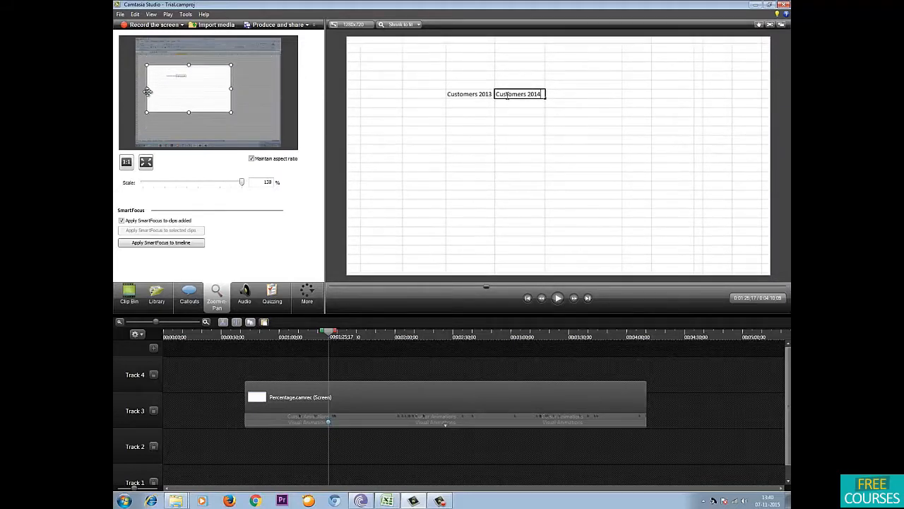
{"action": "left_click_drag", "start_coordinate": [147, 89], "coordinate": [198, 83]}
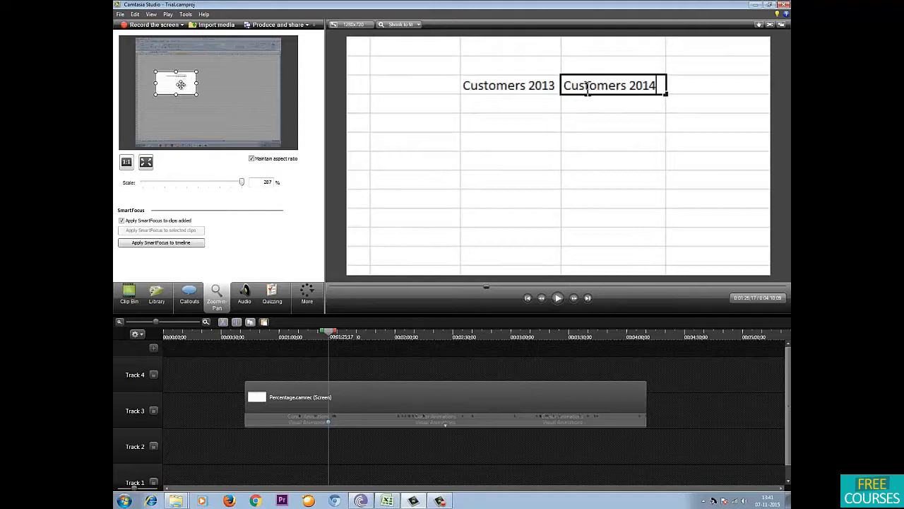
Step: Enlarge the zoom rectangle, set its scale to 100% and reposition it around the customer cells
{"action": "left_click_drag", "start_coordinate": [198, 83], "coordinate": [293, 100]}
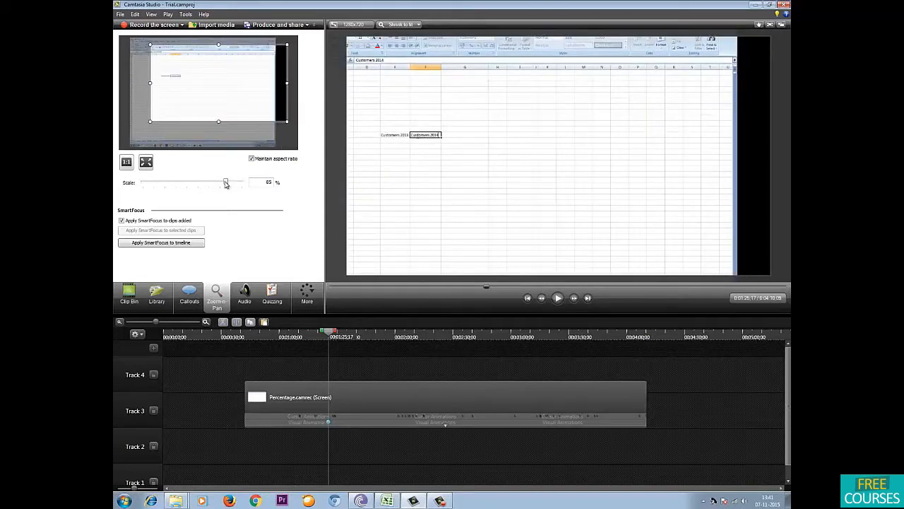
{"action": "left_click_drag", "start_coordinate": [226, 184], "coordinate": [259, 196]}
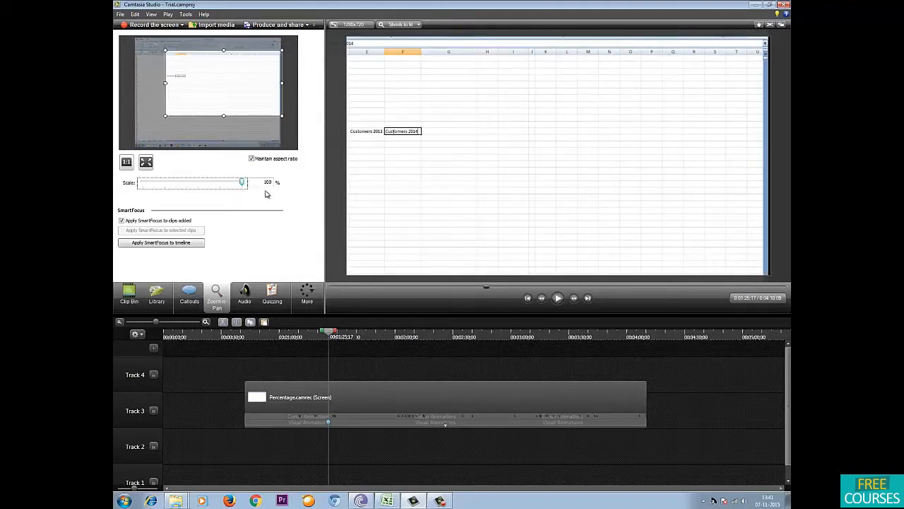
{"action": "left_click_drag", "start_coordinate": [229, 78], "coordinate": [204, 93]}
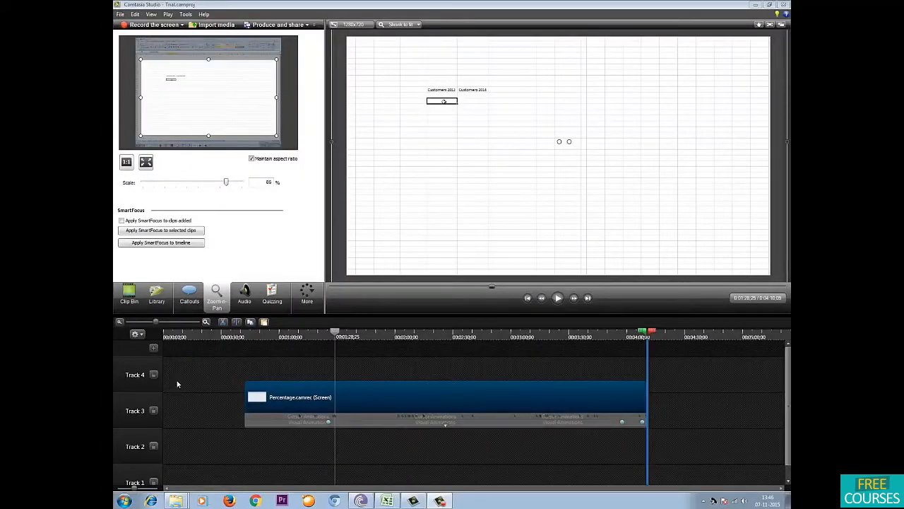
Step: Apply SmartFocus to the timeline with all existing animations removed, and review the zooms up to 0:03:11;24
{"action": "left_click", "coordinate": [181, 244]}
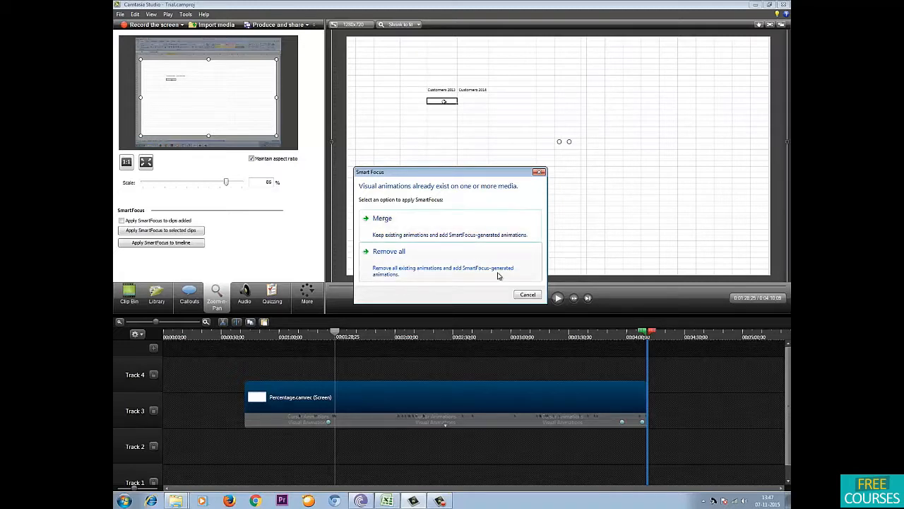
{"action": "left_click", "coordinate": [389, 269]}
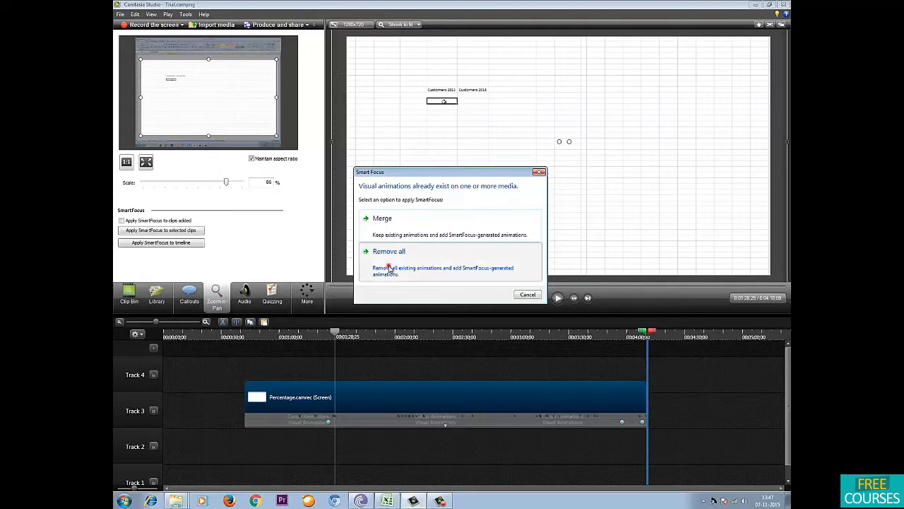
{"action": "left_click_drag", "start_coordinate": [336, 337], "coordinate": [296, 340]}
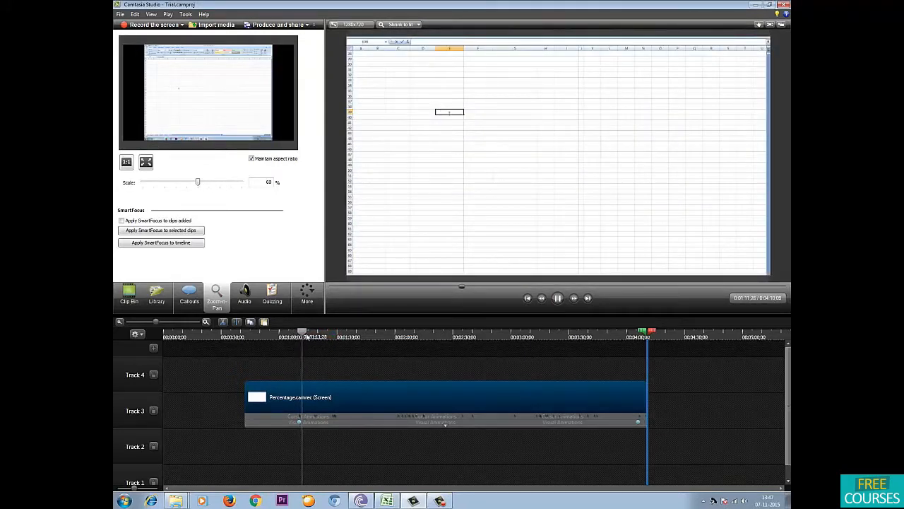
{"action": "left_click_drag", "start_coordinate": [305, 341], "coordinate": [534, 406]}
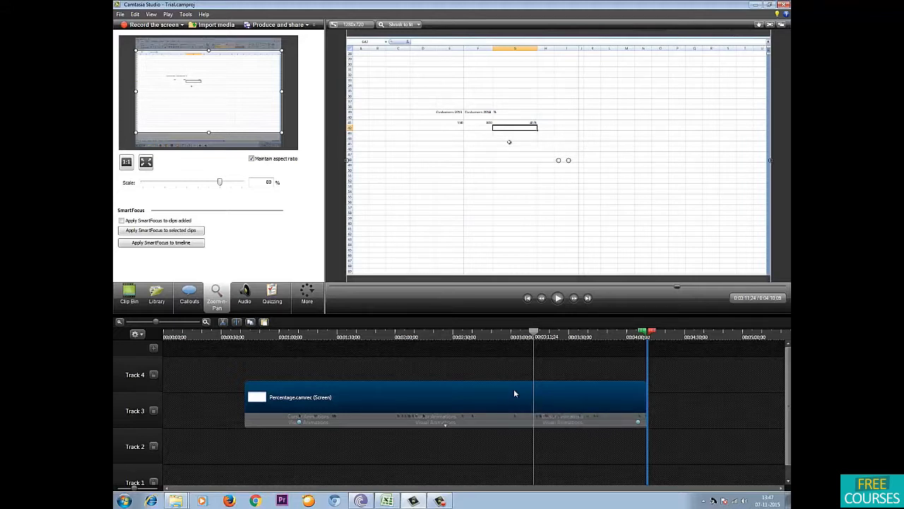
Step: At 0:02:18;01, shrink the zoom rectangle to about 122% scale and position it around the customer cells
{"action": "left_click_drag", "start_coordinate": [542, 346], "coordinate": [429, 362]}
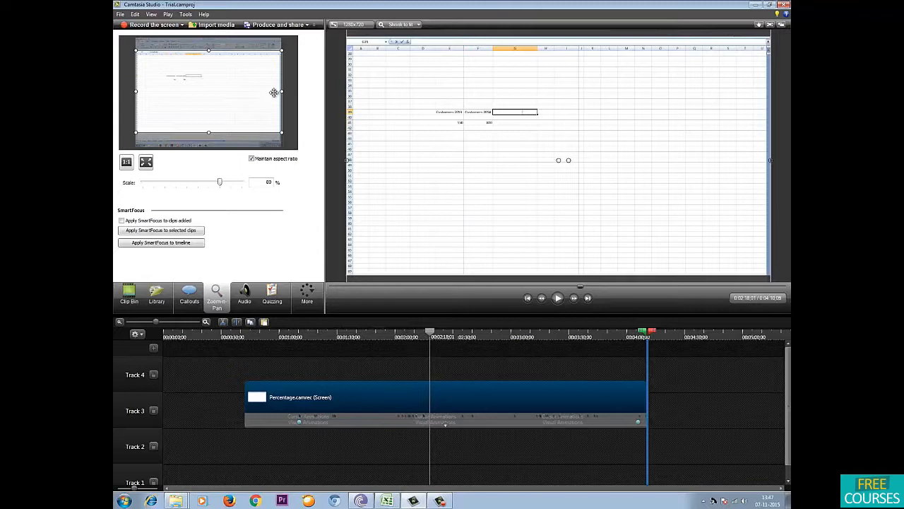
{"action": "left_click_drag", "start_coordinate": [281, 90], "coordinate": [231, 77]}
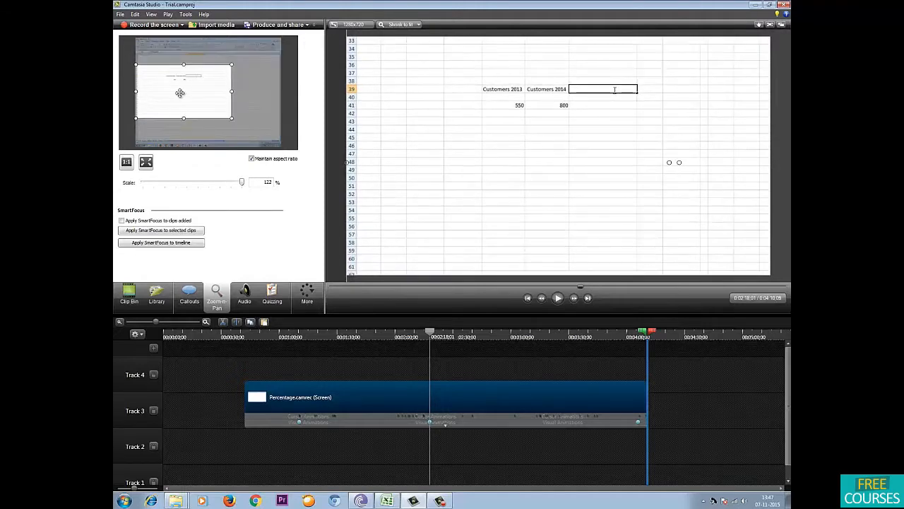
{"action": "left_click_drag", "start_coordinate": [179, 93], "coordinate": [182, 93]}
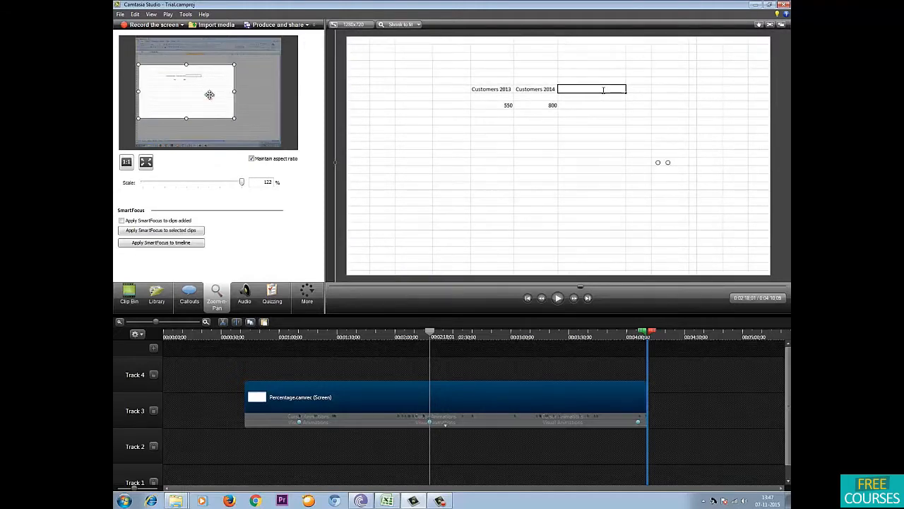
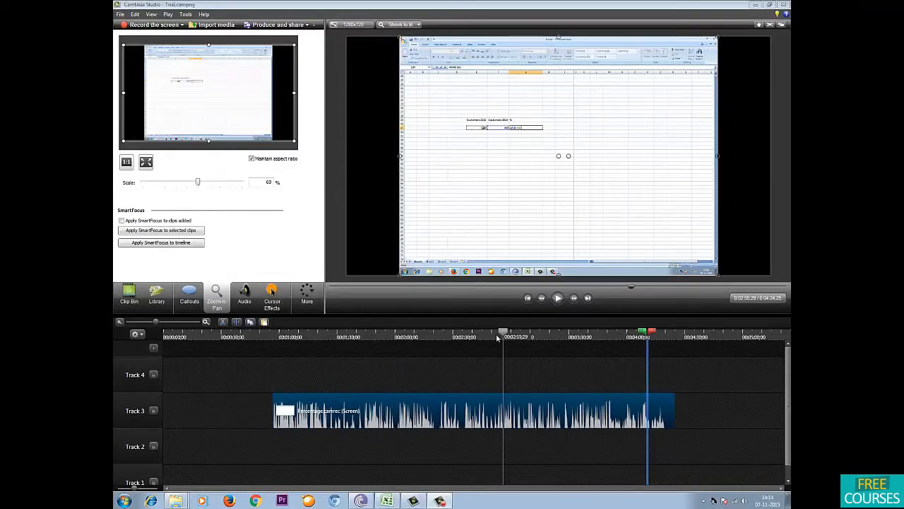
Step: Open Cursor Effects at 0:02:43;20, toggle the mouse cursor's visibility off and on, and set the highlight effect to Highlight
{"action": "left_click_drag", "start_coordinate": [505, 337], "coordinate": [479, 351]}
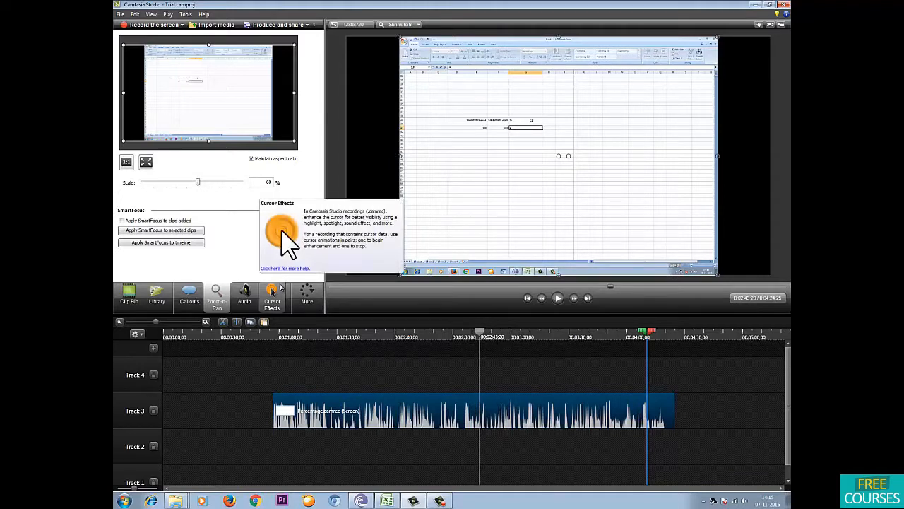
{"action": "left_click", "coordinate": [272, 291]}
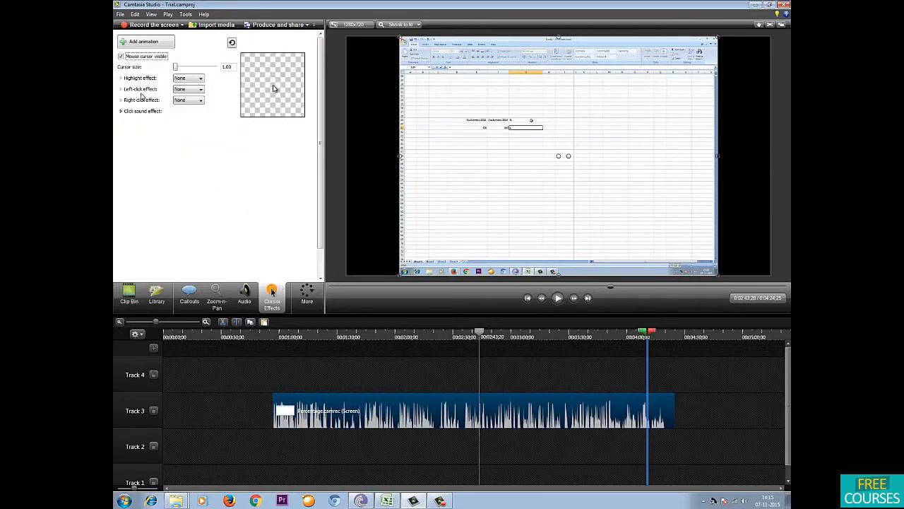
{"action": "left_click", "coordinate": [121, 57]}
{"action": "left_click", "coordinate": [121, 56]}
{"action": "left_click", "coordinate": [190, 79]}
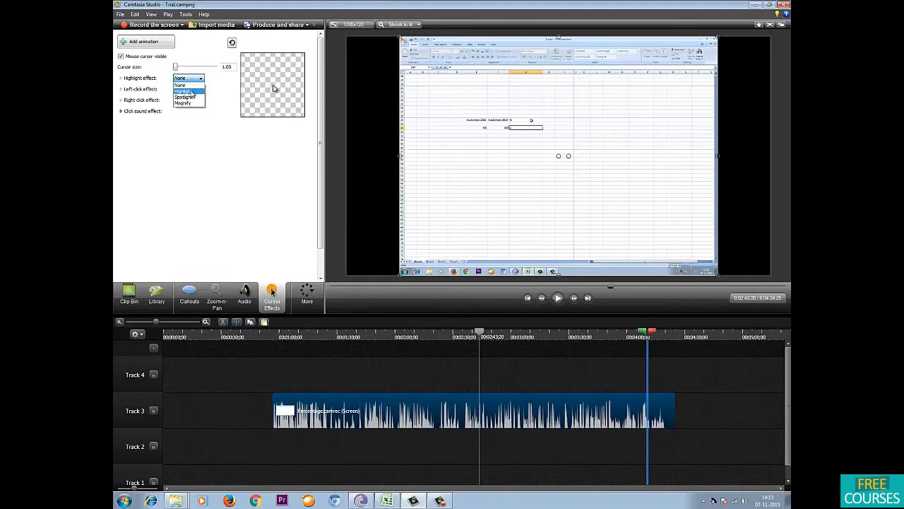
{"action": "left_click", "coordinate": [184, 91]}
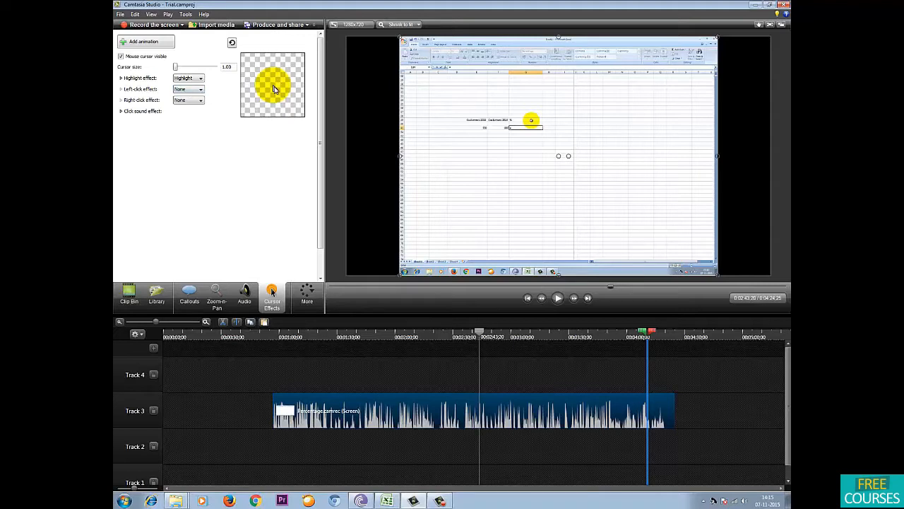
Step: Change the highlight effect to Spotlight, shift the clip slightly left on the canvas, and preview the effect up to 0:02:50;16
{"action": "left_click", "coordinate": [191, 79]}
{"action": "left_click", "coordinate": [189, 101]}
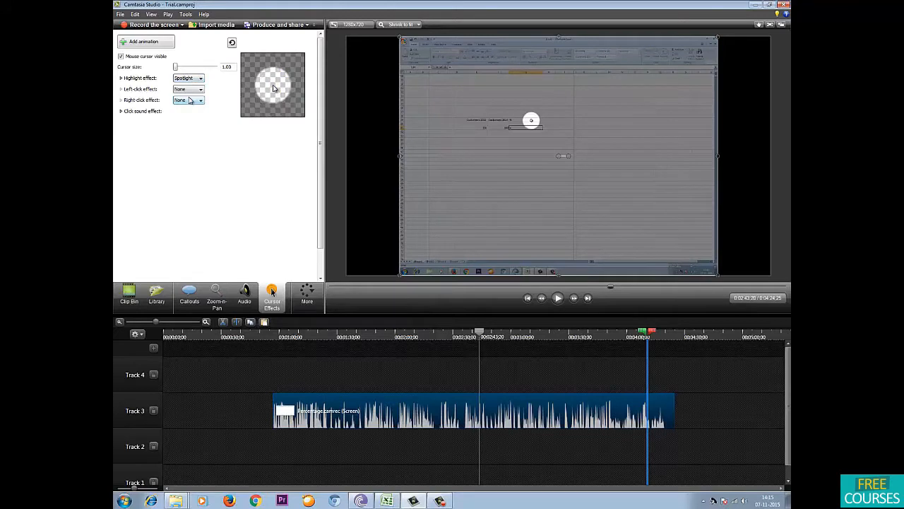
{"action": "left_click_drag", "start_coordinate": [525, 116], "coordinate": [520, 116]}
{"action": "key", "text": "space"}
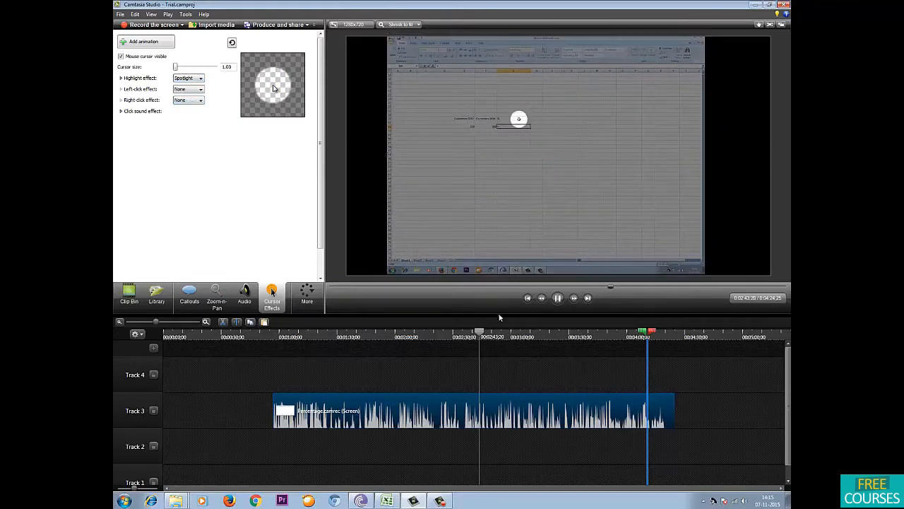
{"action": "mouse_move", "coordinate": [505, 327]}
{"action": "left_mouse_down"}
{"action": "mouse_move", "coordinate": [568, 329]}
{"action": "mouse_move", "coordinate": [492, 330]}
{"action": "left_mouse_up"}
Step: Change the cursor highlight effect to Magnify and preview it up to 0:02:53;05
{"action": "left_click", "coordinate": [188, 79]}
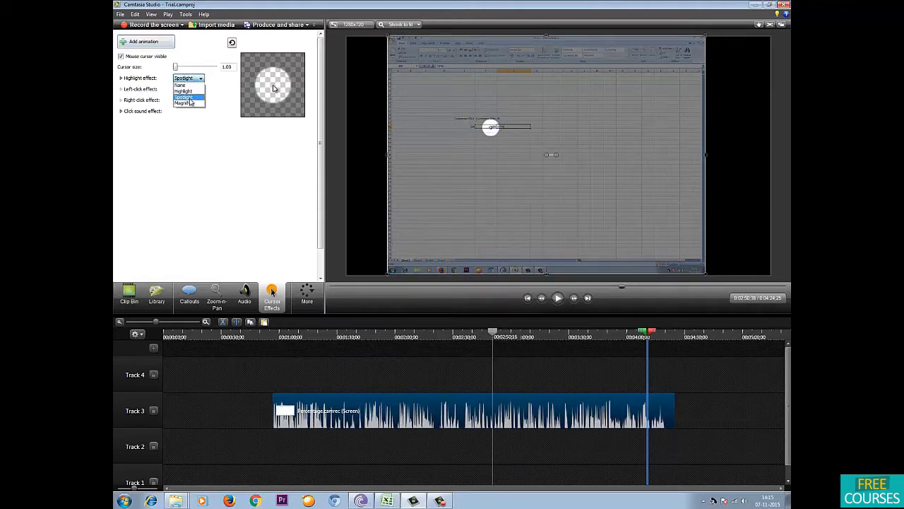
{"action": "left_click", "coordinate": [189, 103]}
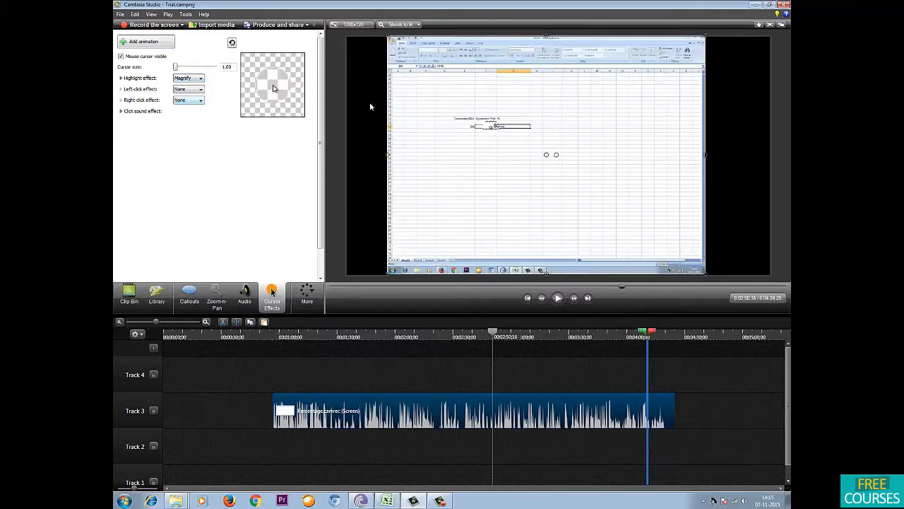
{"action": "mouse_move", "coordinate": [492, 330]}
{"action": "left_mouse_down"}
{"action": "mouse_move", "coordinate": [524, 332]}
{"action": "mouse_move", "coordinate": [476, 332]}
{"action": "mouse_move", "coordinate": [515, 334]}
{"action": "mouse_move", "coordinate": [484, 332]}
{"action": "mouse_move", "coordinate": [476, 343]}
{"action": "mouse_move", "coordinate": [497, 348]}
{"action": "left_mouse_up"}
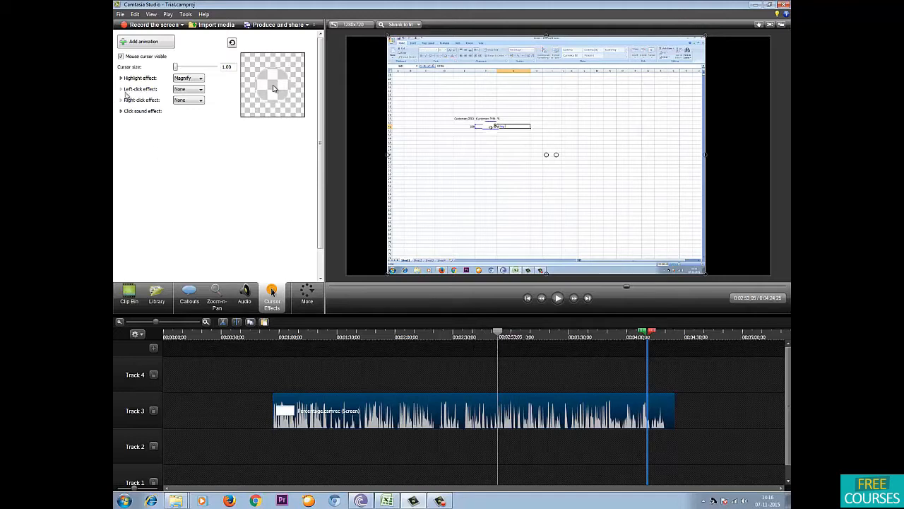
Step: Set the highlight effect to None and the left-click effect to Rings, and preview the clicks up to 0:03:36;19
{"action": "left_click", "coordinate": [194, 80]}
{"action": "left_click", "coordinate": [194, 85]}
{"action": "left_click", "coordinate": [192, 90]}
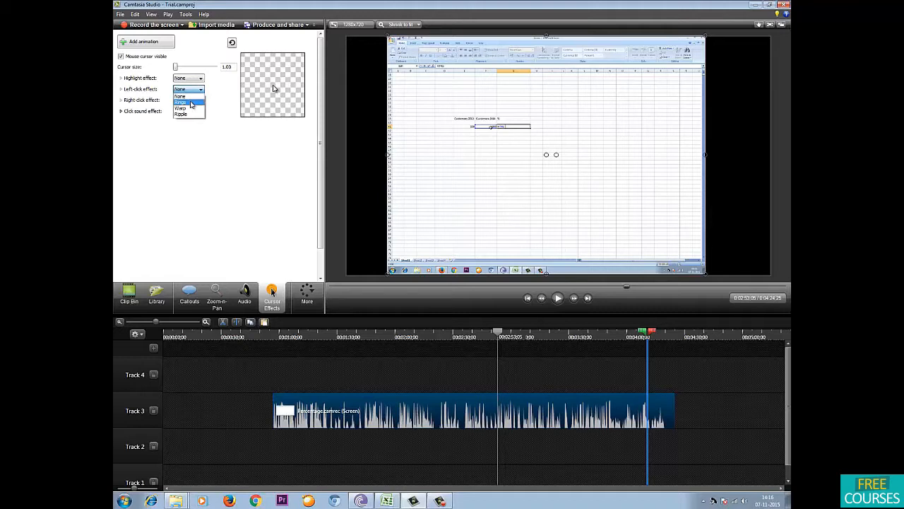
{"action": "left_click", "coordinate": [190, 103]}
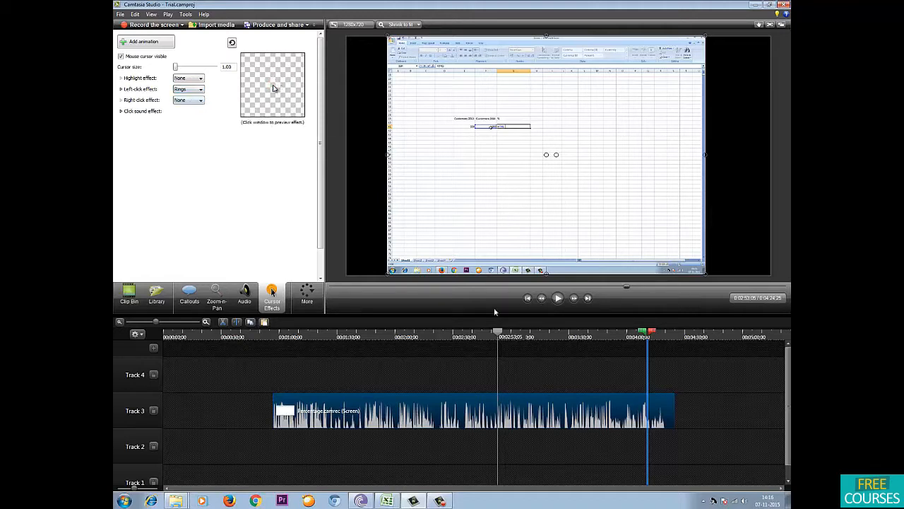
{"action": "left_click_drag", "start_coordinate": [499, 336], "coordinate": [583, 326]}
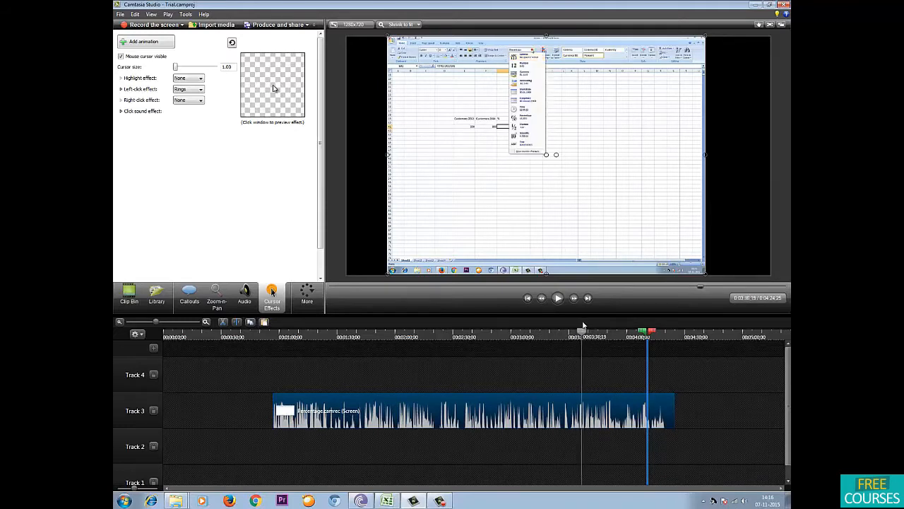
Step: Change the left-click effect to Warp and preview it around 0:03:35;23 and in the effect preview
{"action": "left_click", "coordinate": [194, 89]}
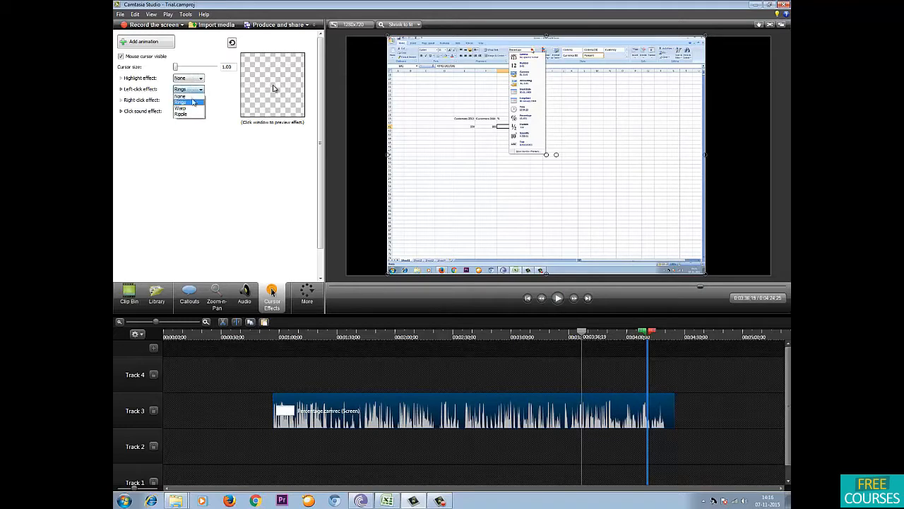
{"action": "left_click", "coordinate": [180, 108]}
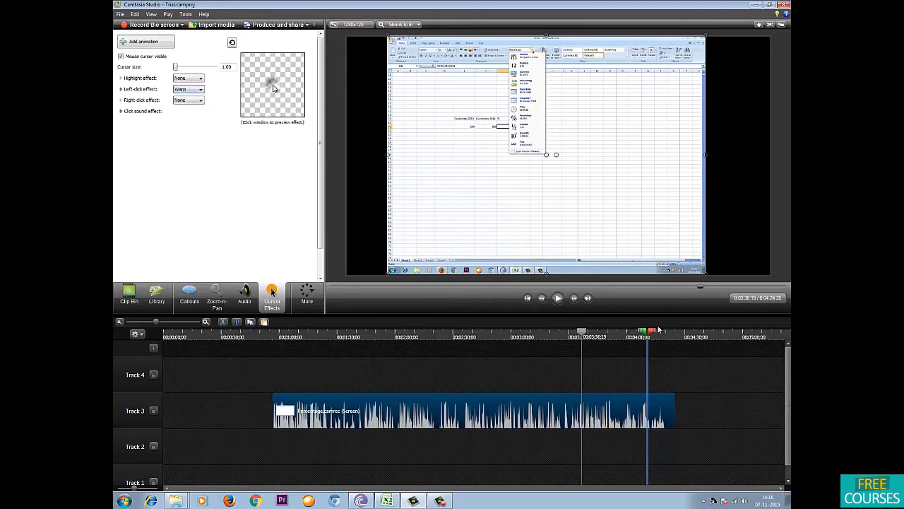
{"action": "left_click", "coordinate": [587, 332]}
{"action": "mouse_move", "coordinate": [590, 334]}
{"action": "left_mouse_down"}
{"action": "mouse_move", "coordinate": [600, 333]}
{"action": "mouse_move", "coordinate": [583, 332]}
{"action": "left_mouse_up"}
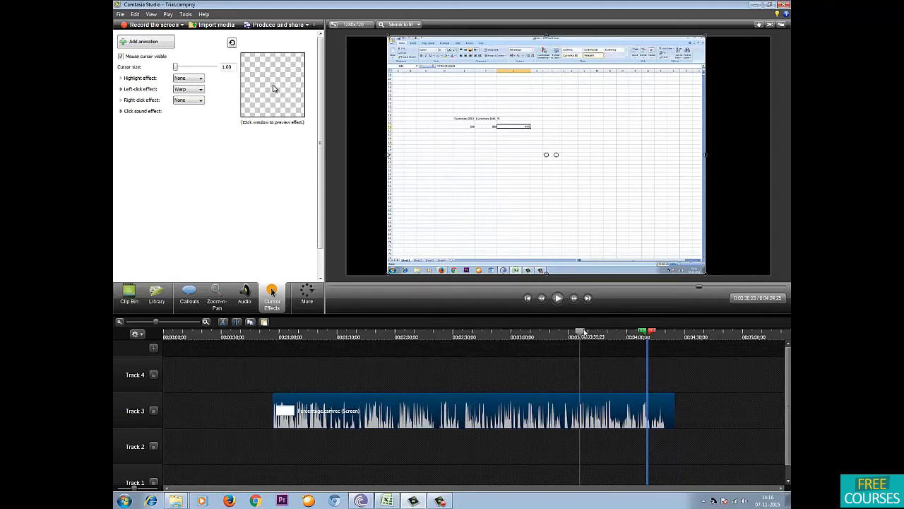
{"action": "left_click", "coordinate": [263, 103]}
{"action": "left_click", "coordinate": [201, 82]}
{"action": "left_click", "coordinate": [224, 125]}
Step: Set the left-click effect to Ripple, and try Rings before choosing Warp for the right-click effect
{"action": "left_click", "coordinate": [194, 91]}
{"action": "left_click", "coordinate": [181, 114]}
{"action": "left_click", "coordinate": [192, 103]}
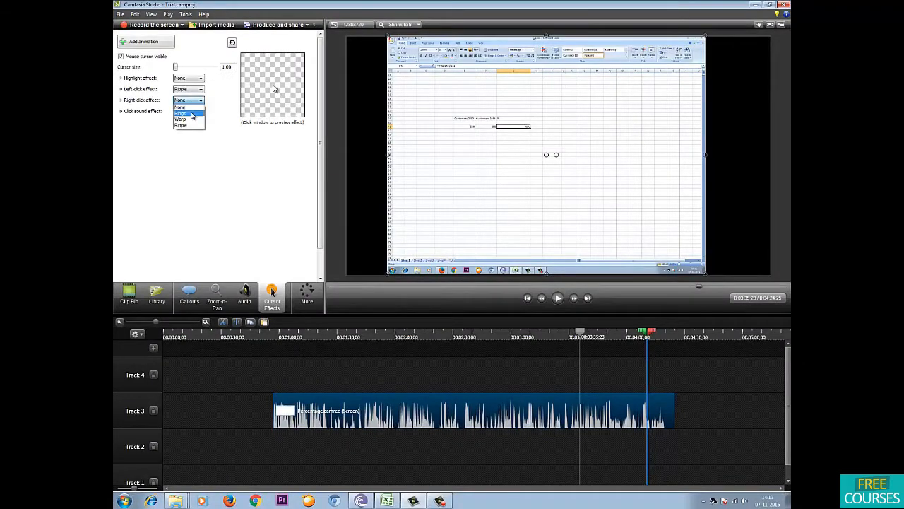
{"action": "left_click", "coordinate": [192, 114]}
{"action": "left_click", "coordinate": [200, 103]}
{"action": "left_click", "coordinate": [192, 119]}
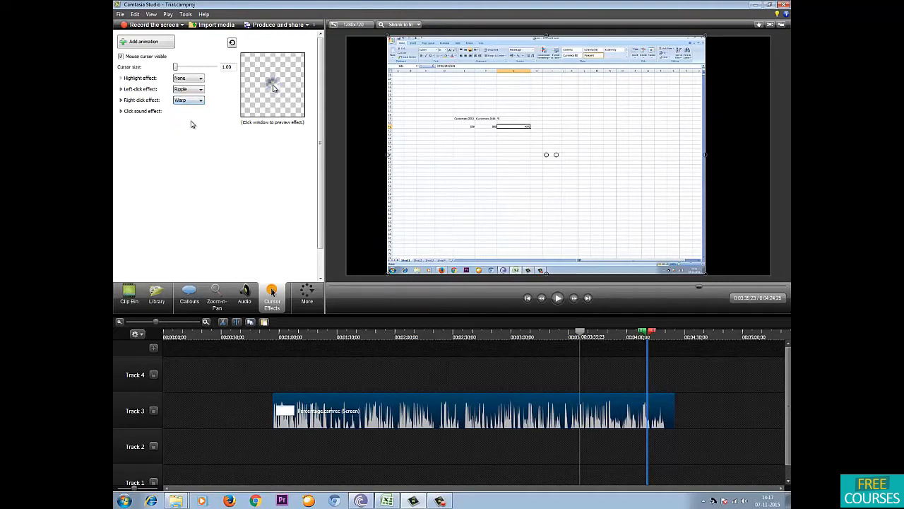
Step: Show the click sound options, try None for the left click, choose Mouse click and play the sound
{"action": "left_click", "coordinate": [120, 112]}
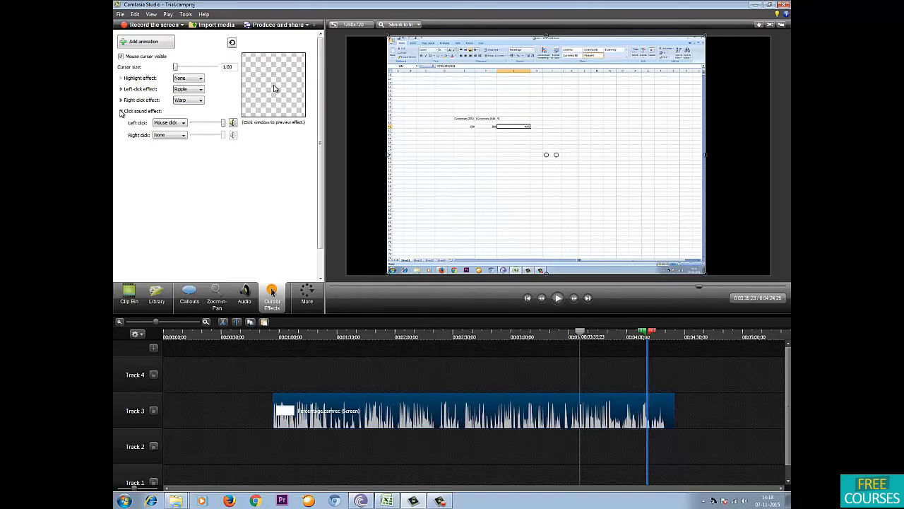
{"action": "left_click", "coordinate": [167, 123]}
{"action": "left_click", "coordinate": [169, 130]}
{"action": "left_click", "coordinate": [169, 123]}
{"action": "left_click", "coordinate": [169, 135]}
{"action": "left_click", "coordinate": [233, 124]}
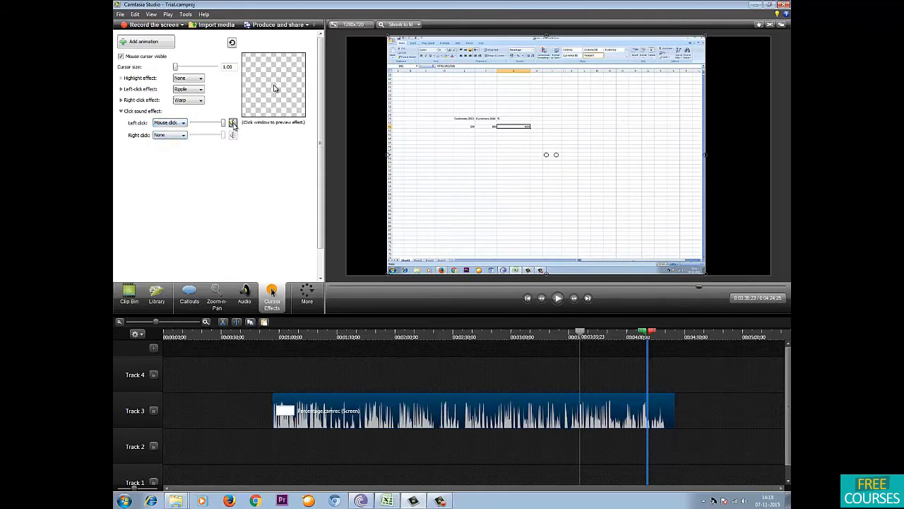
Step: Change the left-click sound to Laptop click, play it, and reopen the sound choices
{"action": "left_click", "coordinate": [172, 125]}
{"action": "left_click", "coordinate": [173, 142]}
{"action": "left_click", "coordinate": [234, 123]}
{"action": "left_click", "coordinate": [181, 123]}
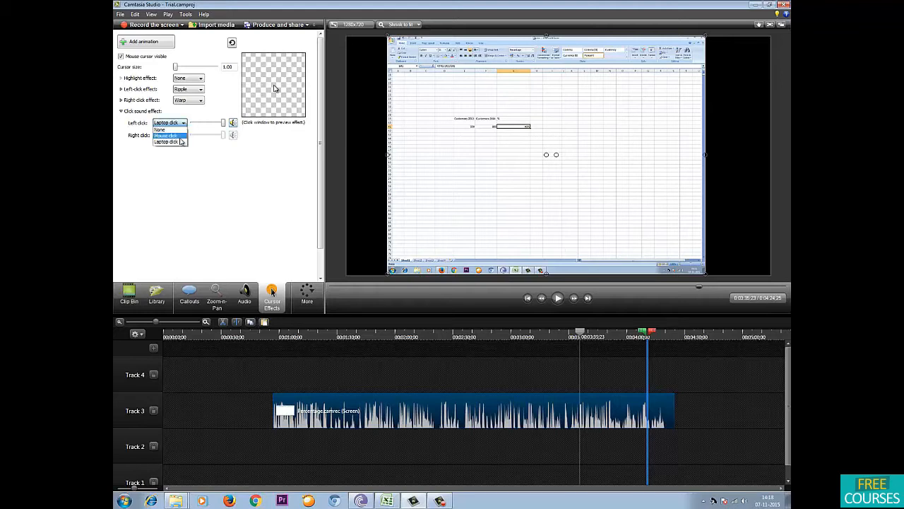